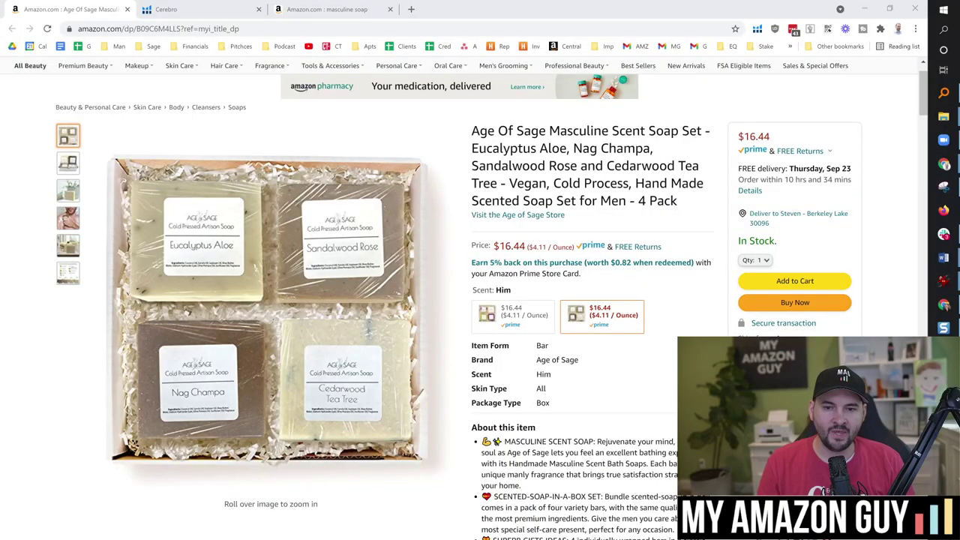
# Step: Preview the second product photo of the Age of Sage soap listing and return to the main image
pyautogui.click(584, 148)
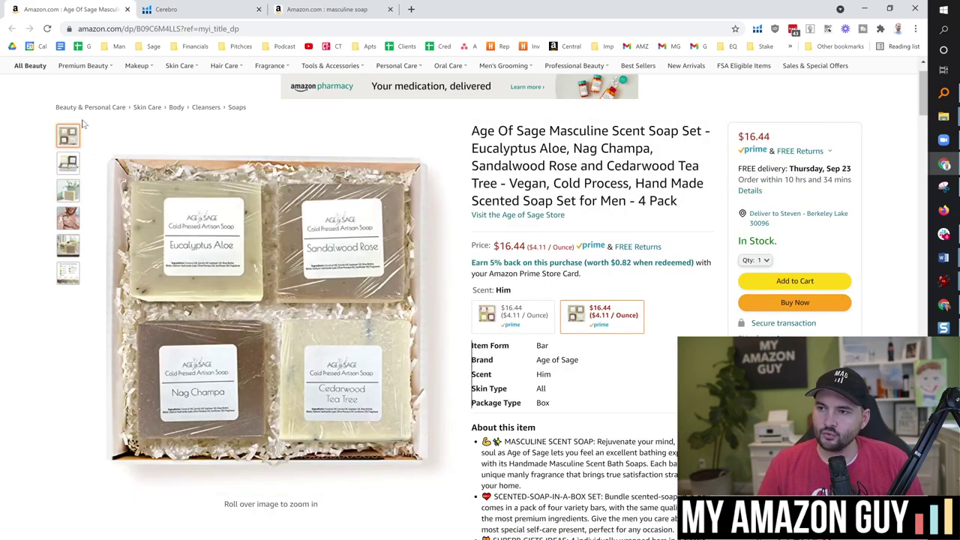
pyautogui.moveTo(65, 153)
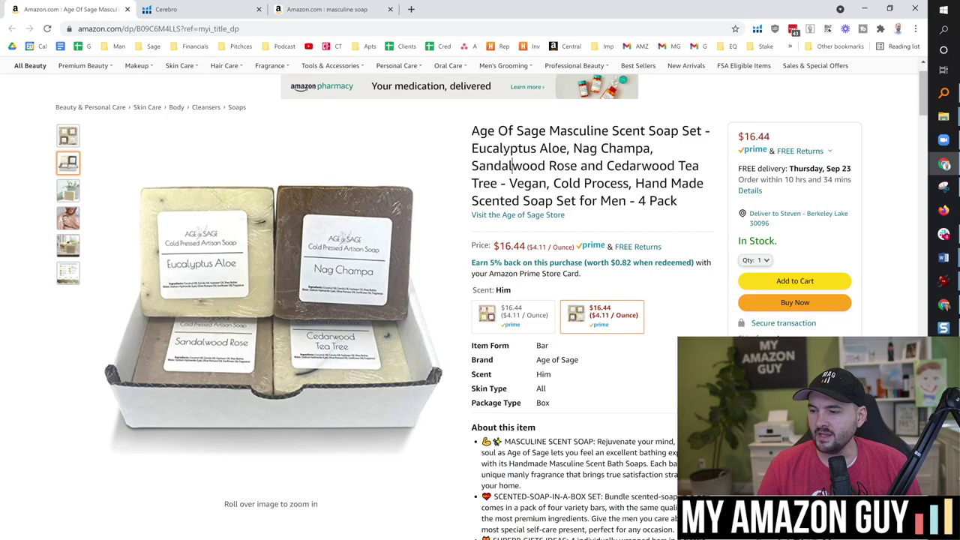
pyautogui.moveTo(67, 135)
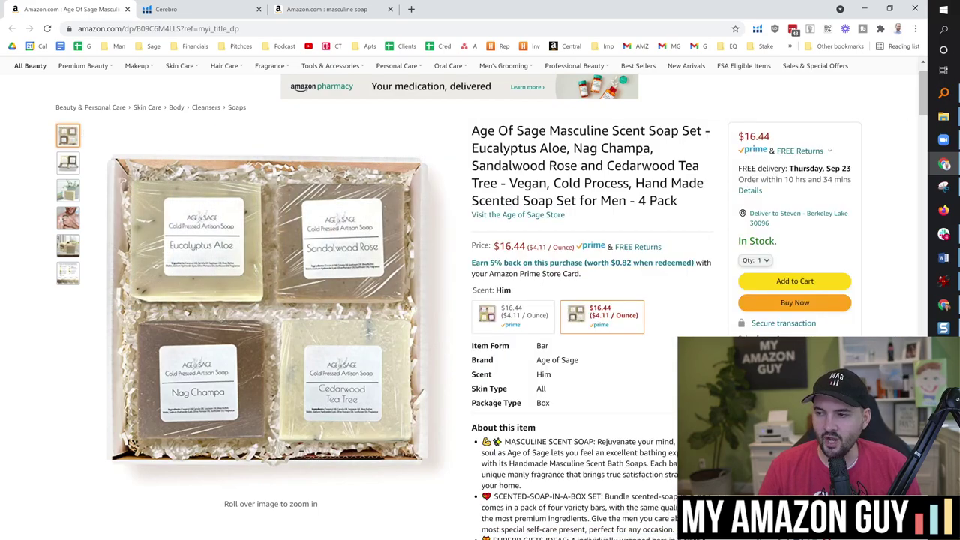
# Step: Examine the About this item bullet points, highlighting the first bullet's text and its leading emojis
pyautogui.scroll(-1, 546, 184)
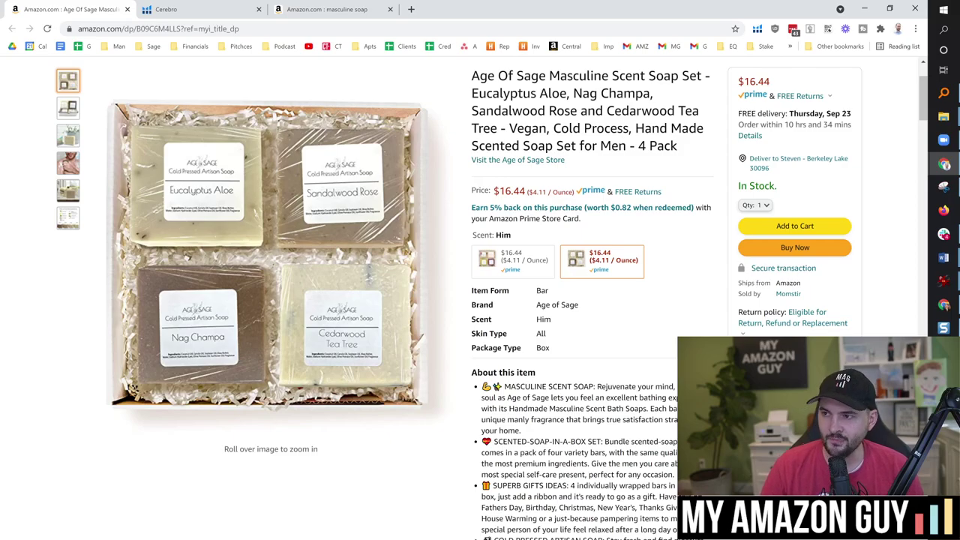
pyautogui.scroll(-10, 546, 120)
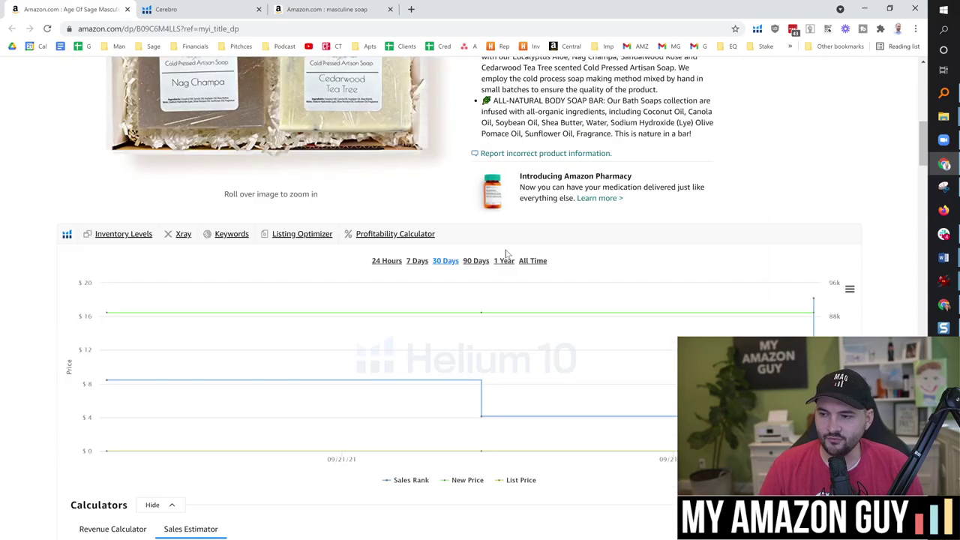
pyautogui.scroll(6, 520, 247)
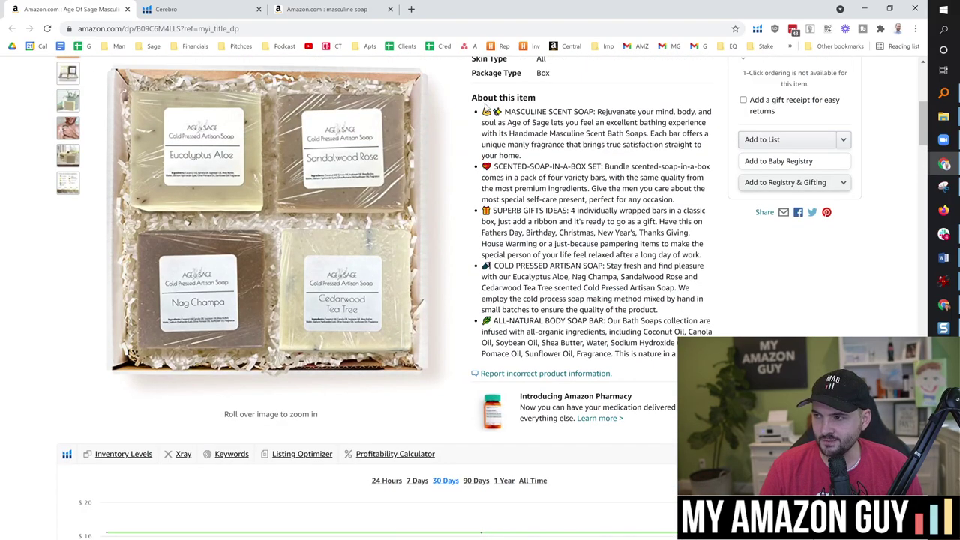
pyautogui.moveTo(486, 111); pyautogui.dragTo(558, 189)
pyautogui.click(558, 189)
pyautogui.scroll(1, 559, 188)
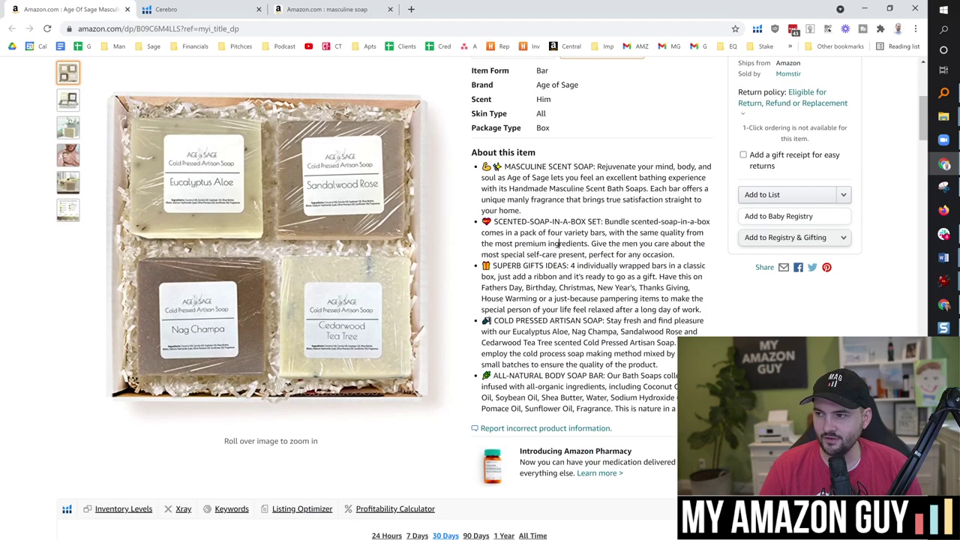
pyautogui.moveTo(482, 166); pyautogui.dragTo(502, 167)
pyautogui.scroll(-3, 503, 167)
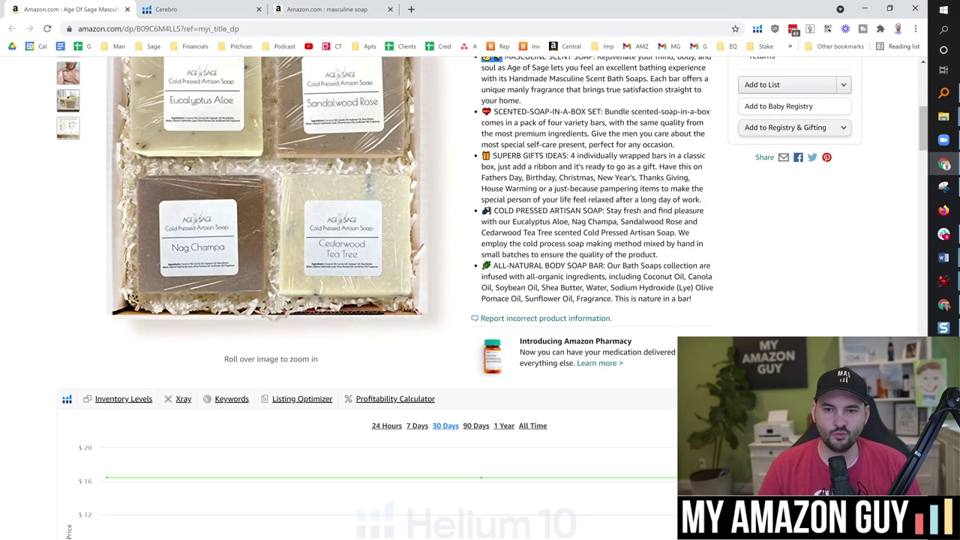
pyautogui.scroll(3, 503, 167)
pyautogui.click(550, 222)
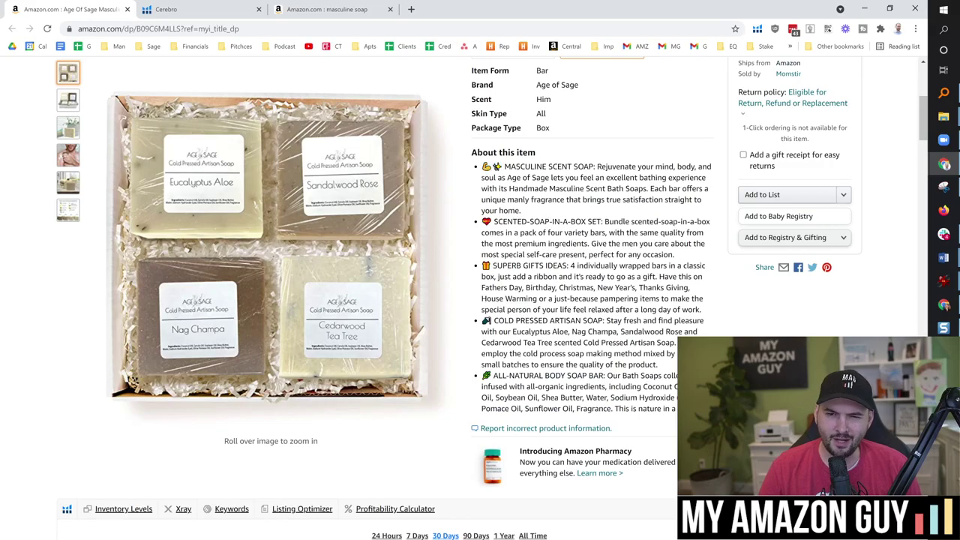
# Step: Examine the Masculine Scent Soap banner in the Product Description and highlight the three brand paragraphs beneath it
pyautogui.scroll(-20, 528, 255)
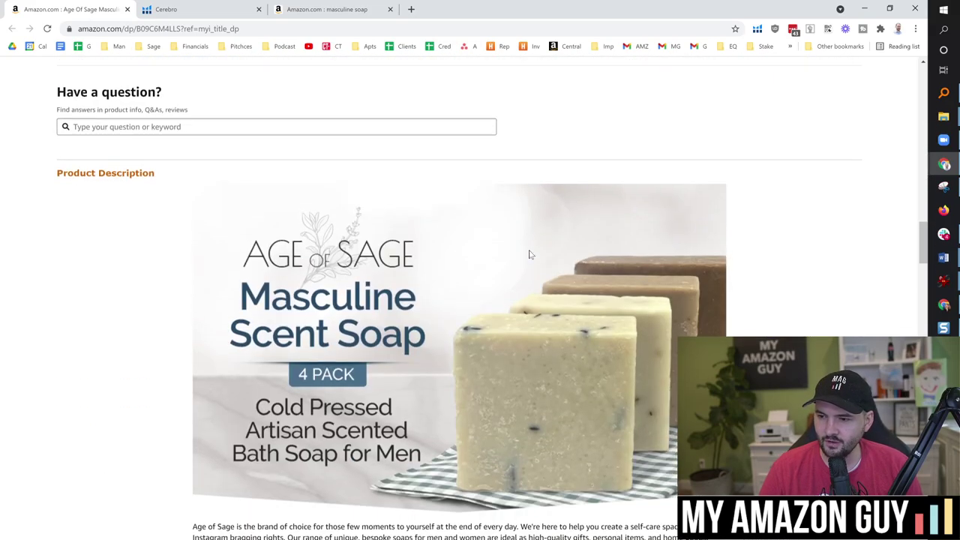
pyautogui.scroll(-4, 529, 255)
pyautogui.scroll(2, 705, 216)
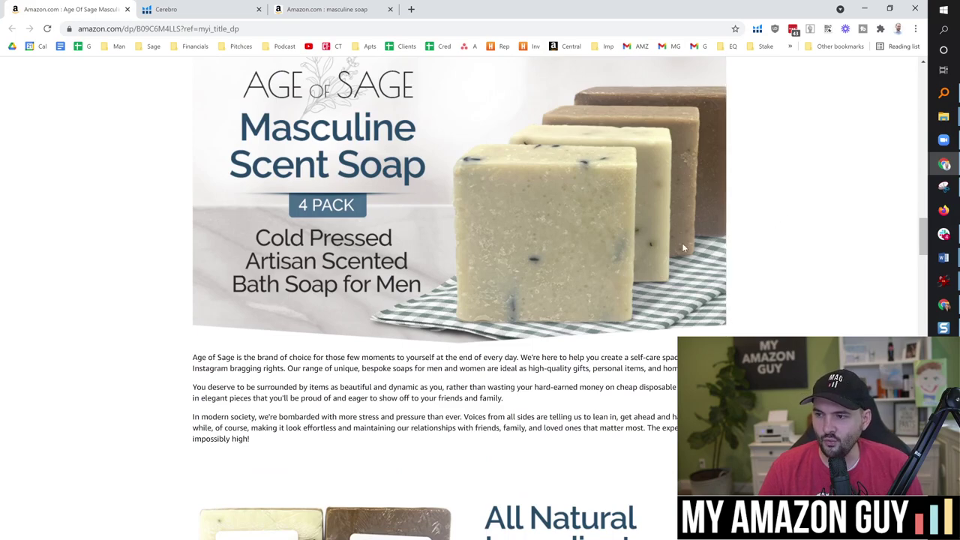
pyautogui.scroll(1, 479, 236)
pyautogui.scroll(-1, 578, 188)
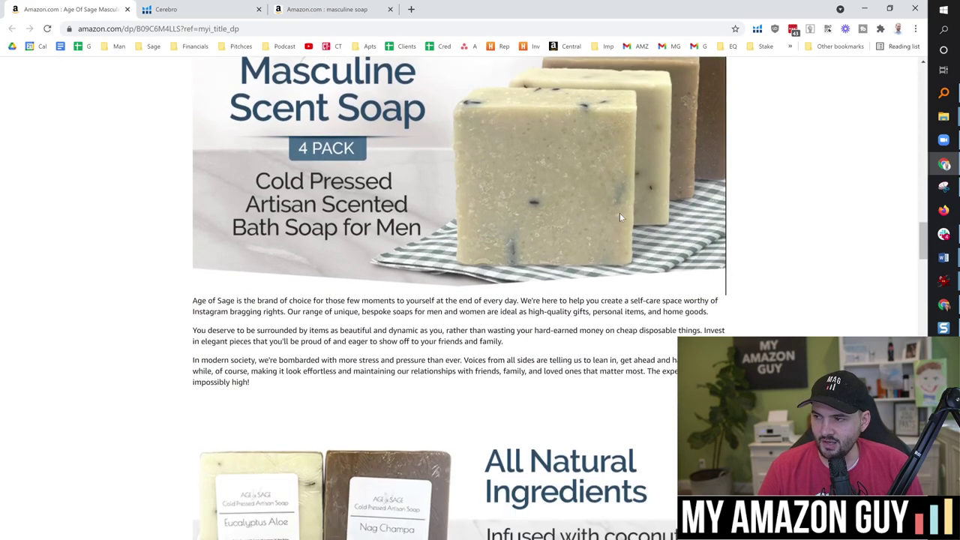
pyautogui.scroll(-4, 620, 217)
pyautogui.scroll(2, 620, 217)
pyautogui.moveTo(299, 225); pyautogui.dragTo(194, 137)
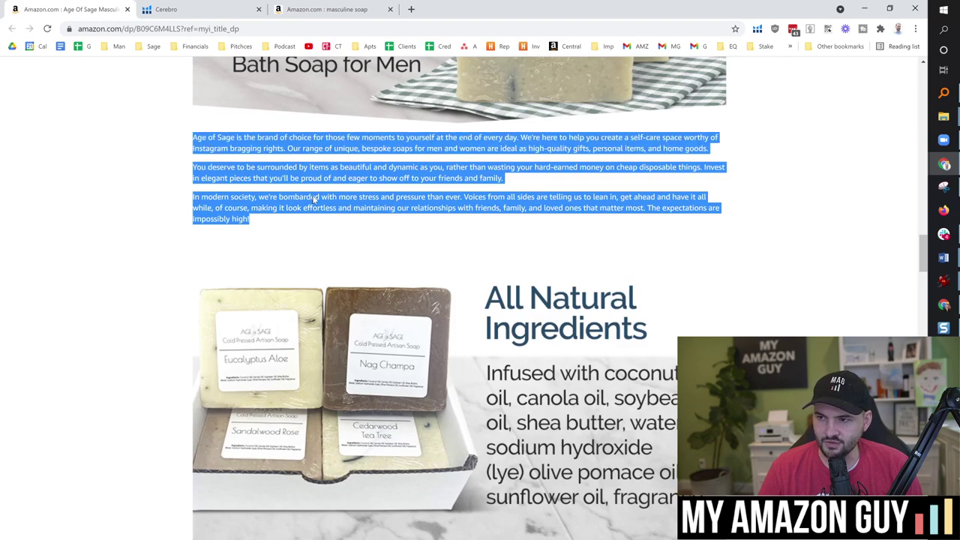
# Step: Review the remaining description paragraphs, Artisan Soap banner and product comparison table, finishing back at the top of the listing
pyautogui.scroll(-5, 314, 199)
pyautogui.moveTo(462, 250); pyautogui.dragTo(570, 310)
pyautogui.scroll(-7, 459, 300)
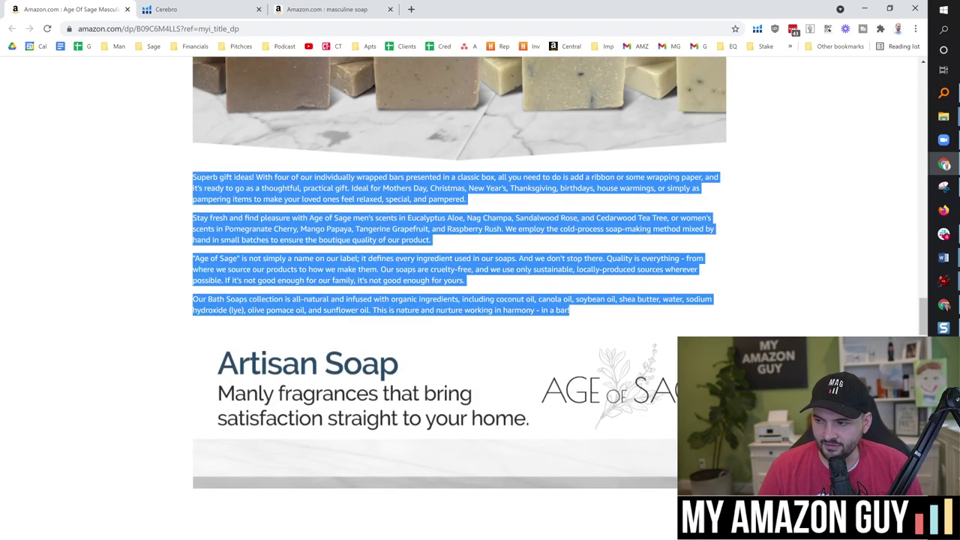
pyautogui.click(570, 310)
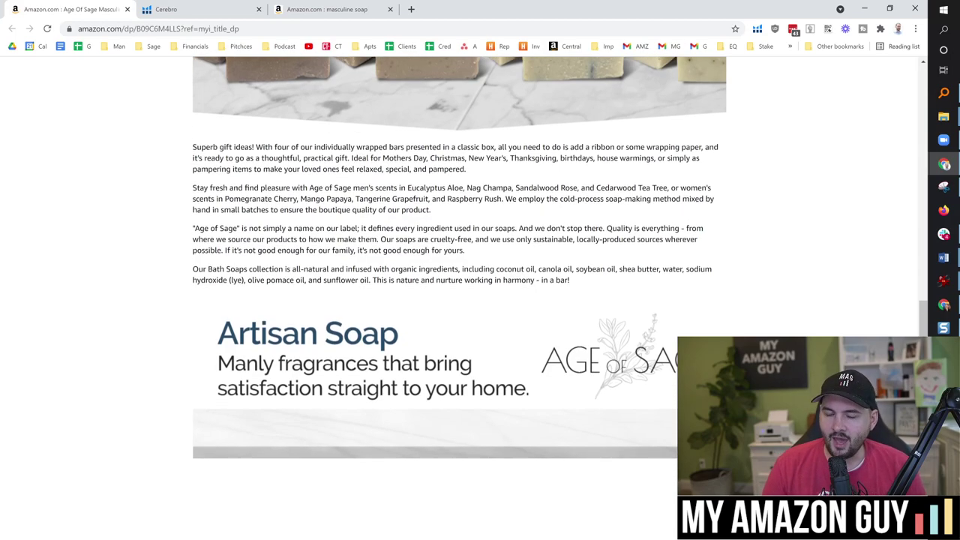
pyautogui.scroll(-3, 524, 240)
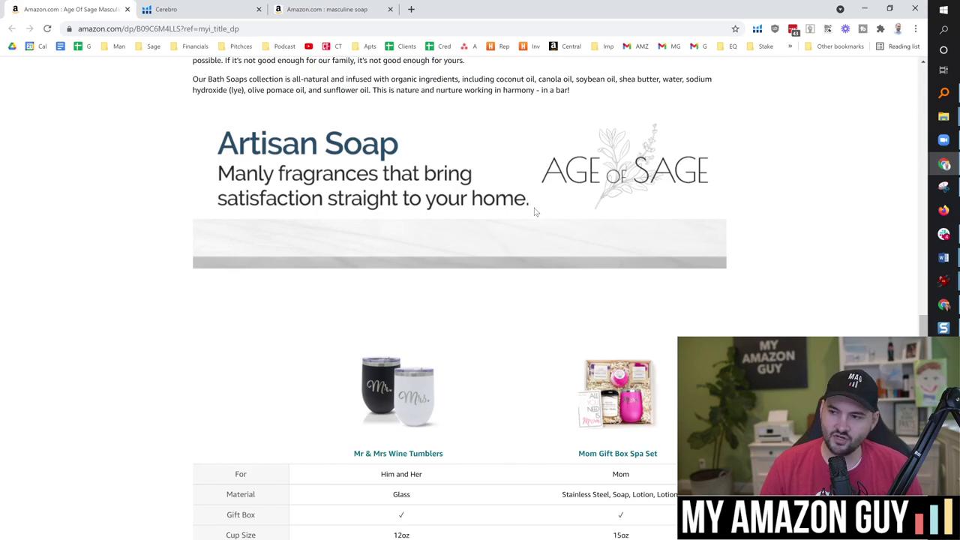
pyautogui.scroll(-2, 803, 227)
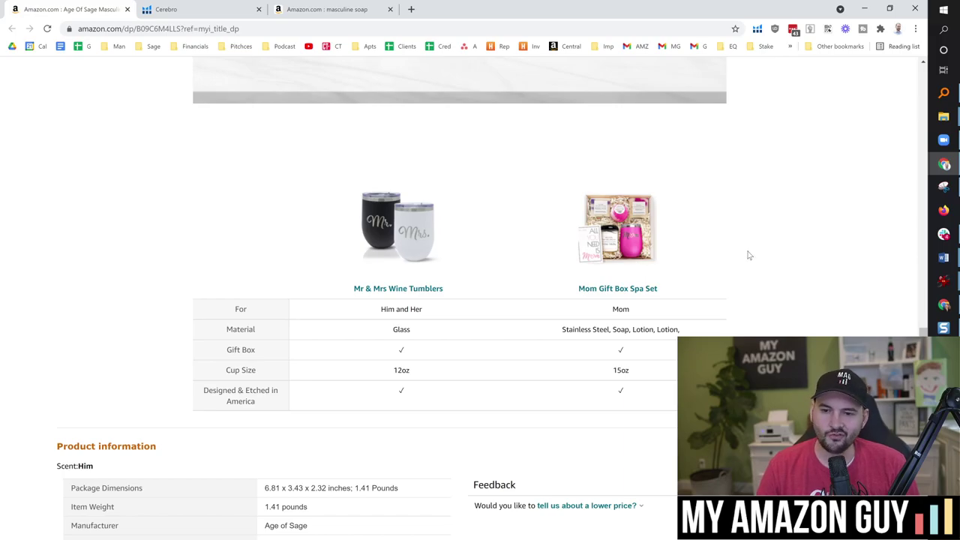
pyautogui.scroll(5, 745, 238)
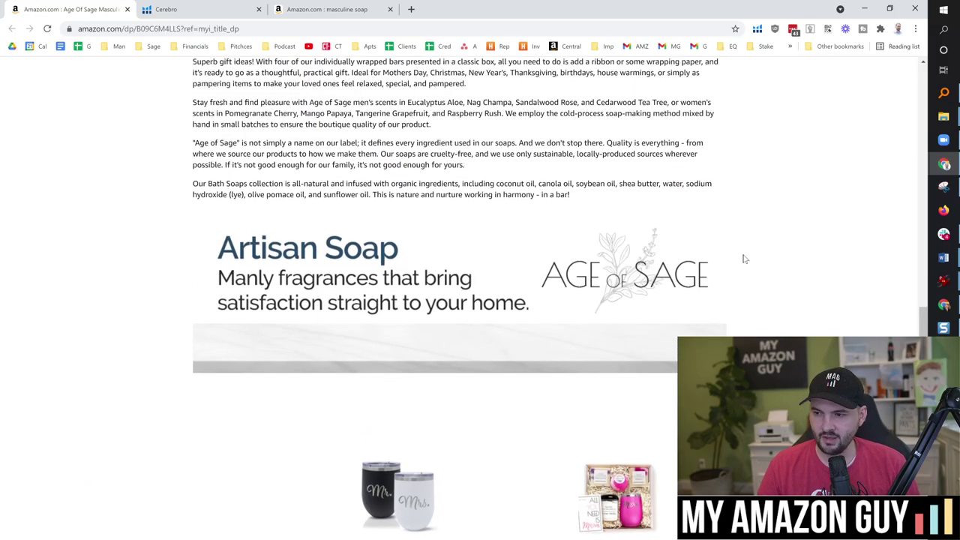
pyautogui.scroll(10, 910, 238)
pyautogui.scroll(10, 909, 238)
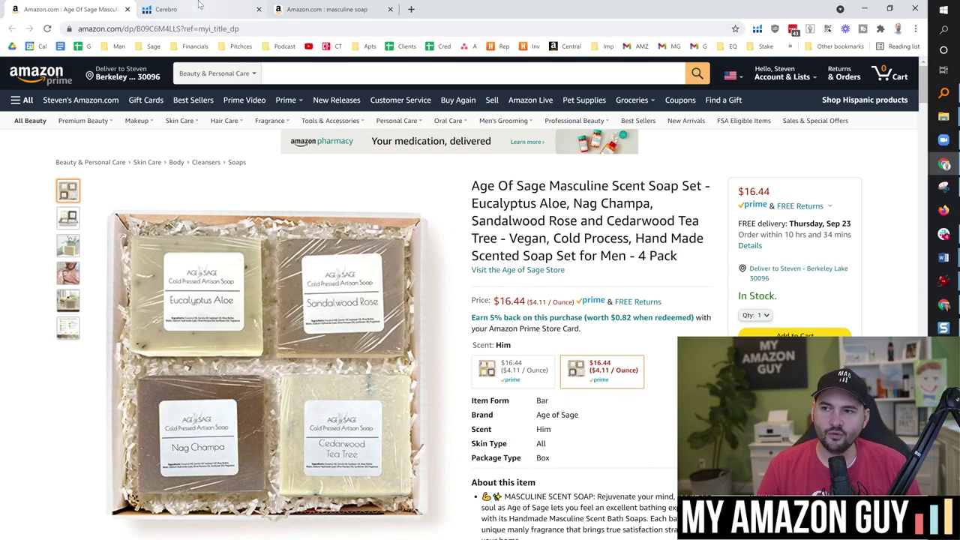
# Step: Switch to Helium 10 Cerebro and review the organic keyword count and ranked phrases for ASIN B09C6M4LLS
pyautogui.hotkey('ctrl', 'Tab')
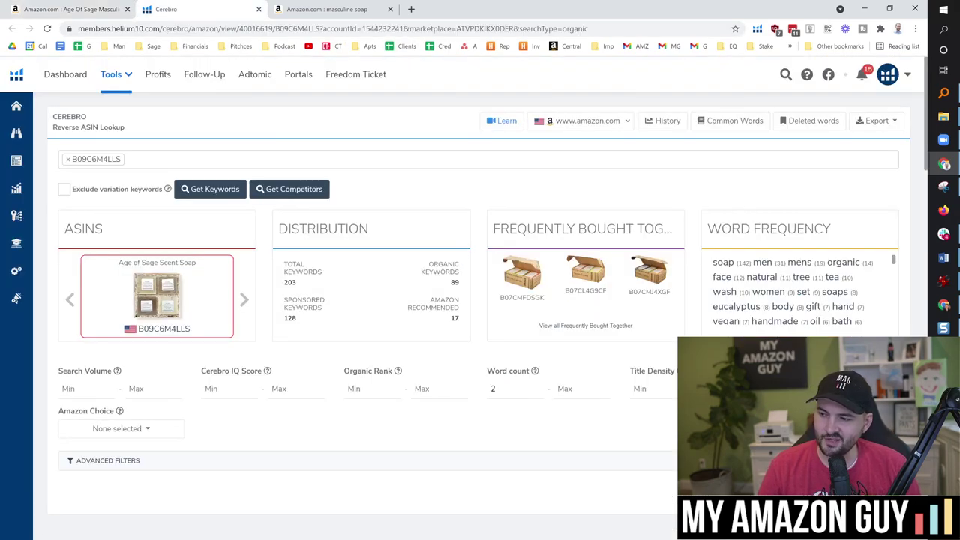
pyautogui.doubleClick(455, 283)
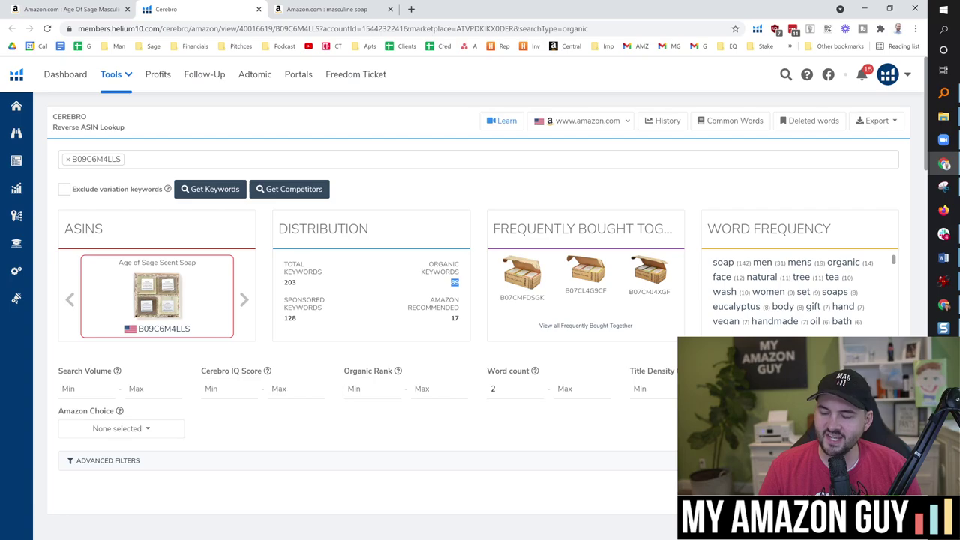
pyautogui.scroll(-6, 461, 286)
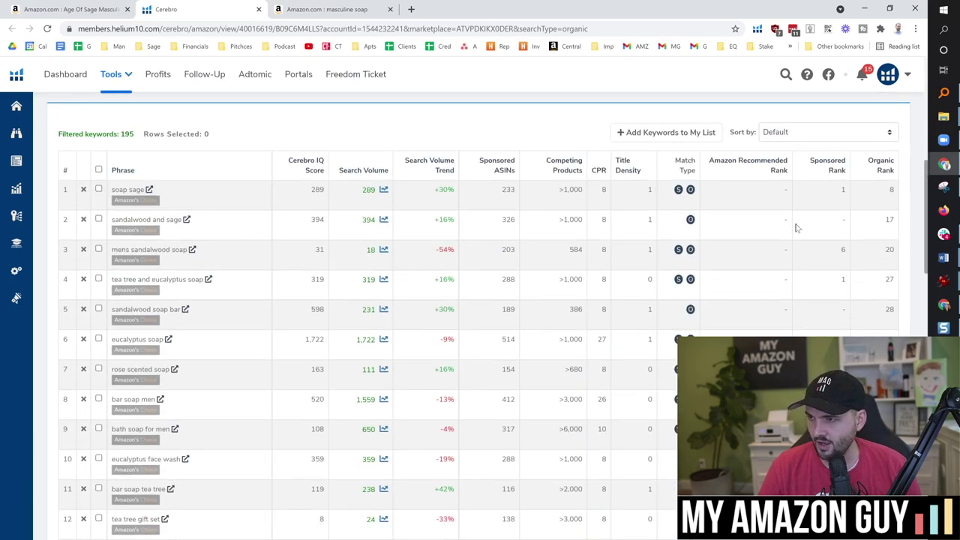
# Step: Switch to the Amazon results for "masculine soap" and check the search suggestions for that phrase
pyautogui.click(325, 9)
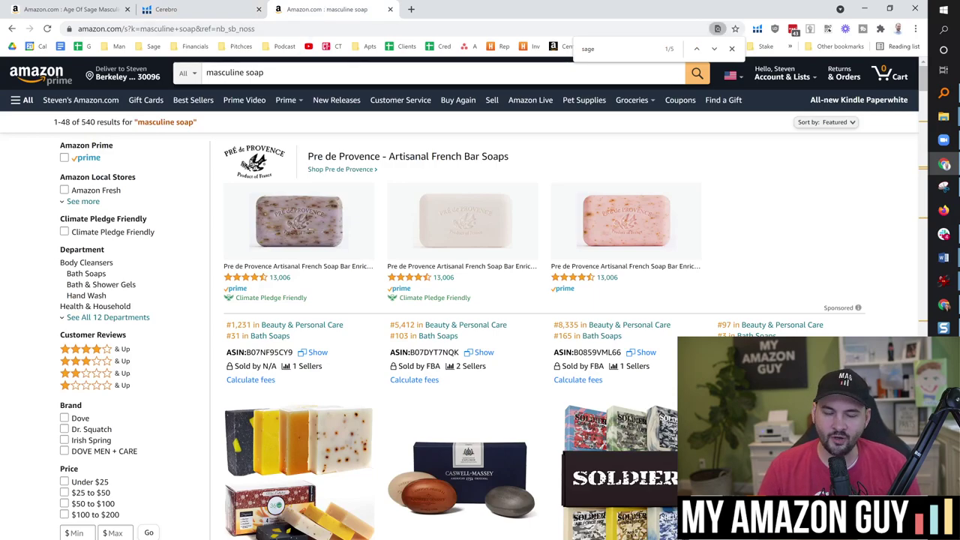
pyautogui.click(540, 73)
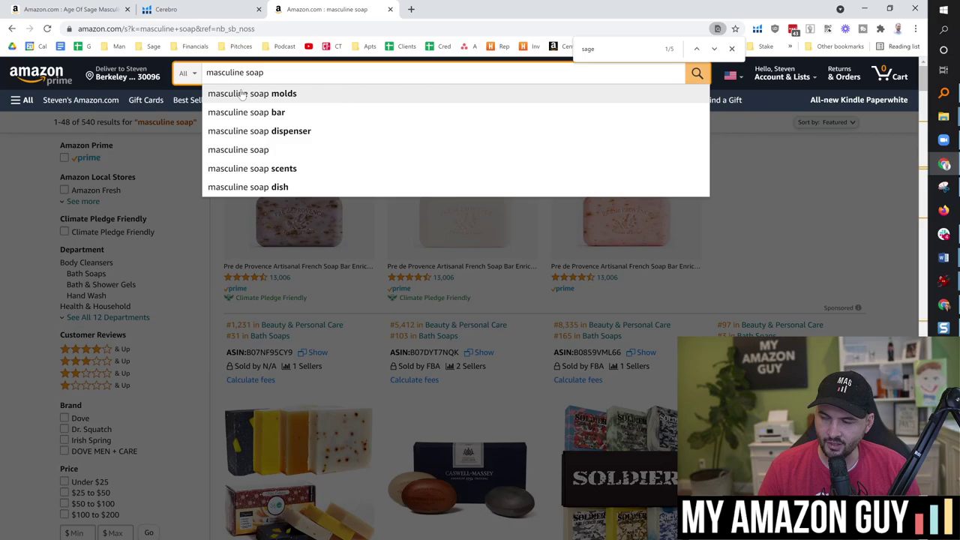
pyautogui.click(758, 152)
# Step: Look through the "masculine soap" results and competing products to find the Age of Sage listing
pyautogui.scroll(-5, 733, 160)
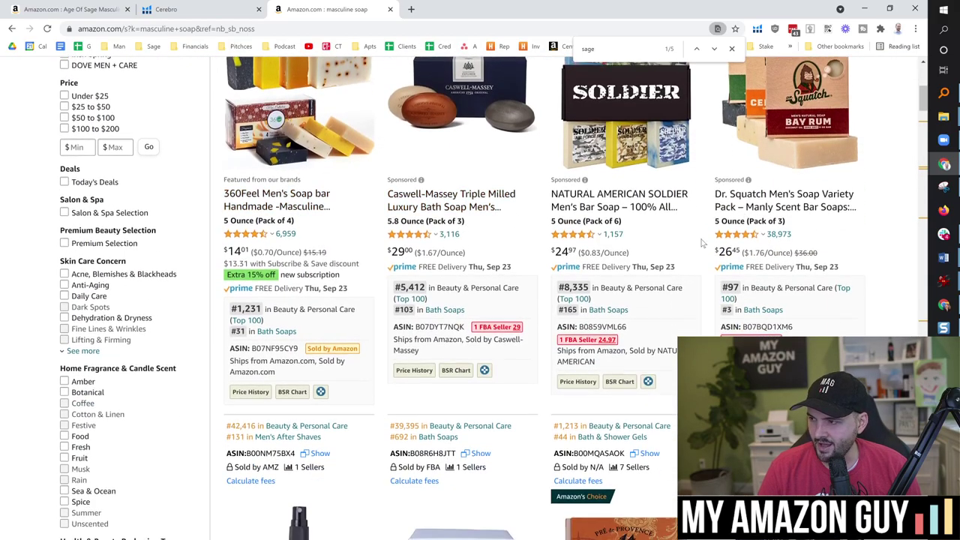
pyautogui.scroll(-5, 305, 167)
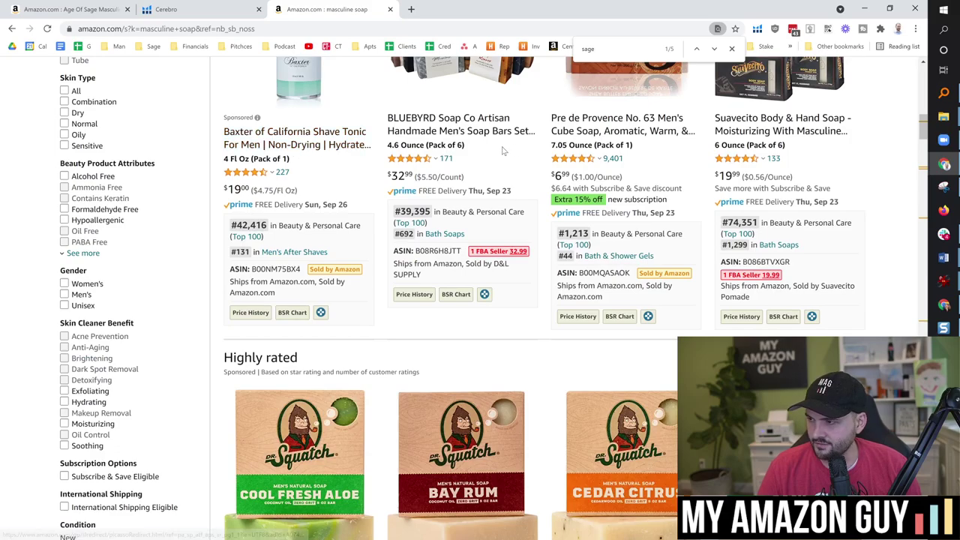
pyautogui.scroll(-1, 758, 163)
pyautogui.scroll(-5, 314, 129)
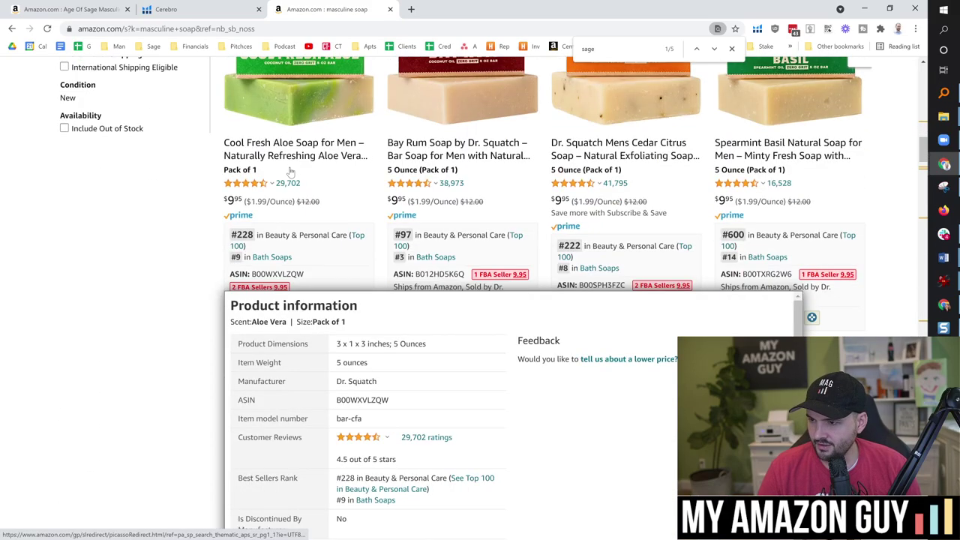
pyautogui.scroll(3, 314, 129)
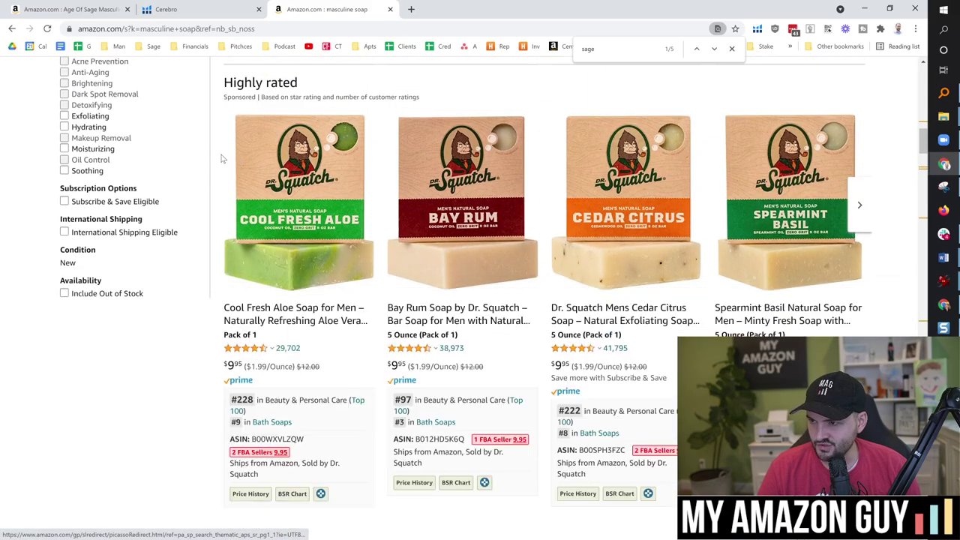
pyautogui.scroll(-3, 547, 220)
pyautogui.scroll(-3, 548, 220)
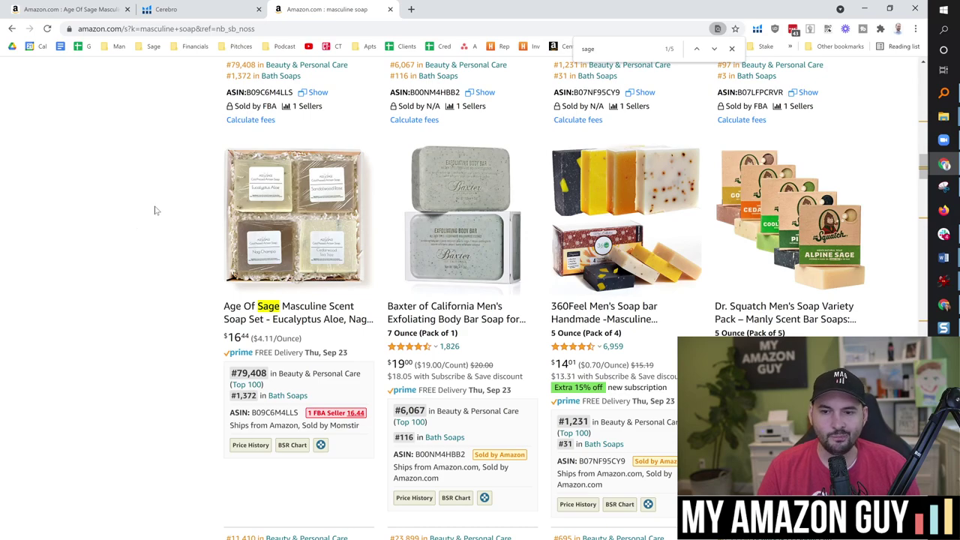
# Step: Return to the Age of Sage listing and inspect the HTML of its Masculine Scent Soap description banner
pyautogui.click(92, 7)
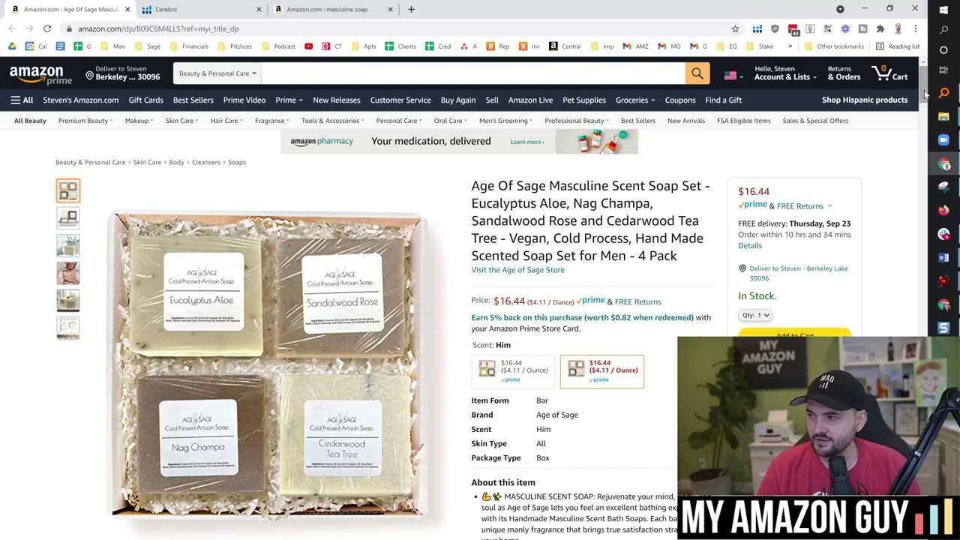
pyautogui.moveTo(923, 83); pyautogui.dragTo(900, 232)
pyautogui.scroll(-4, 887, 247)
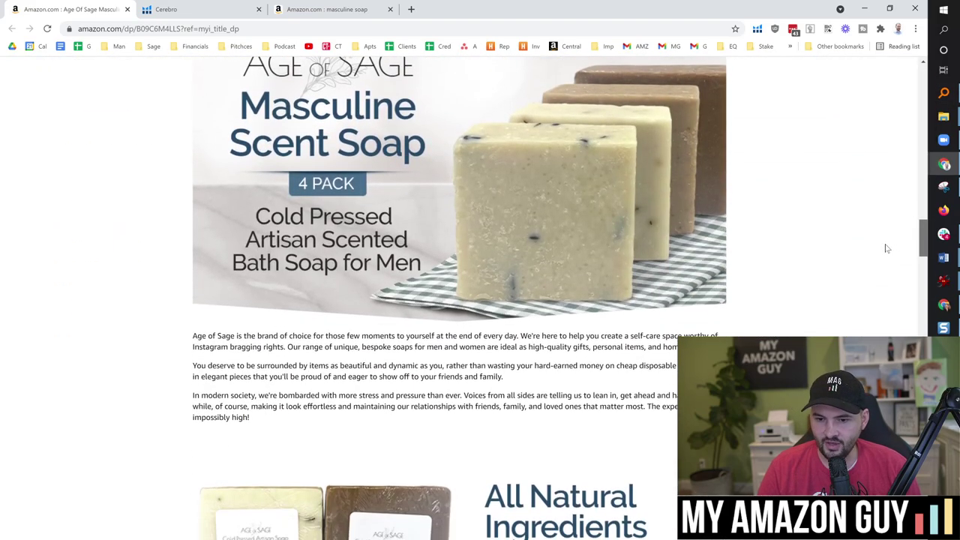
pyautogui.scroll(-1, 887, 247)
pyautogui.scroll(2, 890, 257)
pyautogui.rightClick(495, 254)
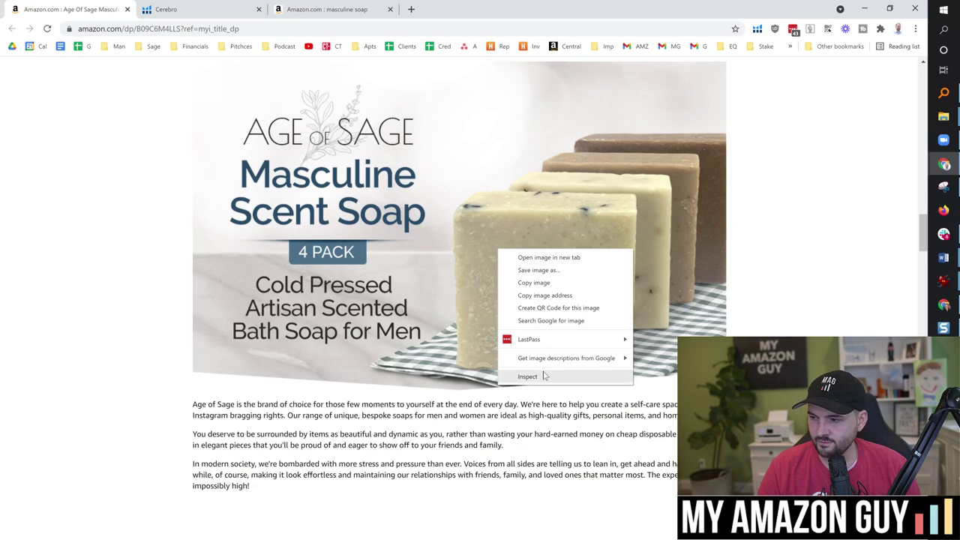
pyautogui.click(542, 374)
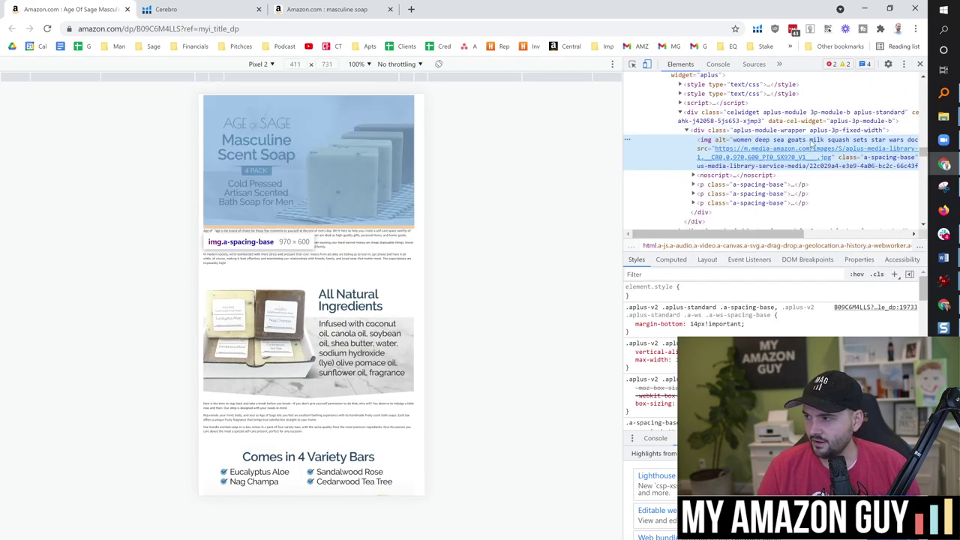
# Step: Examine the banner image's alt text keywords and source link in the page's HTML
pyautogui.click(701, 222)
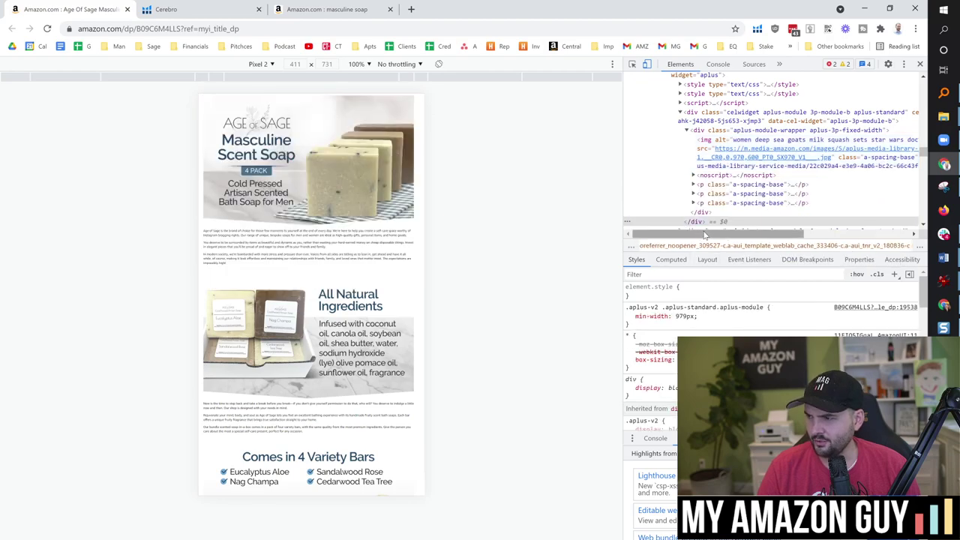
pyautogui.moveTo(705, 234); pyautogui.dragTo(749, 235)
pyautogui.click(772, 150)
pyautogui.moveTo(780, 208)
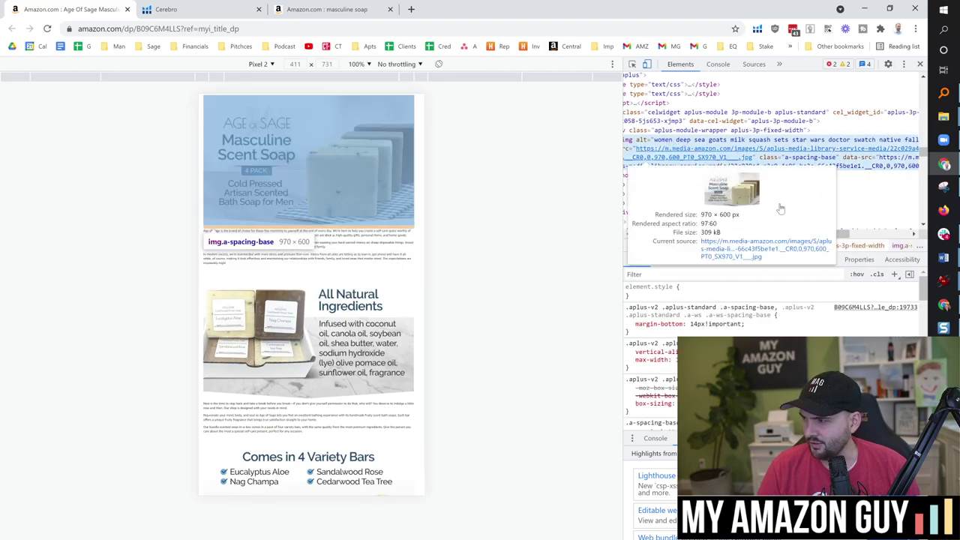
# Step: Finish reading the banner's alt text, close the HTML inspector, and review the remaining product description down to the comparison chart
pyautogui.hscroll(5, 839, 158)
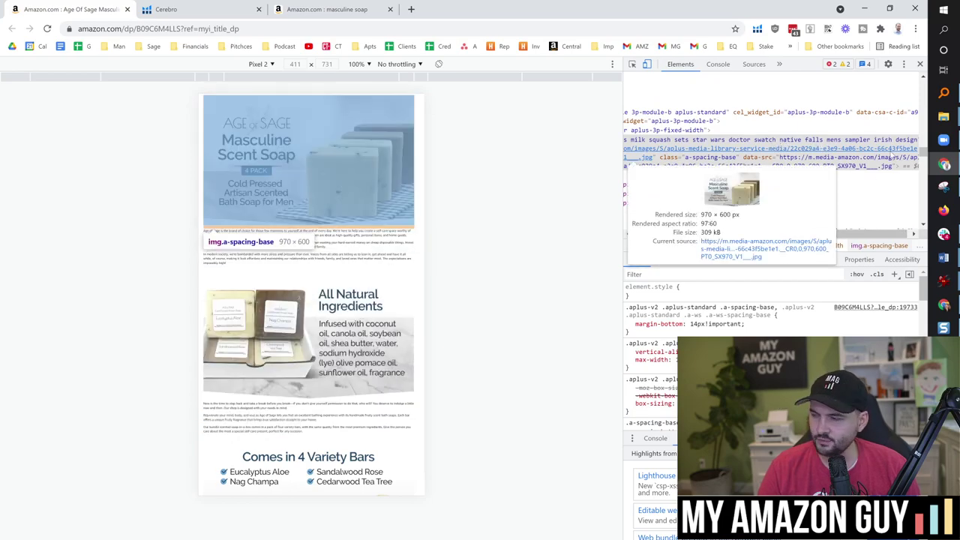
pyautogui.click(920, 63)
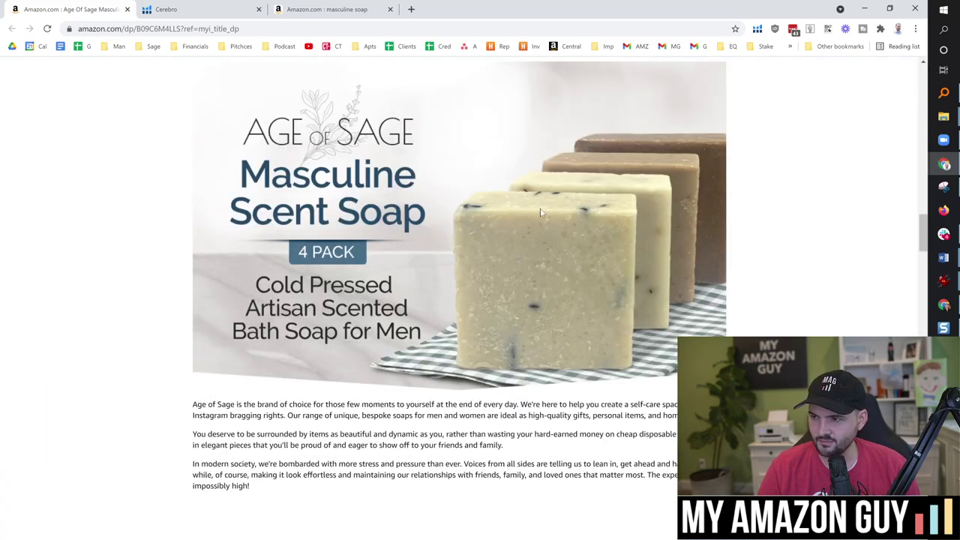
pyautogui.scroll(-3, 315, 233)
pyautogui.scroll(-7, 210, 249)
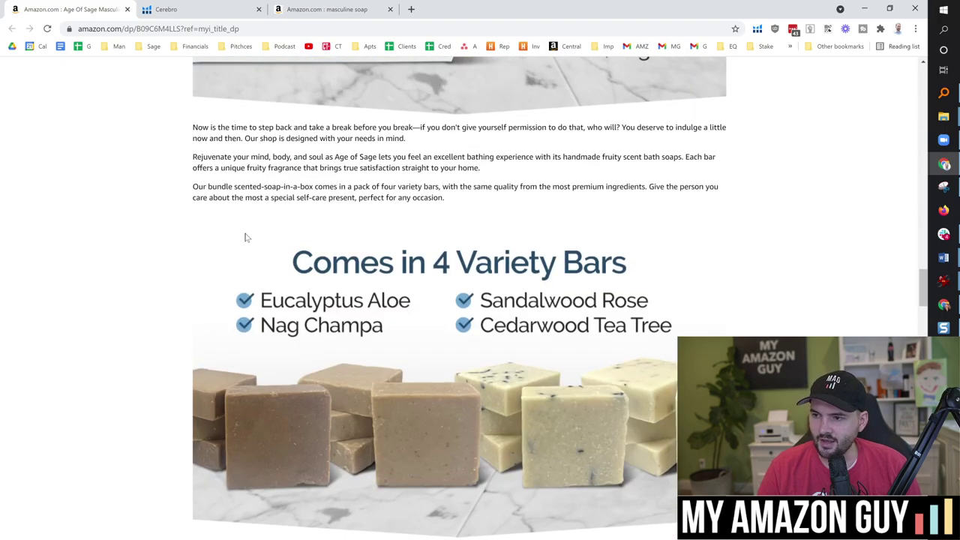
pyautogui.moveTo(467, 202); pyautogui.dragTo(189, 131)
pyautogui.click(170, 148)
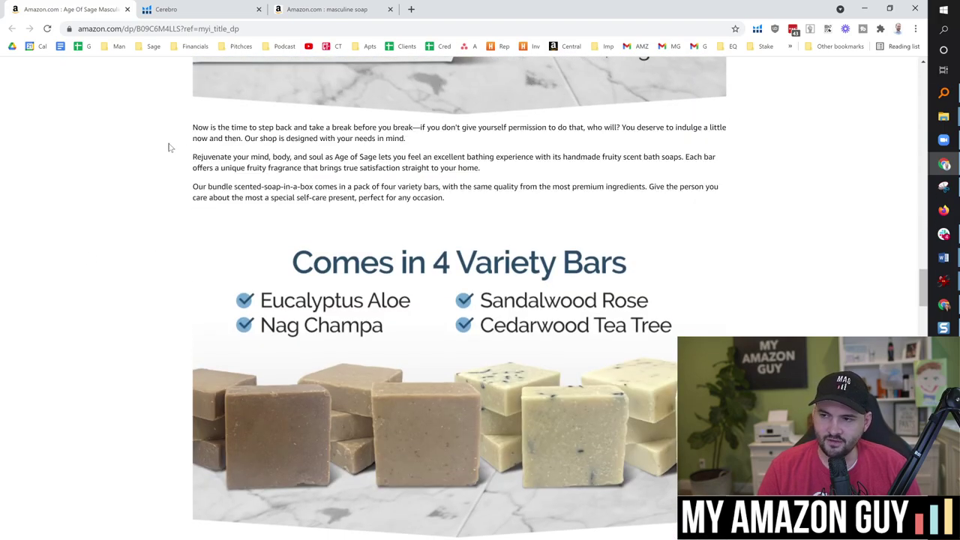
pyautogui.scroll(-8, 176, 180)
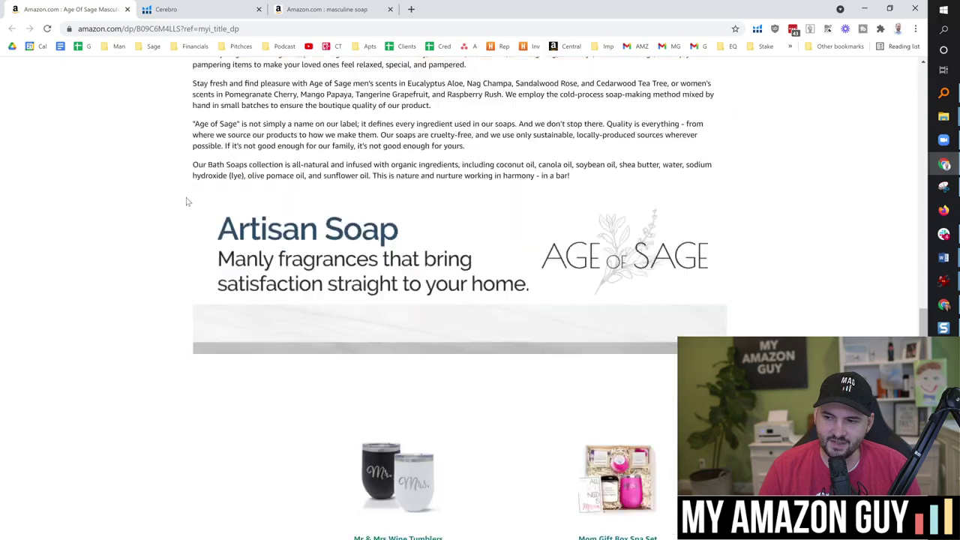
pyautogui.scroll(-3, 197, 197)
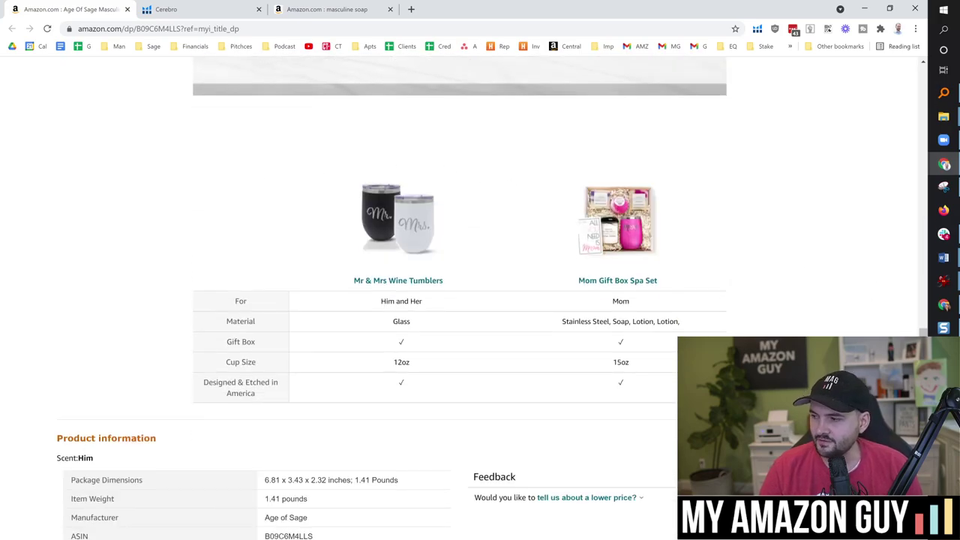
# Step: Return to the Masculine Scent Soap listing's image gallery and examine each product image through to the natural ingredients graphic
pyautogui.moveTo(923, 332); pyautogui.dragTo(904, 88)
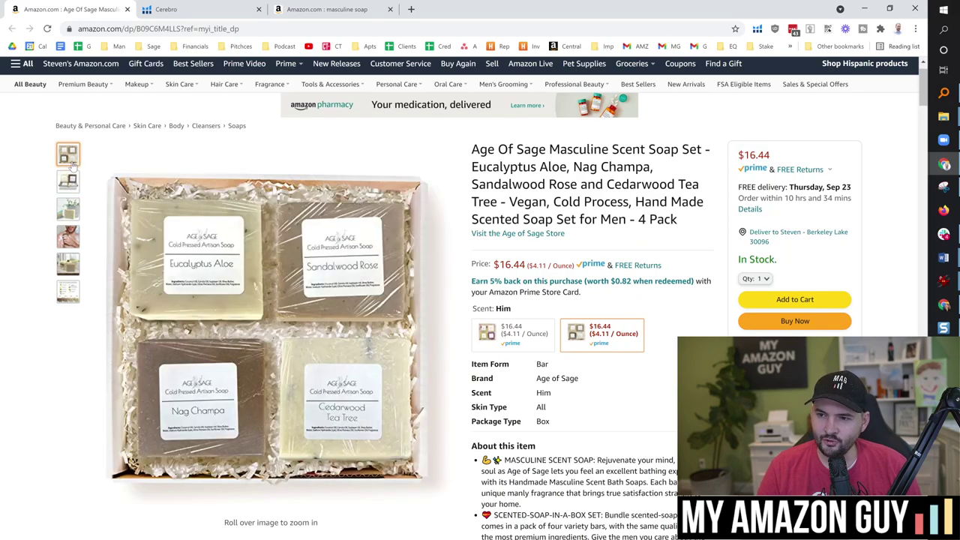
pyautogui.moveTo(75, 180)
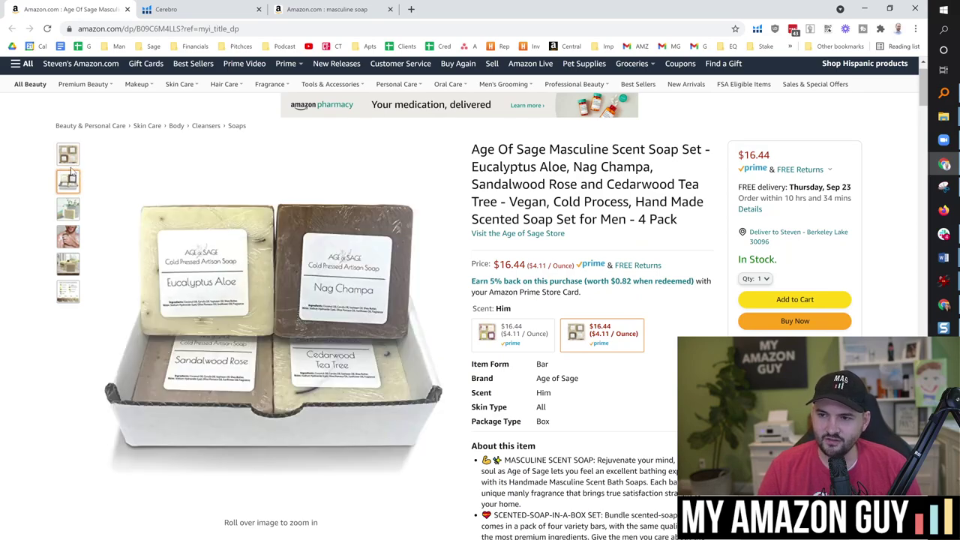
pyautogui.moveTo(69, 158)
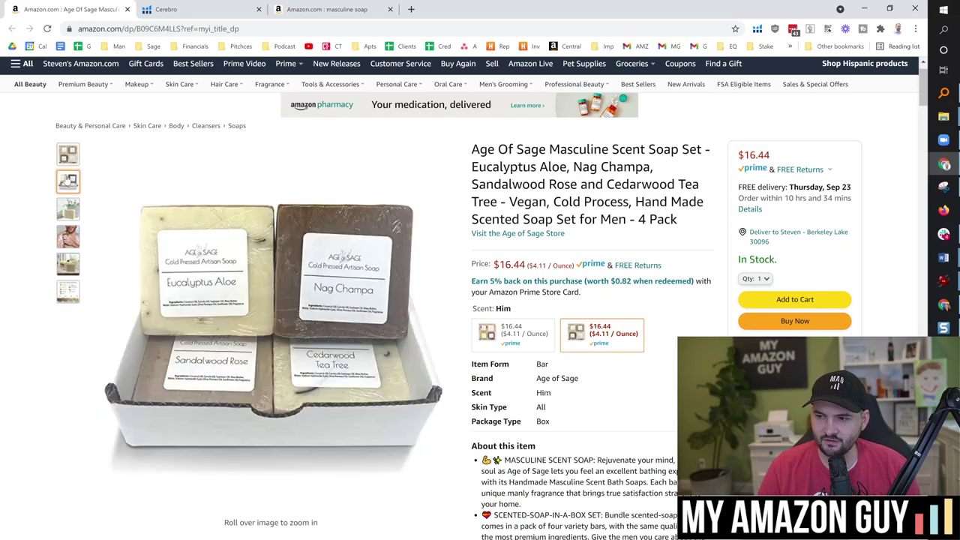
pyautogui.moveTo(71, 214)
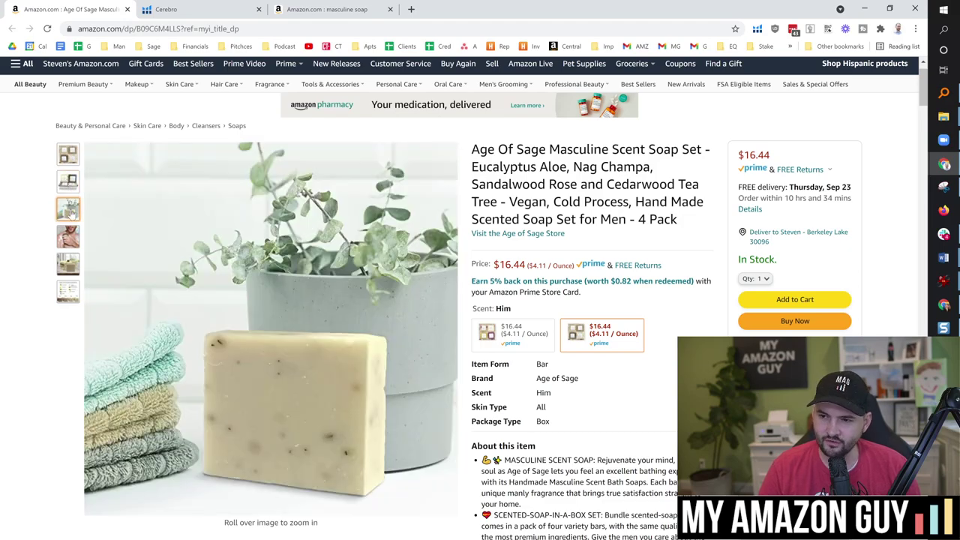
pyautogui.moveTo(270, 371)
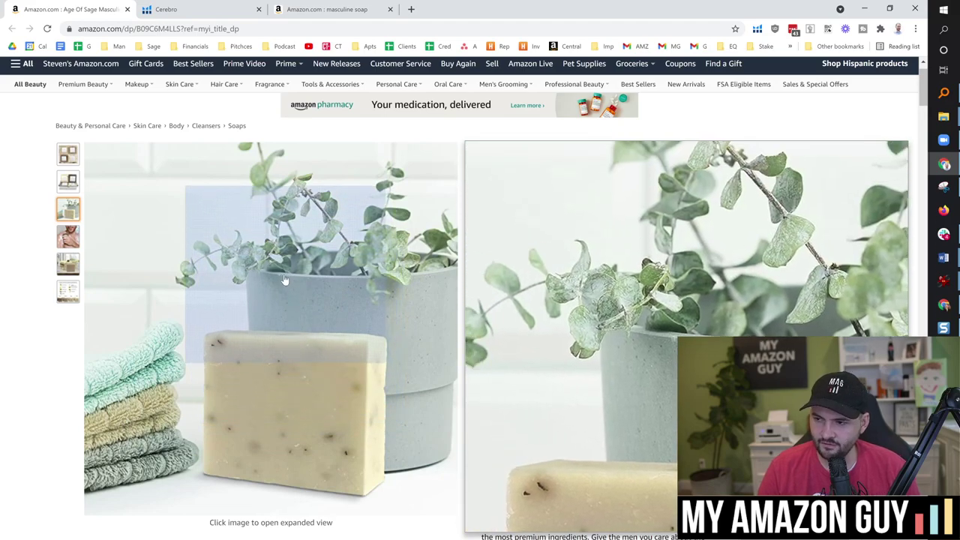
pyautogui.moveTo(67, 236)
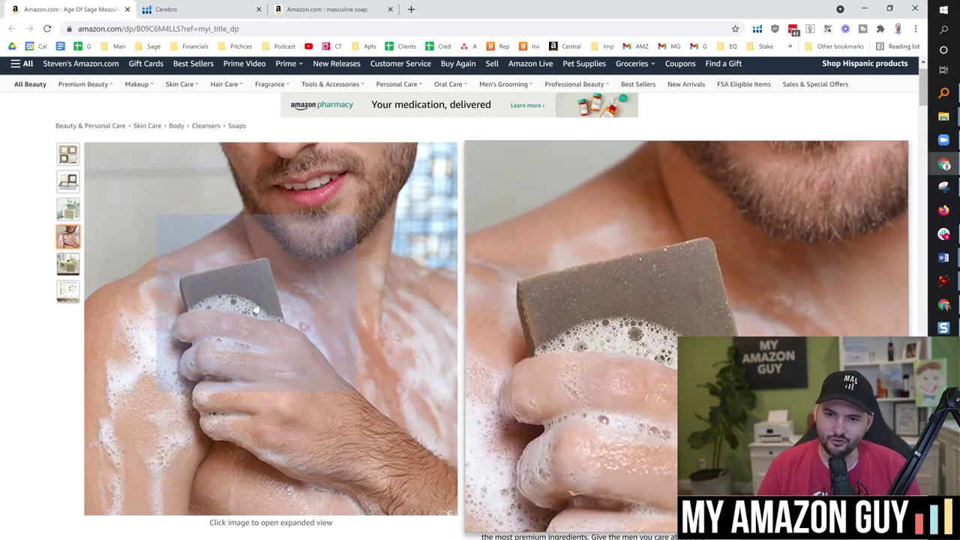
pyautogui.moveTo(69, 264)
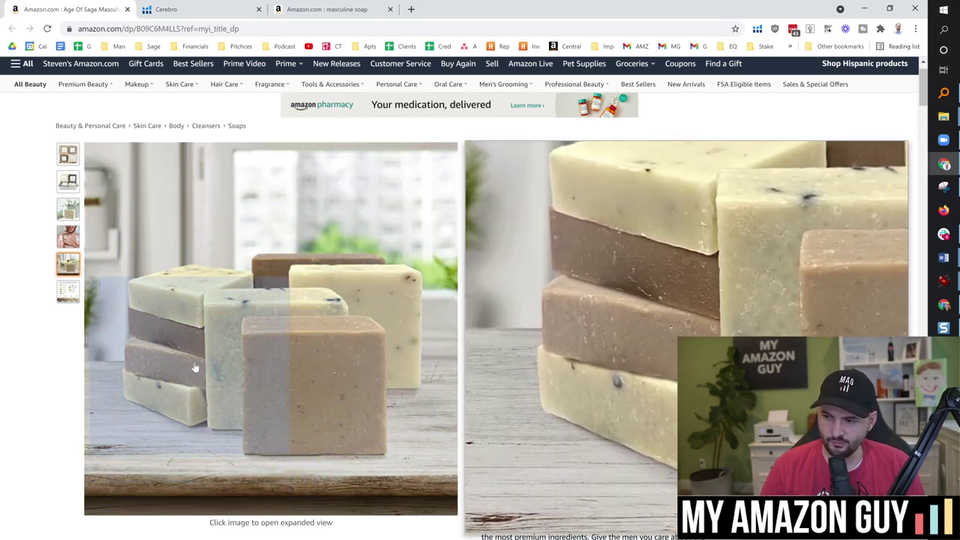
pyautogui.moveTo(68, 292)
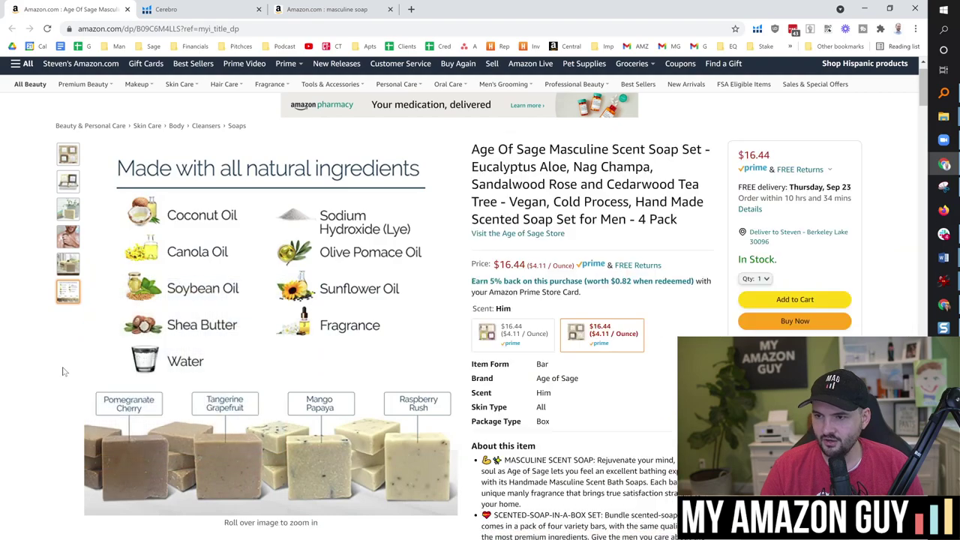
# Step: Switch the listing to the Her scent and review its product images, fruity soap description and natural ingredients graphic
pyautogui.click(514, 333)
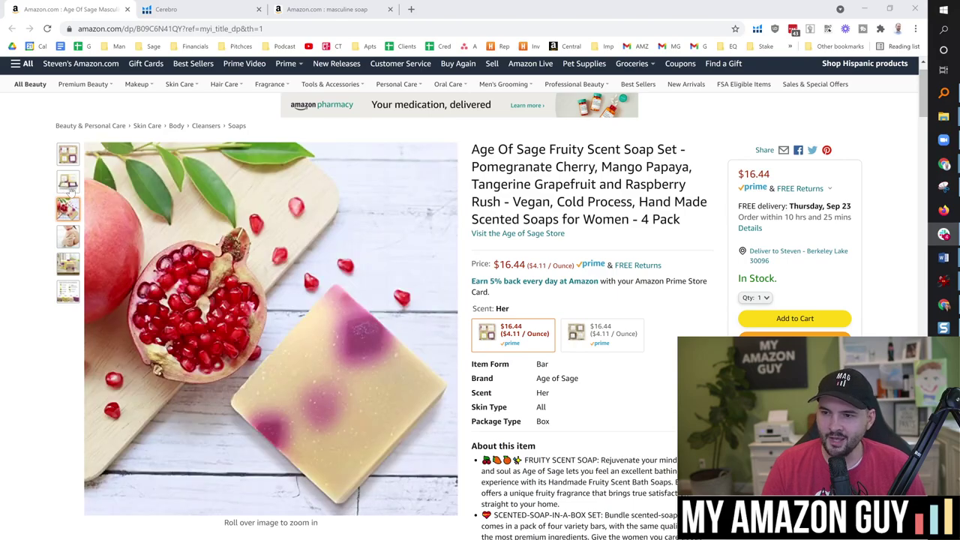
pyautogui.moveTo(225, 301)
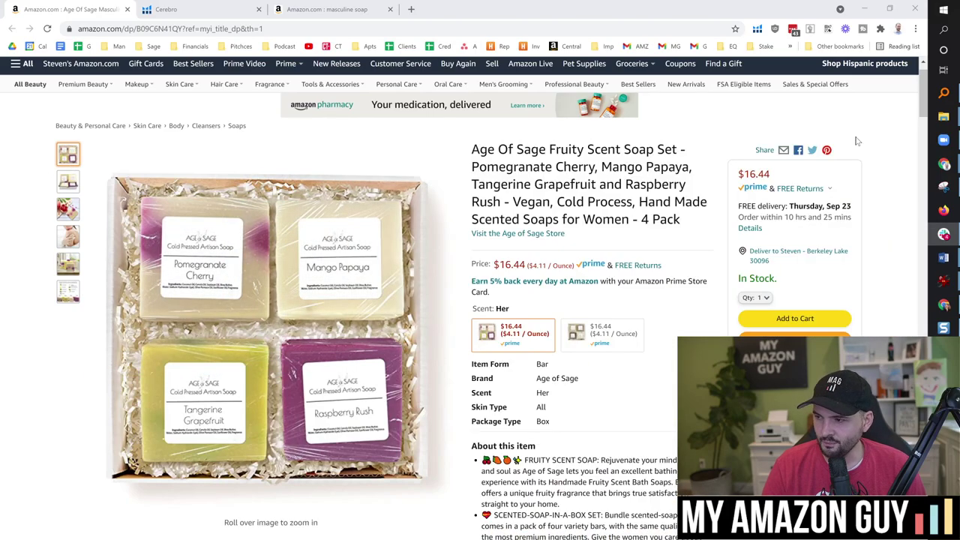
pyautogui.scroll(-20, 908, 195)
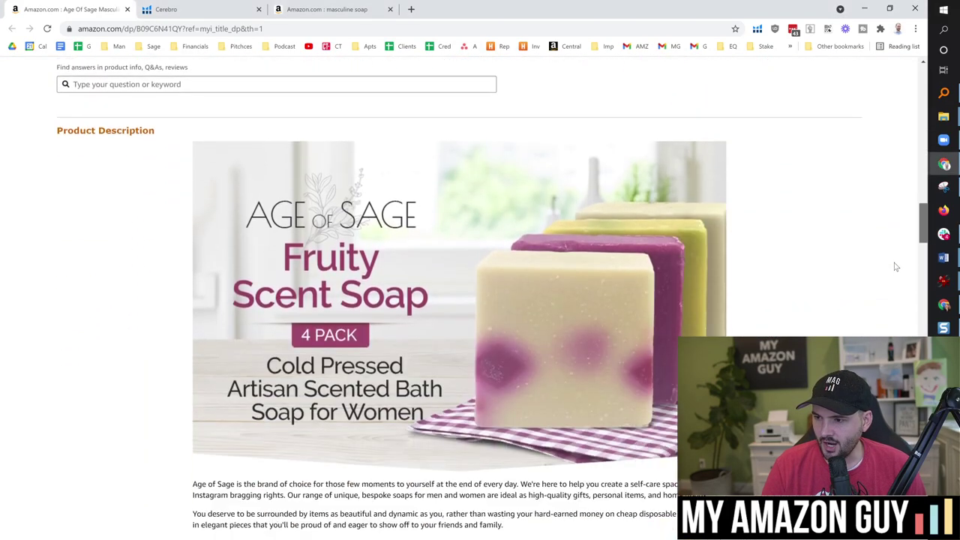
pyautogui.scroll(-15, 900, 295)
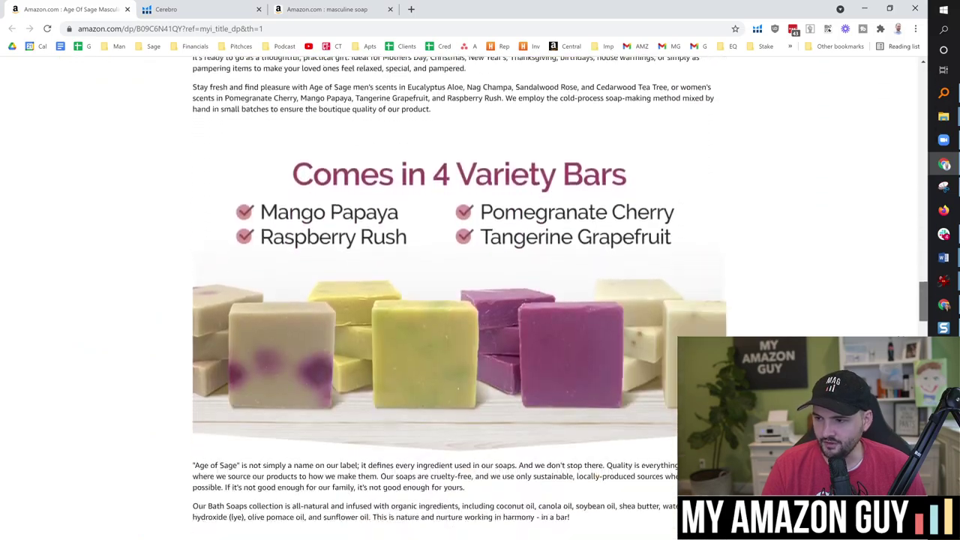
pyautogui.scroll(-3, 936, 223)
pyautogui.scroll(20, 936, 223)
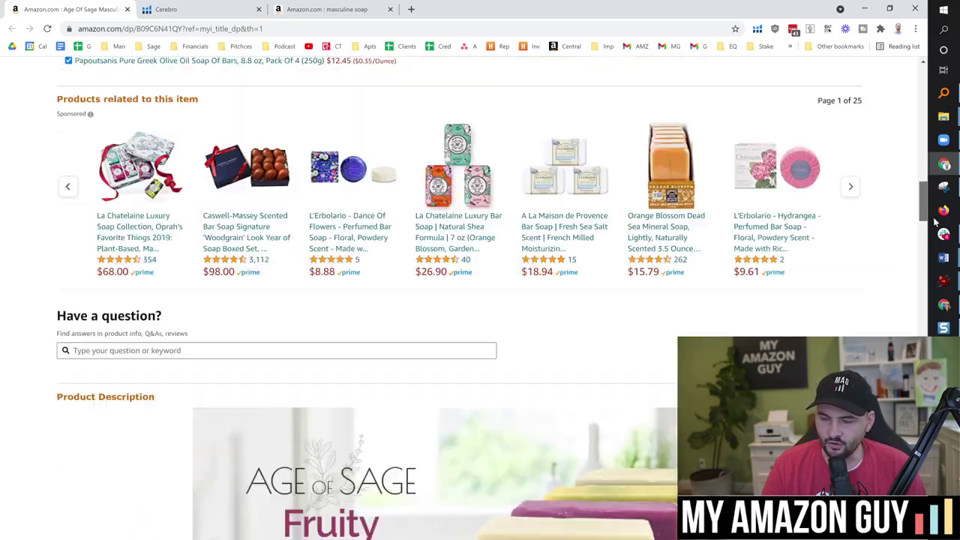
pyautogui.moveTo(936, 223); pyautogui.dragTo(946, 117)
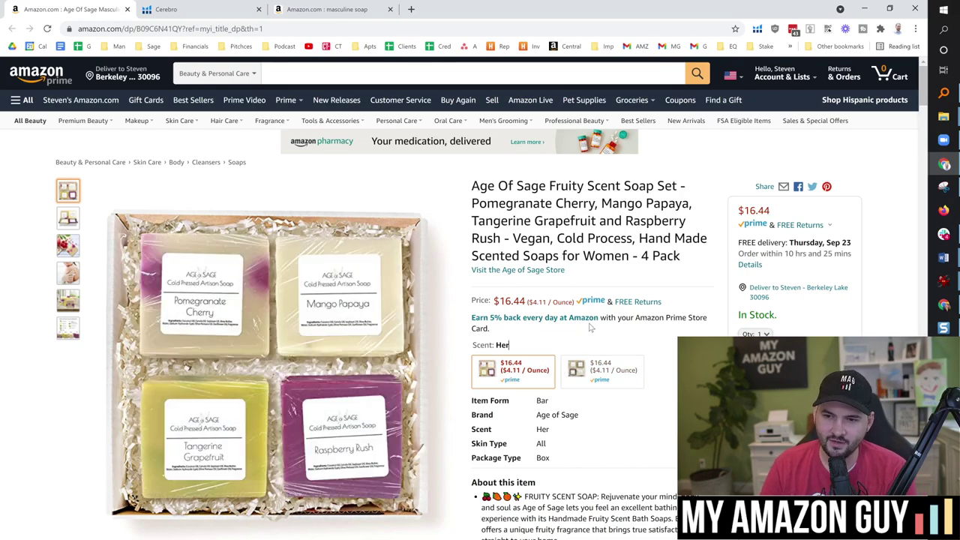
pyautogui.moveTo(68, 328)
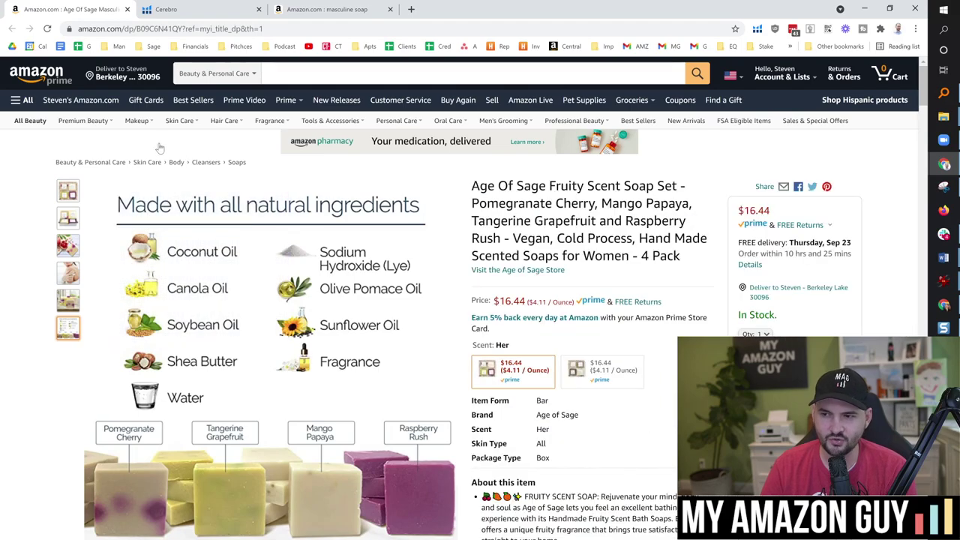
# Step: Look over the Age of Sage brand store's home page and return to the soap listing
pyautogui.scroll(-1, 628, 237)
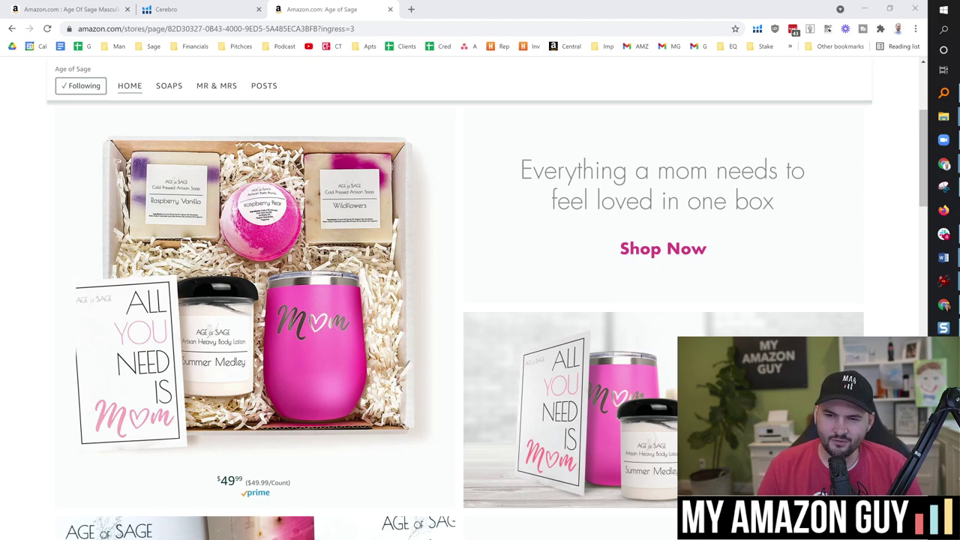
pyautogui.click(27, 231)
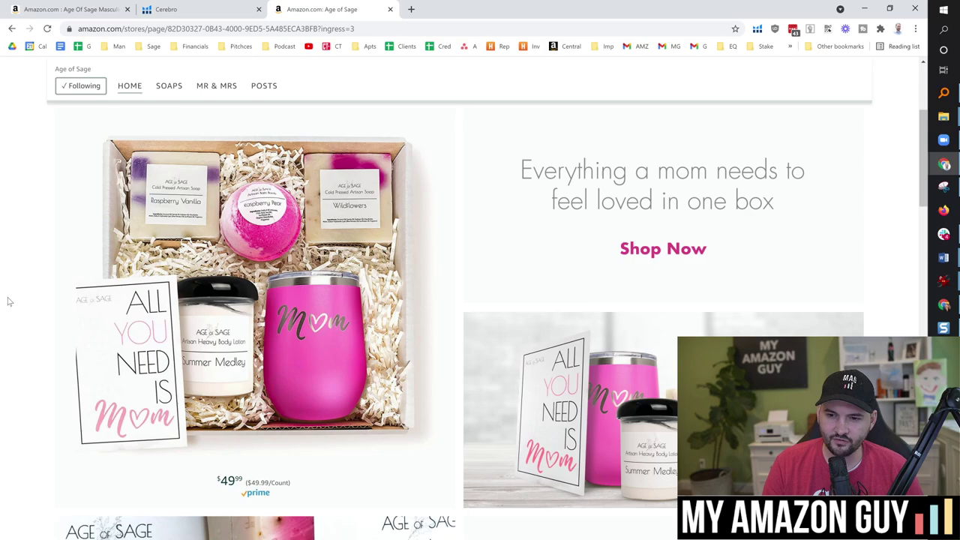
pyautogui.click(67, 8)
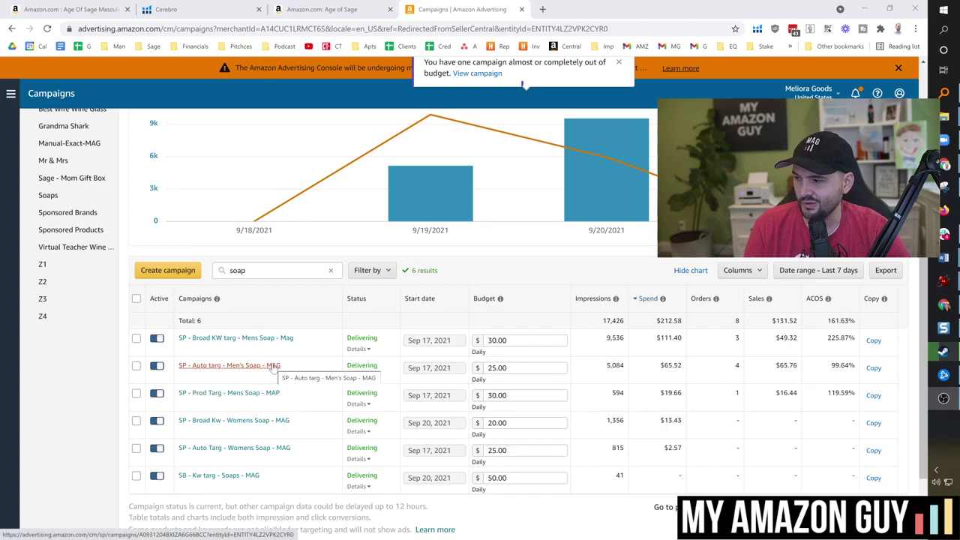
# Step: Open the customer search terms of the Mens Soap auto targ ad group in the SP - Auto targ - Men's Soap - MAG campaign
pyautogui.click(273, 366)
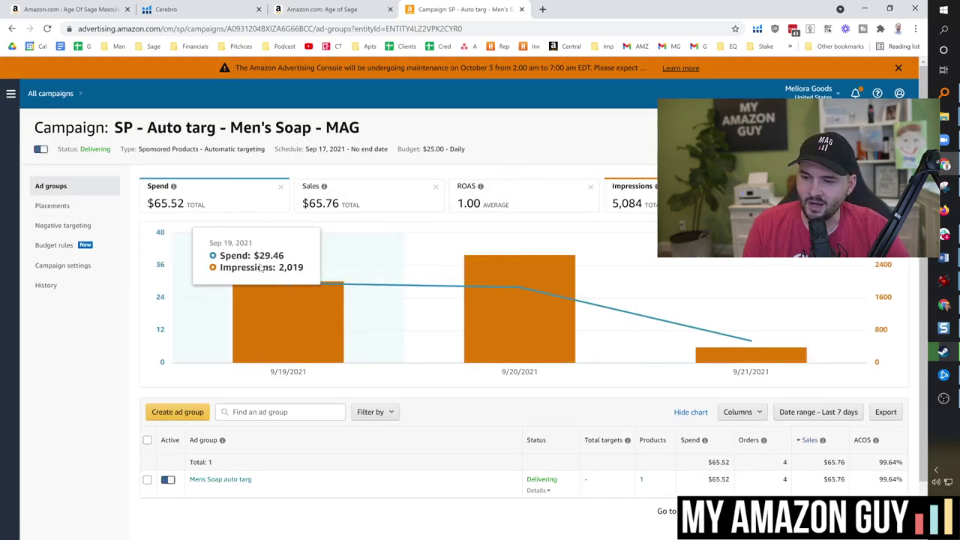
pyautogui.click(216, 480)
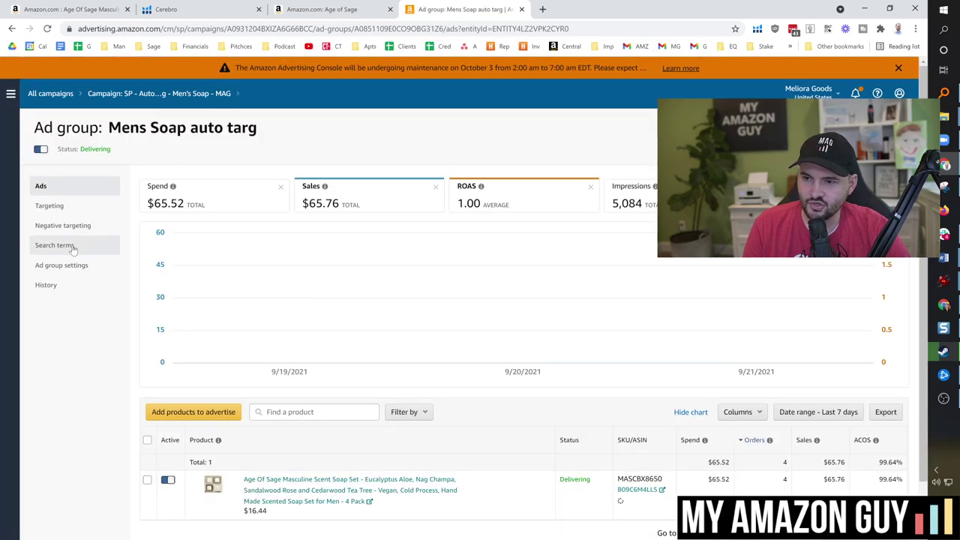
pyautogui.click(72, 248)
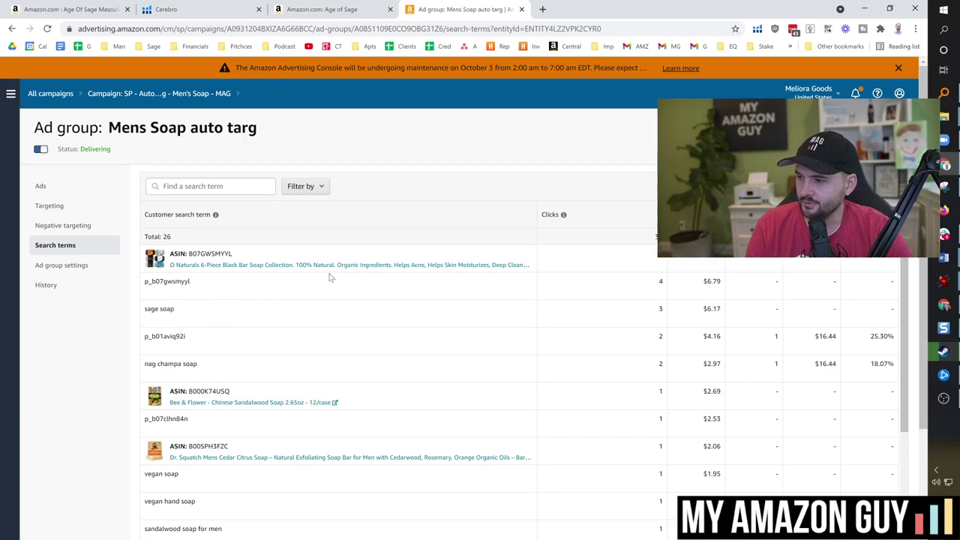
# Step: Open the competing O Naturals 6-Piece Black Bar Soap listing from the search terms and review its title, bullets and product description
pyautogui.click(228, 267)
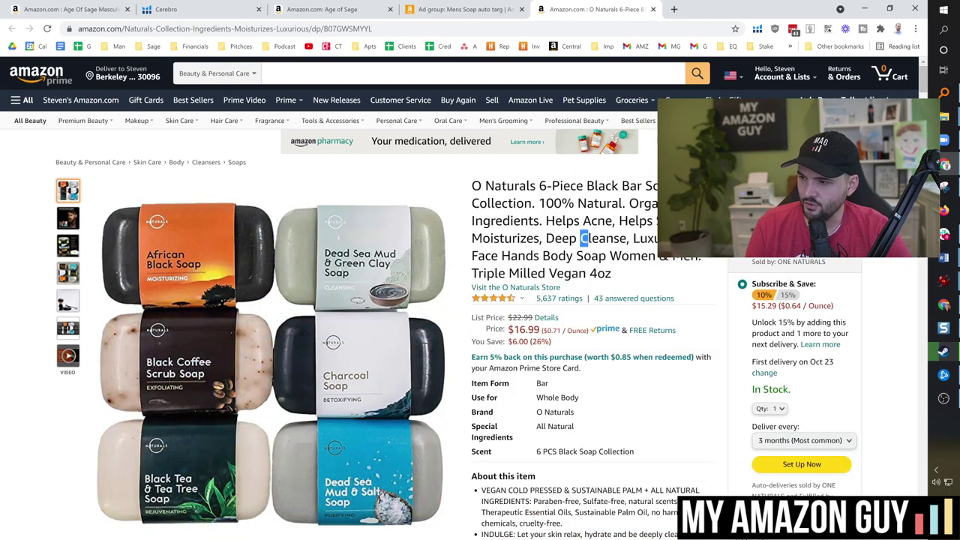
pyautogui.scroll(-2, 563, 235)
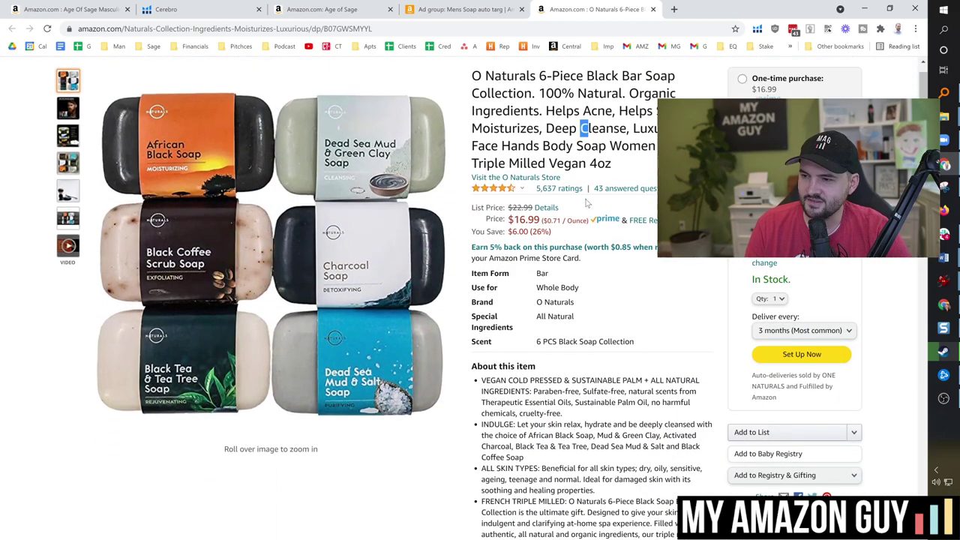
pyautogui.scroll(-20, 516, 305)
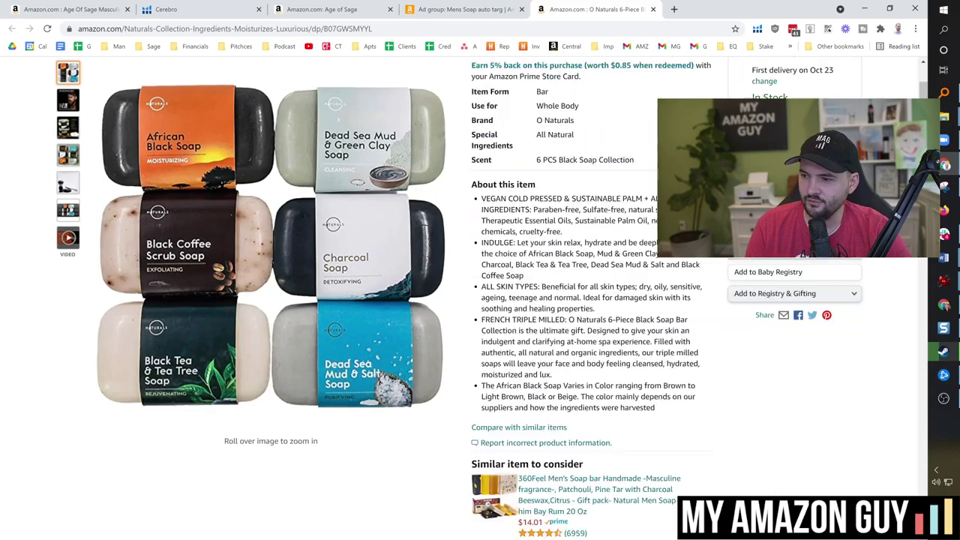
pyautogui.scroll(-20, 516, 306)
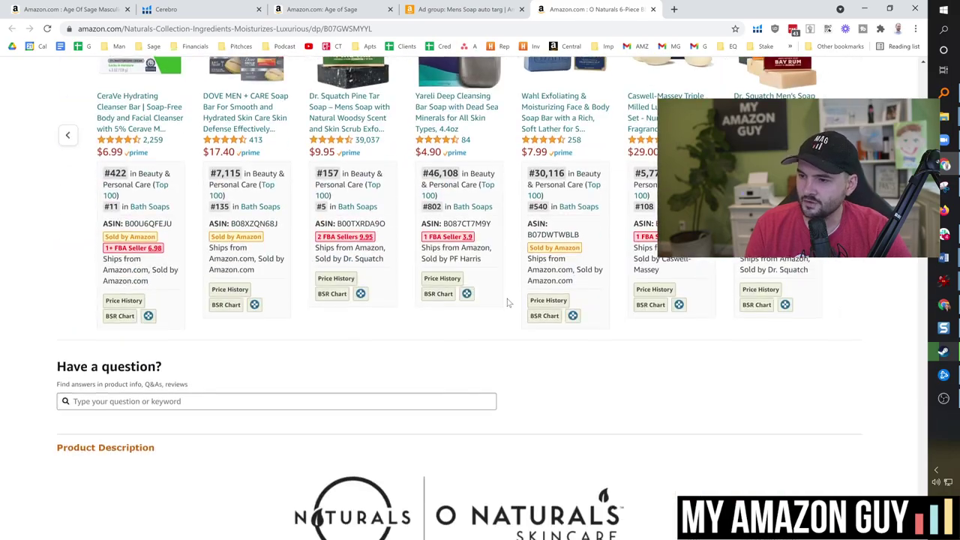
pyautogui.scroll(-3, 502, 310)
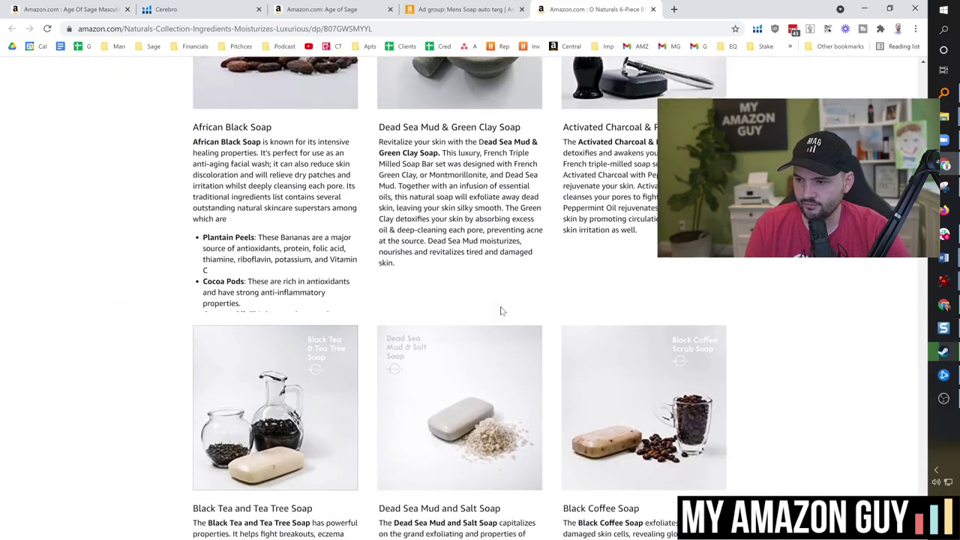
pyautogui.scroll(-2, 502, 310)
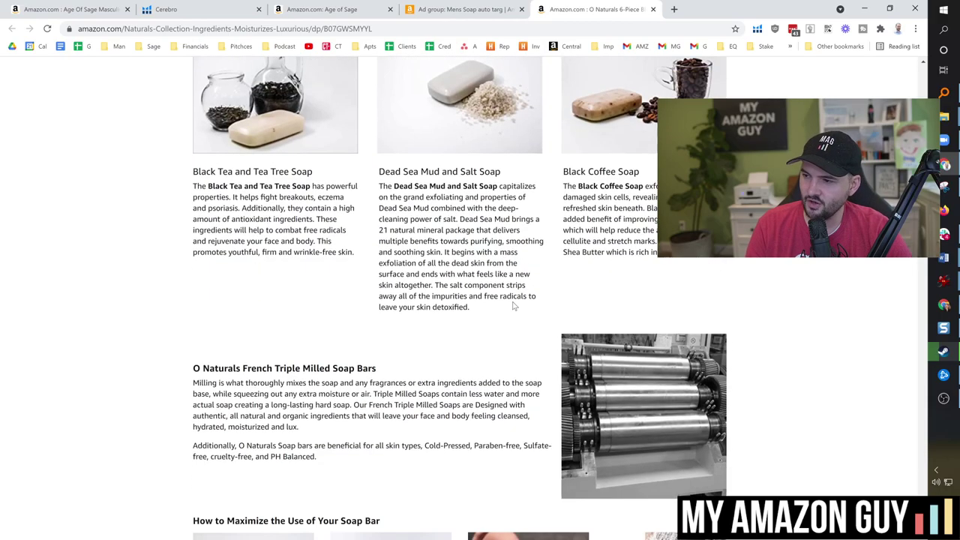
pyautogui.scroll(4, 502, 309)
pyautogui.scroll(-6, 499, 309)
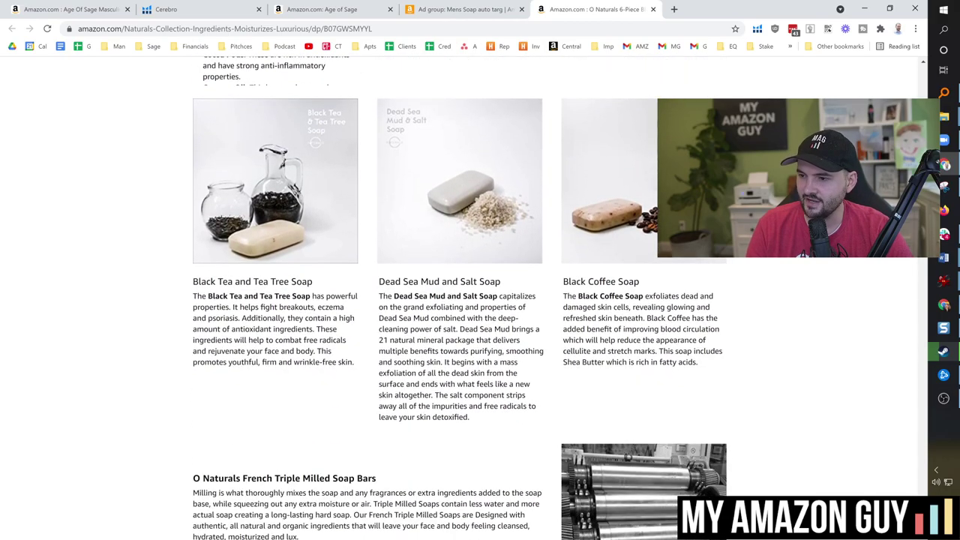
pyautogui.moveTo(923, 260); pyautogui.dragTo(930, 49)
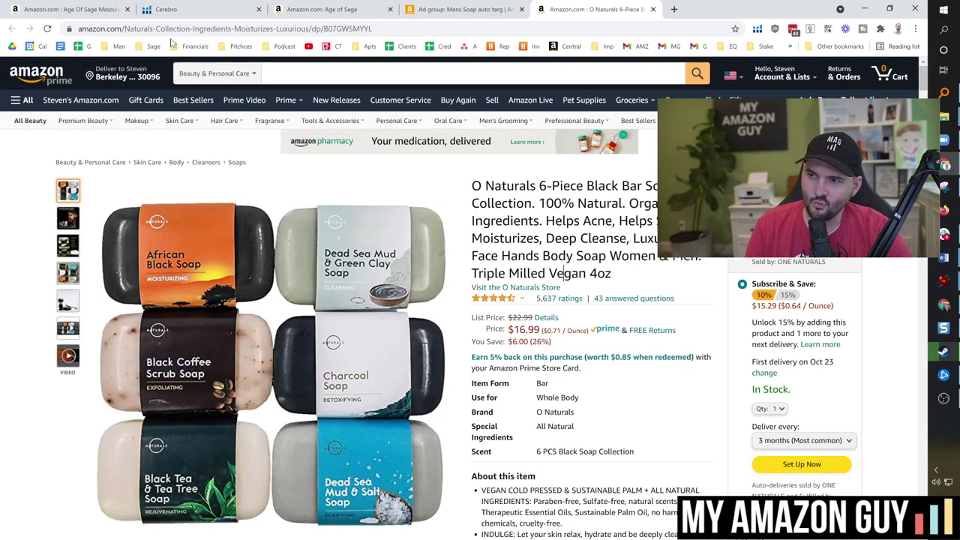
# Step: Return to the Mens Soap auto targ ad group and review its customer search terms, including sage soap, nag champa soap and the competing product ASINs
pyautogui.click(379, 9)
pyautogui.click(418, 8)
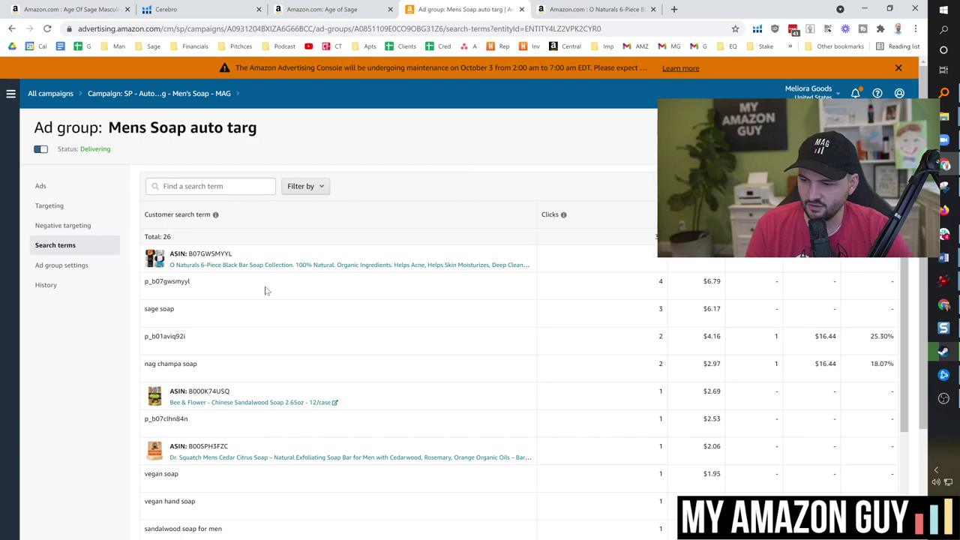
pyautogui.moveTo(174, 308); pyautogui.dragTo(144, 309)
pyautogui.click(170, 308)
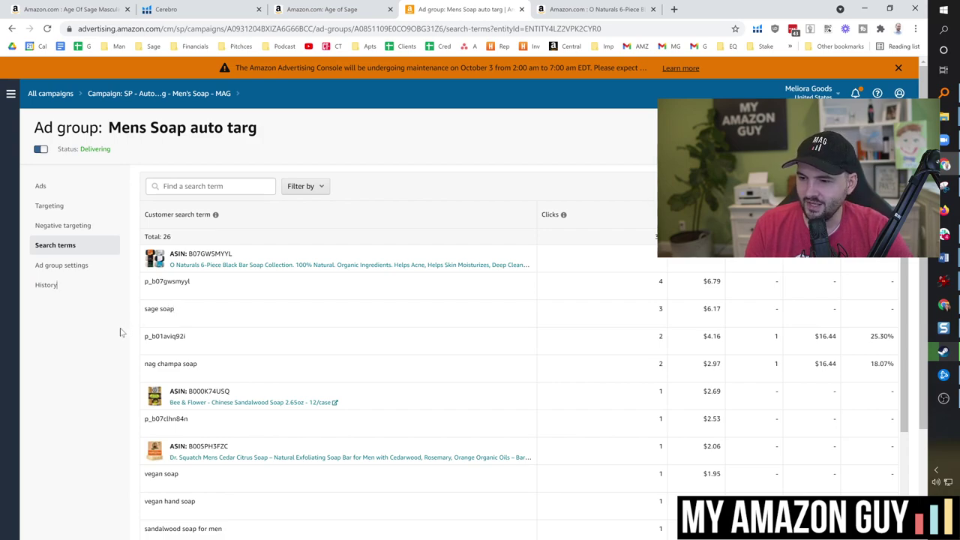
pyautogui.scroll(-1, 243, 355)
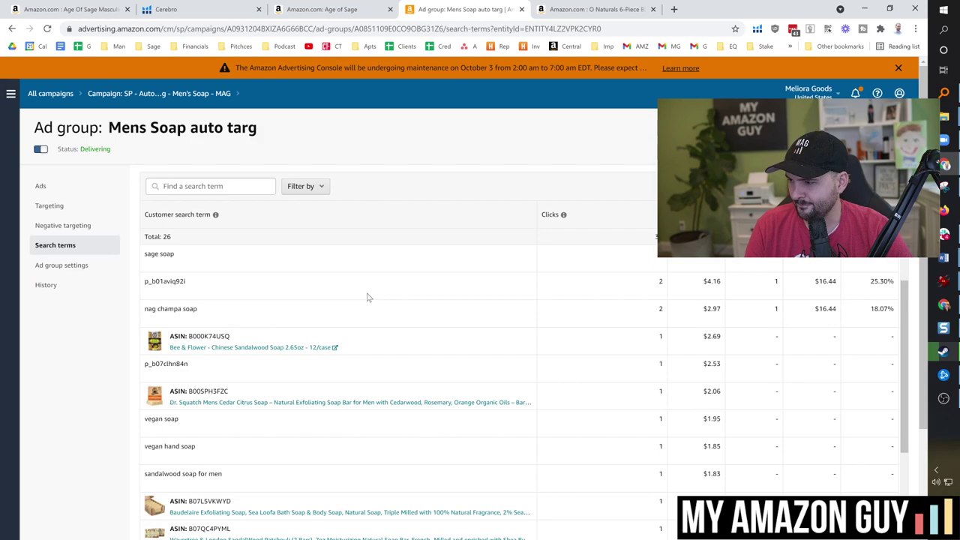
pyautogui.doubleClick(185, 312)
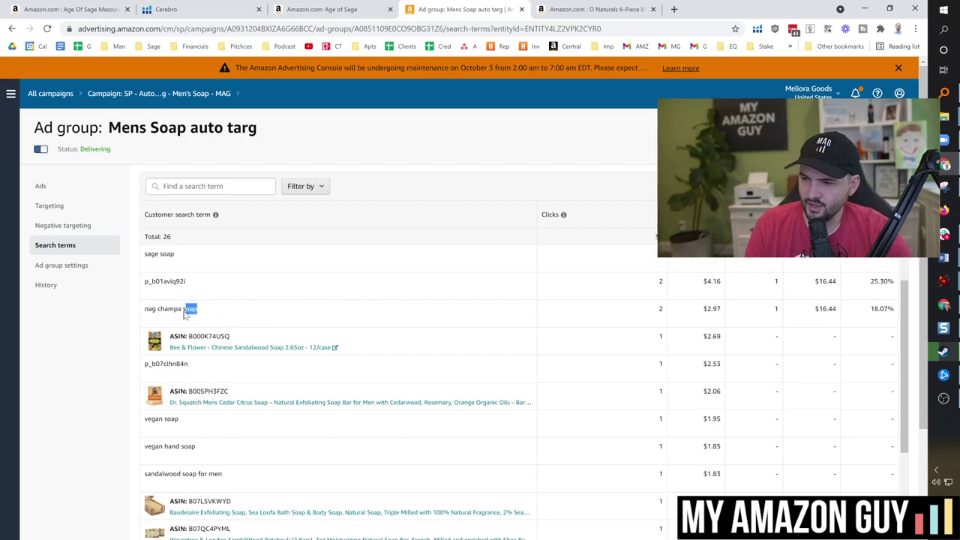
pyautogui.moveTo(185, 315); pyautogui.dragTo(146, 317)
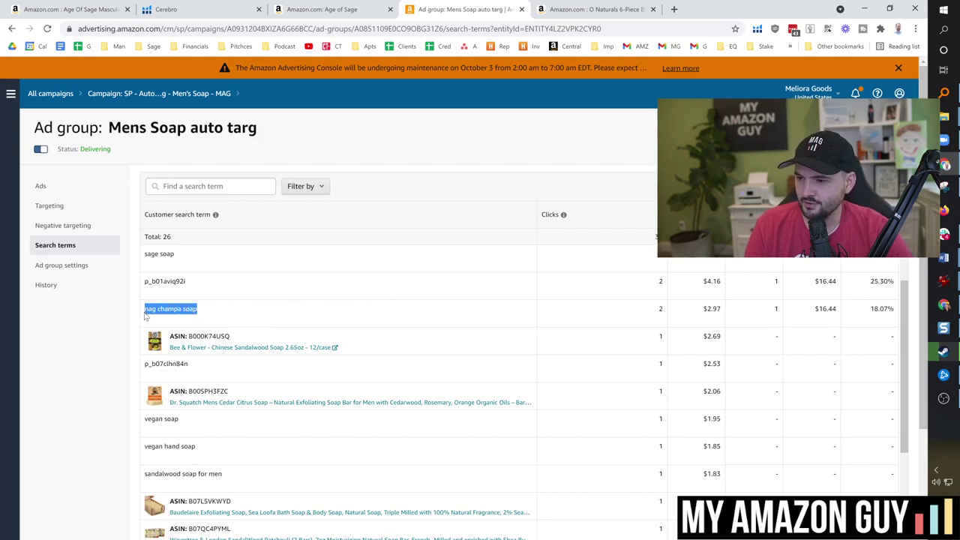
pyautogui.scroll(-4, 350, 409)
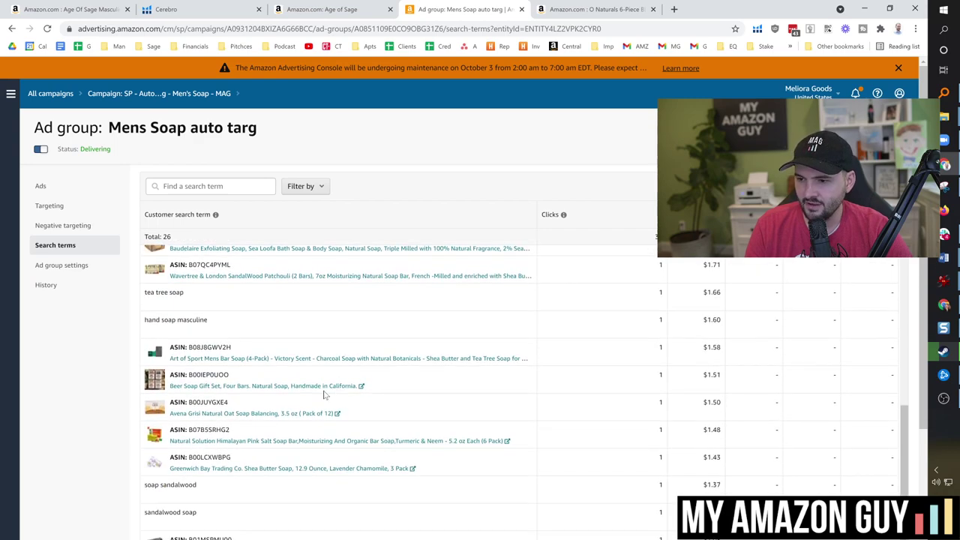
pyautogui.scroll(4, 284, 386)
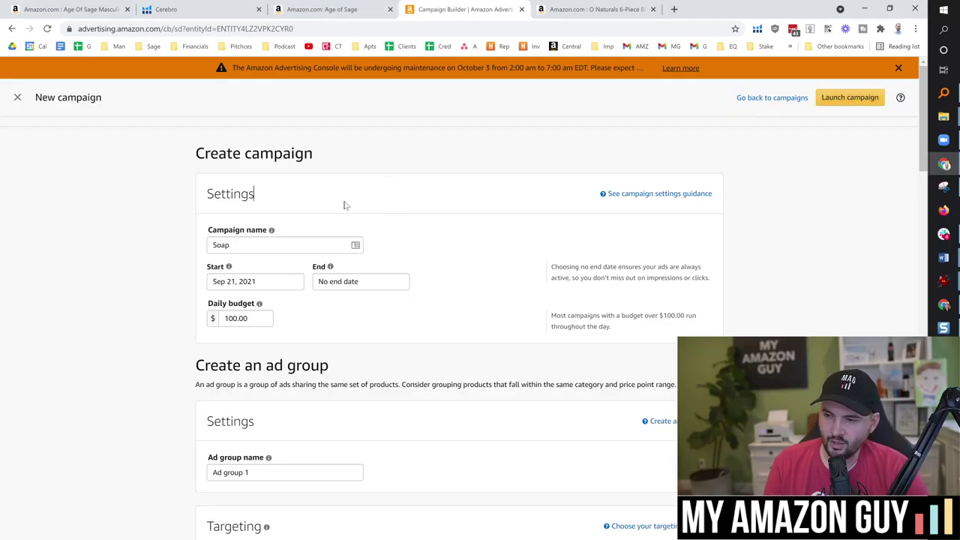
# Step: Name the new display campaign Soap Display and set its daily budget to $25.00
pyautogui.click(229, 244)
pyautogui.write('Disla')
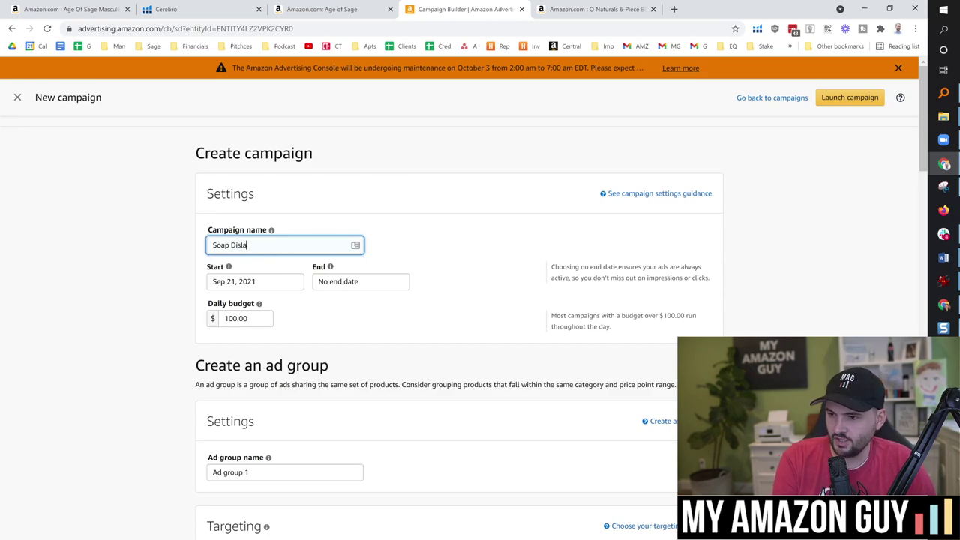
pyautogui.press('BackSpace')
pyautogui.press('BackSpace')
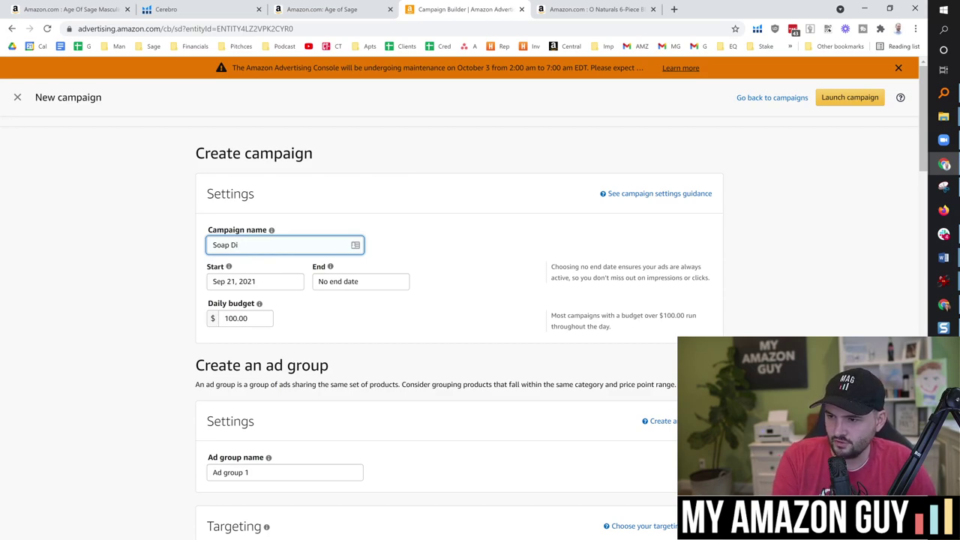
pyautogui.write('splay')
pyautogui.scroll(-2, 271, 237)
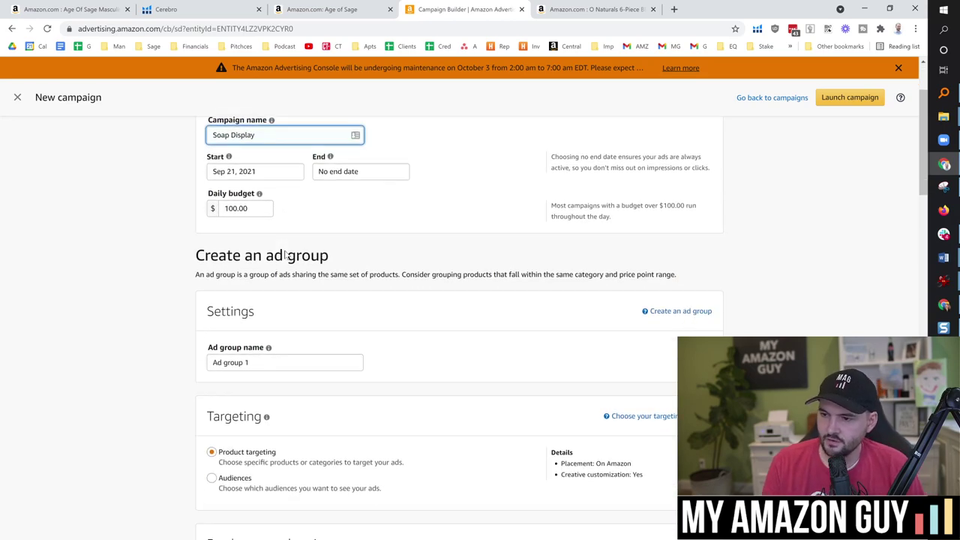
pyautogui.moveTo(268, 208); pyautogui.dragTo(185, 208)
pyautogui.write('25')
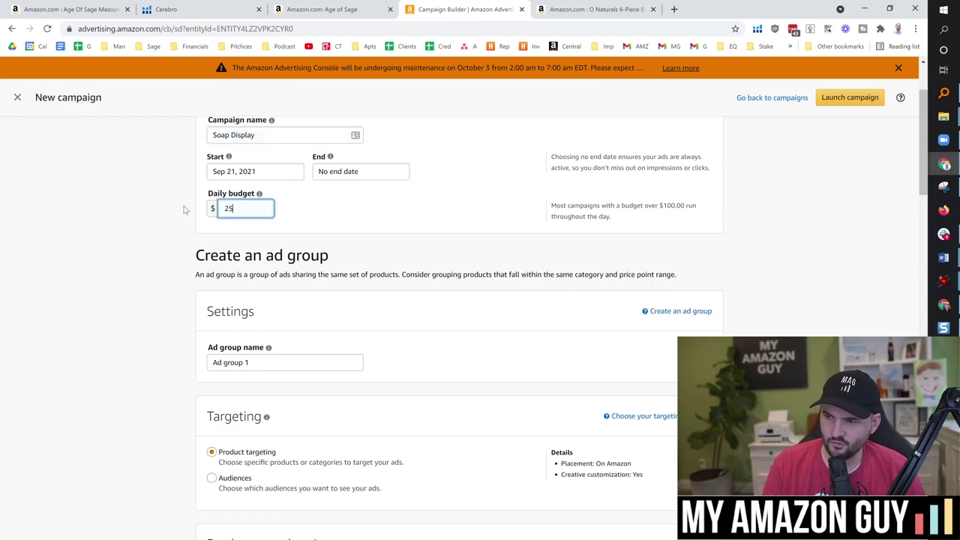
pyautogui.click(140, 218)
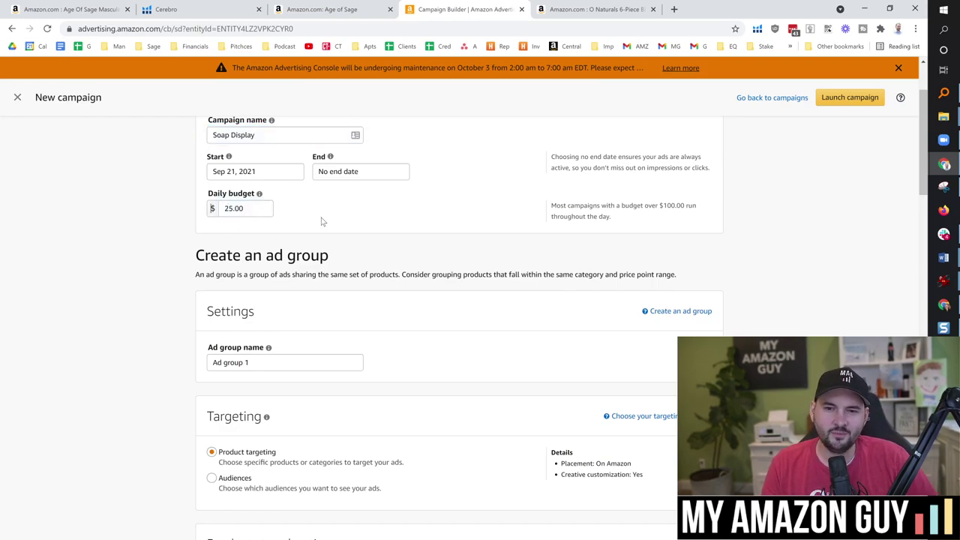
# Step: Copy the campaign name Soap Display into the ad group name
pyautogui.scroll(-3, 323, 222)
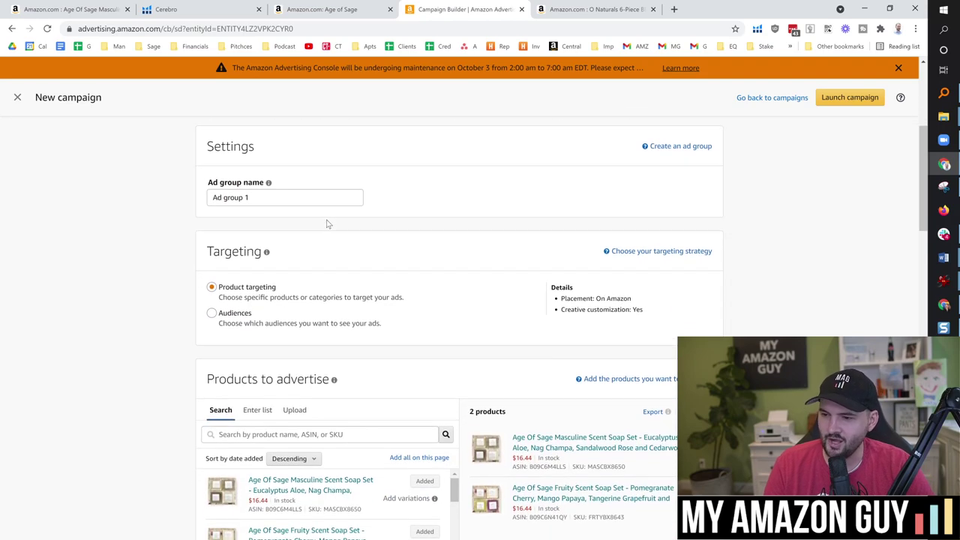
pyautogui.scroll(5, 323, 300)
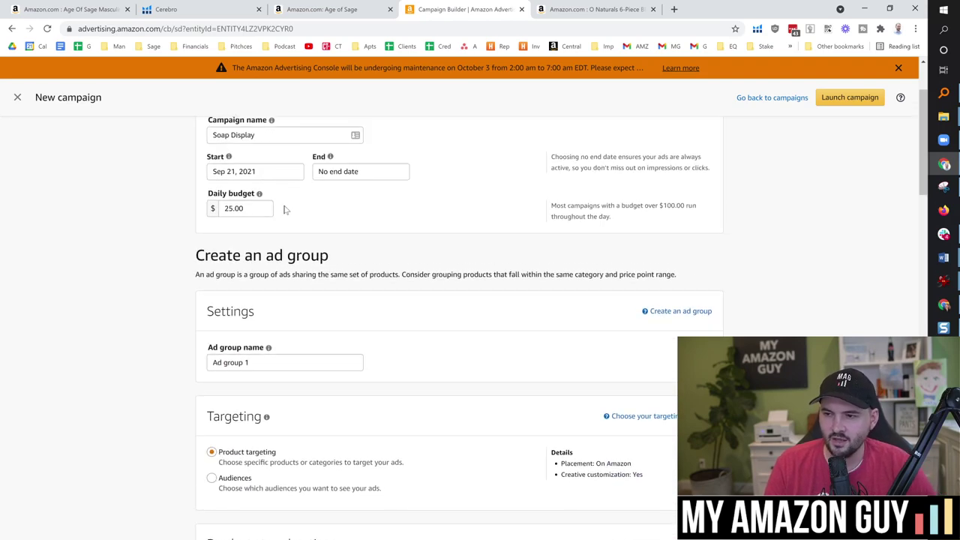
pyautogui.tripleClick(234, 245)
pyautogui.hotkey('ctrl', 'c')
pyautogui.click(182, 256)
pyautogui.scroll(-3, 182, 257)
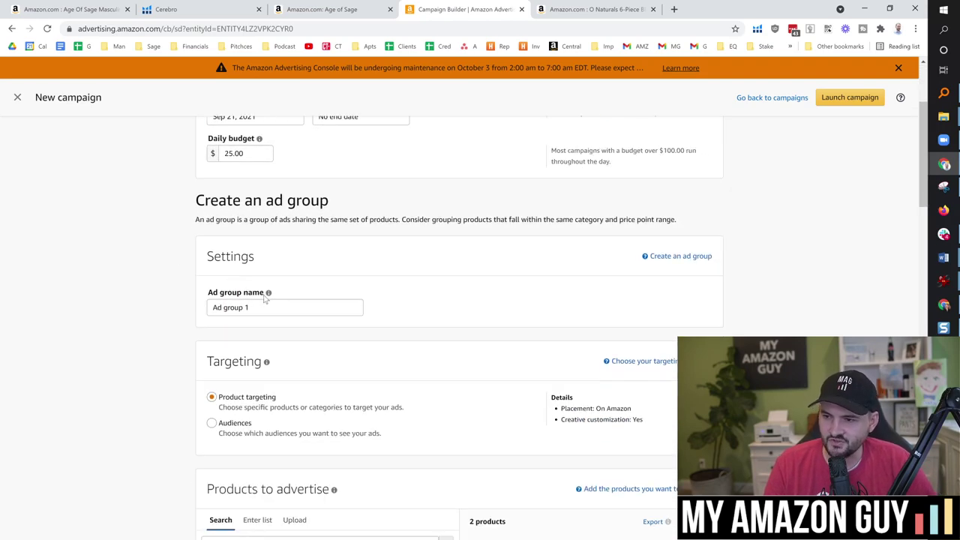
pyautogui.tripleClick(265, 301)
pyautogui.hotkey('ctrl', 'v')
pyautogui.click(385, 278)
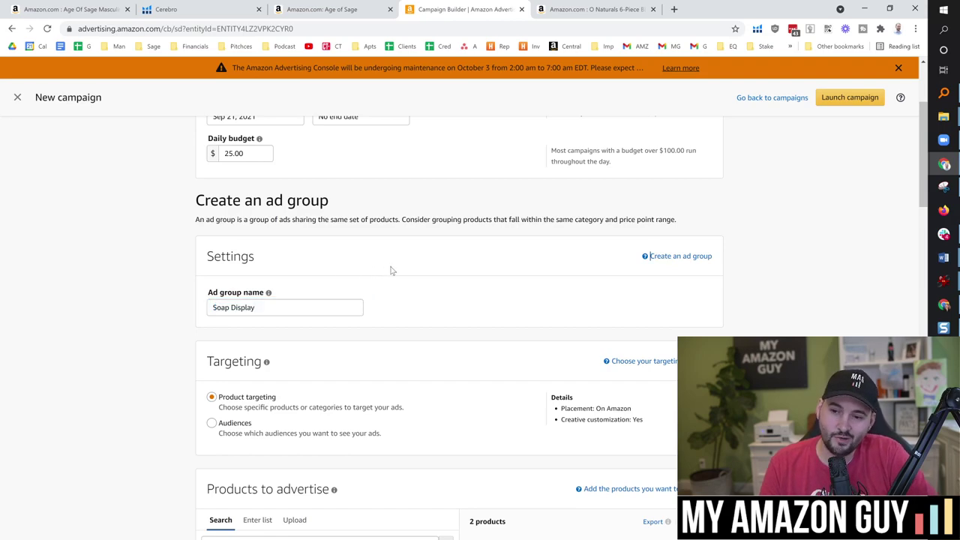
# Step: Set the bid for the Similar to advertised products target to $1.01
pyautogui.scroll(-2, 420, 264)
pyautogui.scroll(-3, 430, 220)
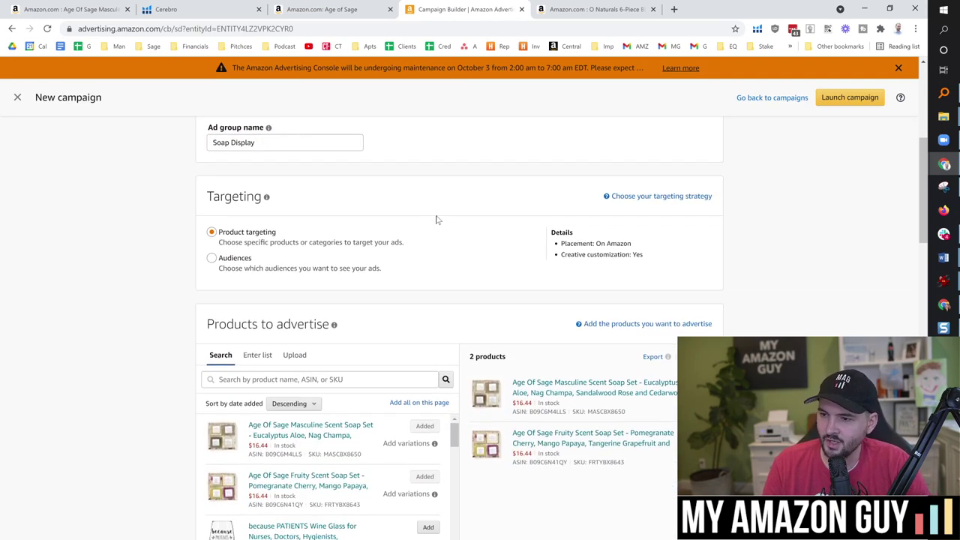
pyautogui.scroll(-8, 466, 223)
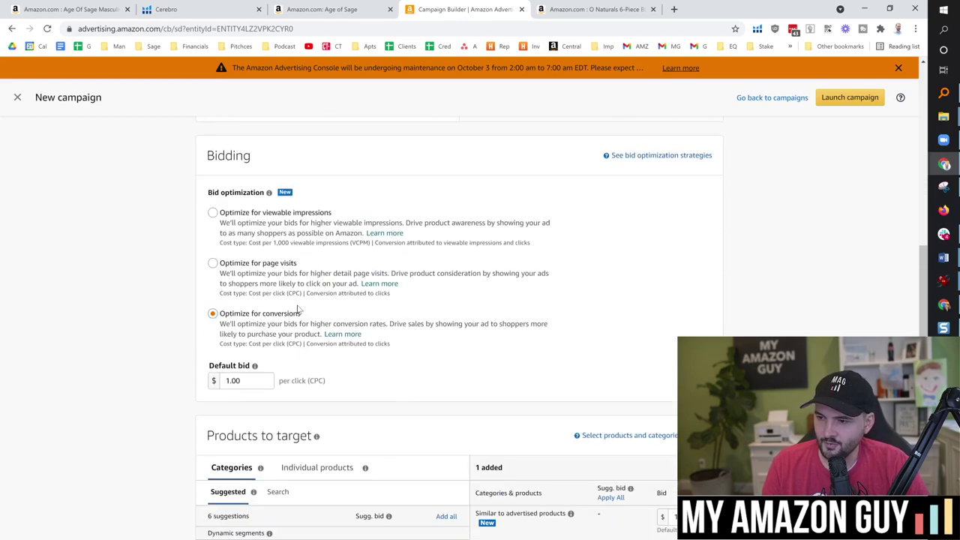
pyautogui.scroll(-4, 446, 306)
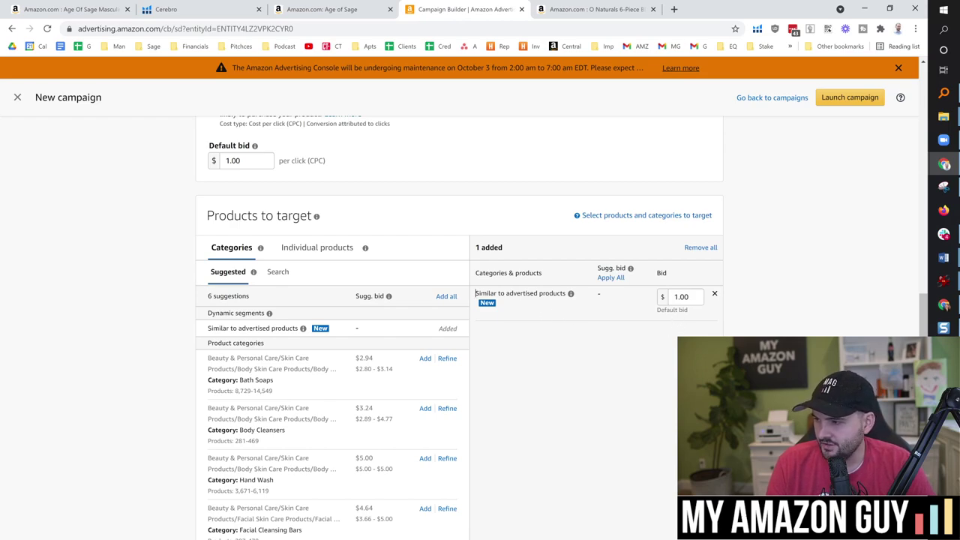
pyautogui.click(683, 297)
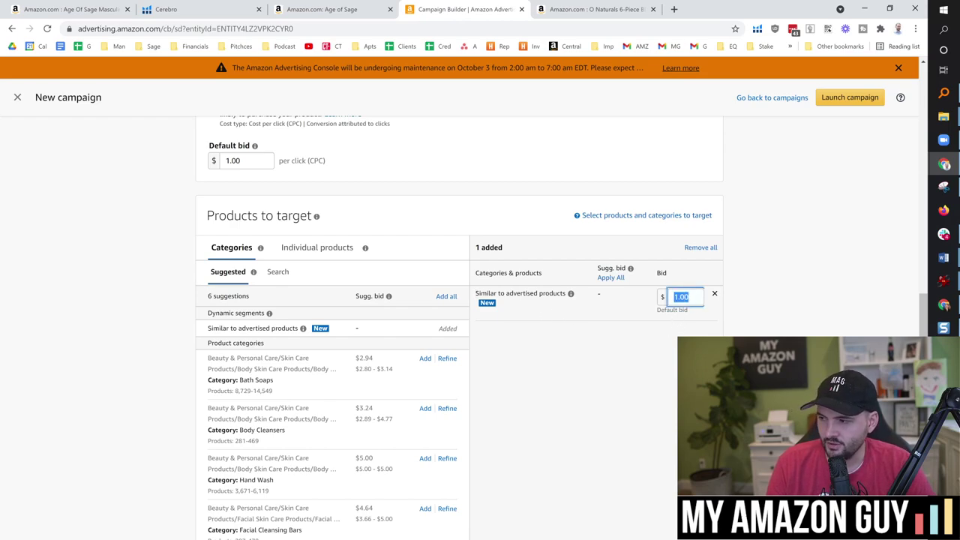
pyautogui.write('1')
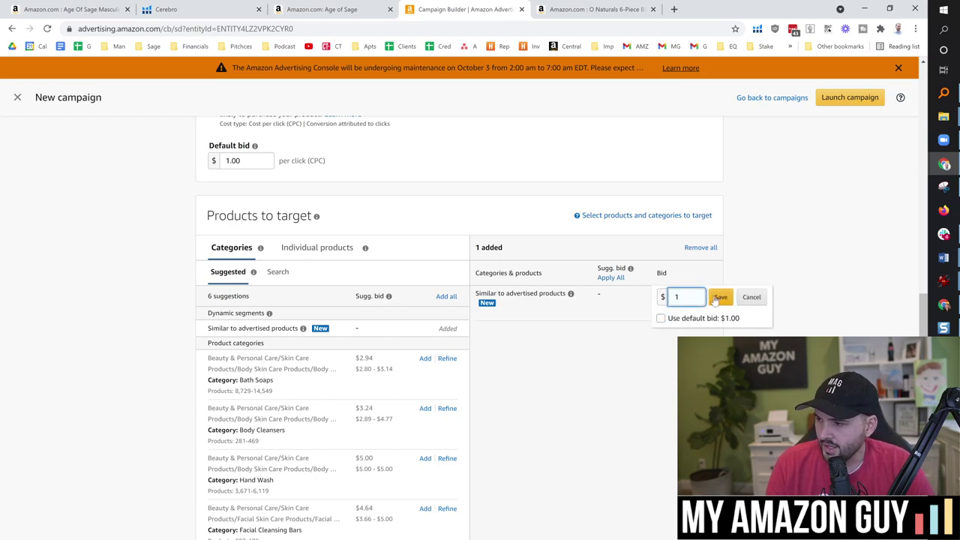
pyautogui.write('.01')
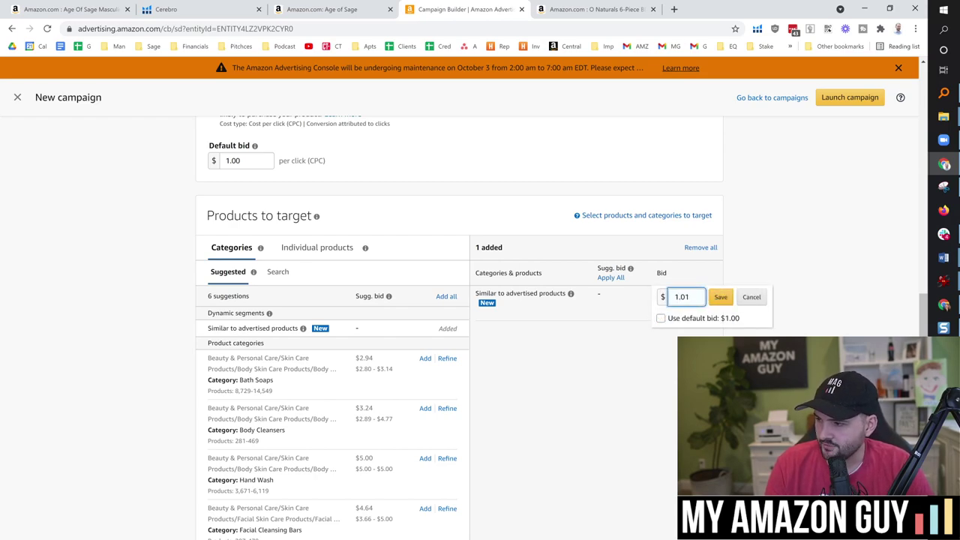
pyautogui.click(720, 297)
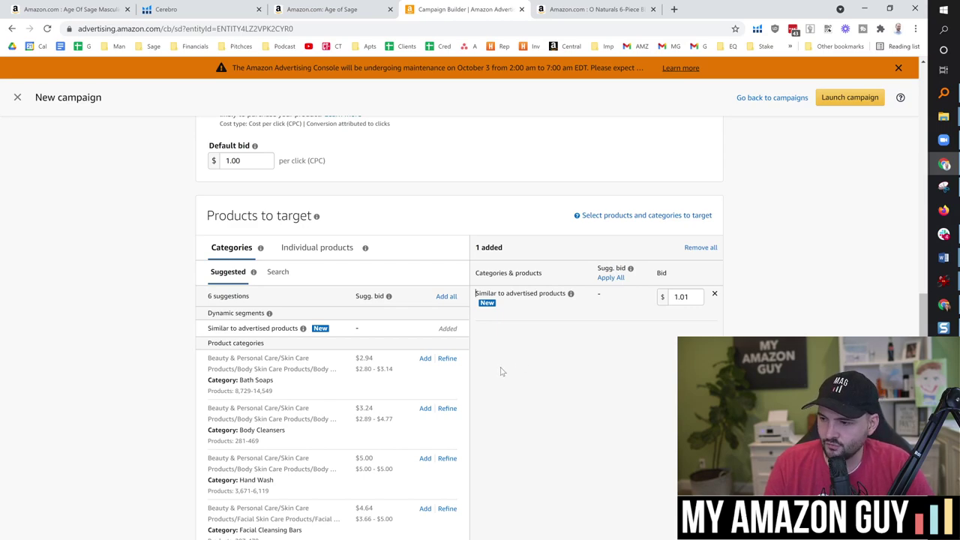
# Step: Add the suggested Bath Soaps category as a target and set its bid to $2.81
pyautogui.scroll(-1, 515, 378)
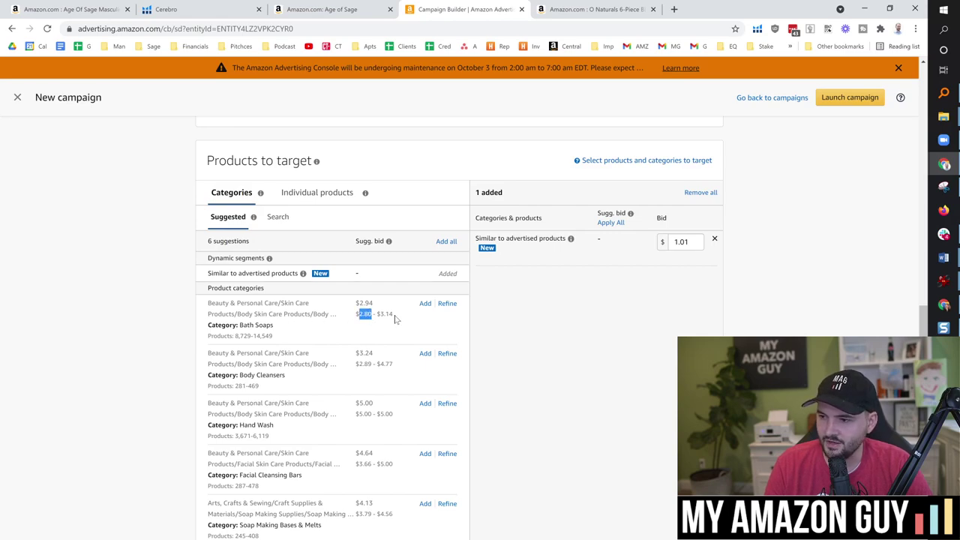
pyautogui.click(425, 307)
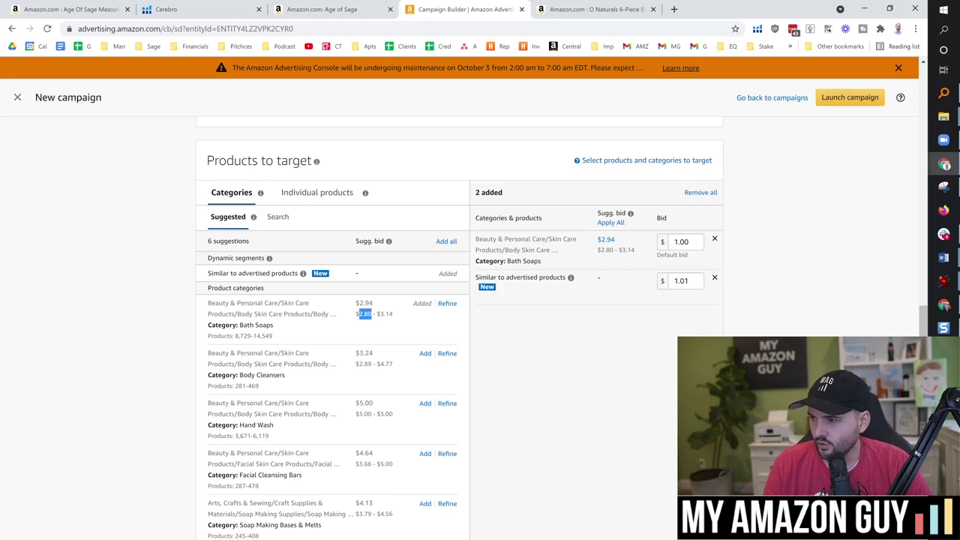
pyautogui.click(682, 242)
pyautogui.write('2.8')
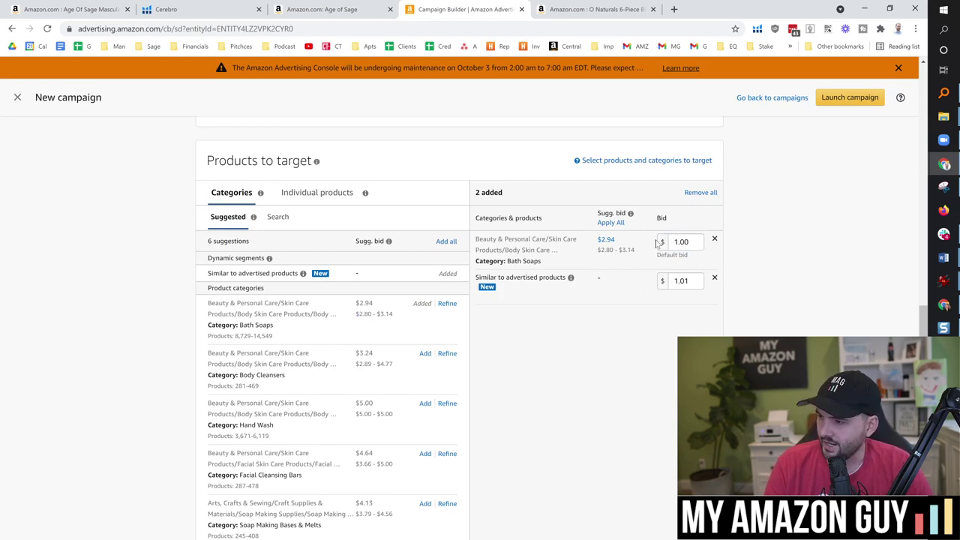
pyautogui.write('1')
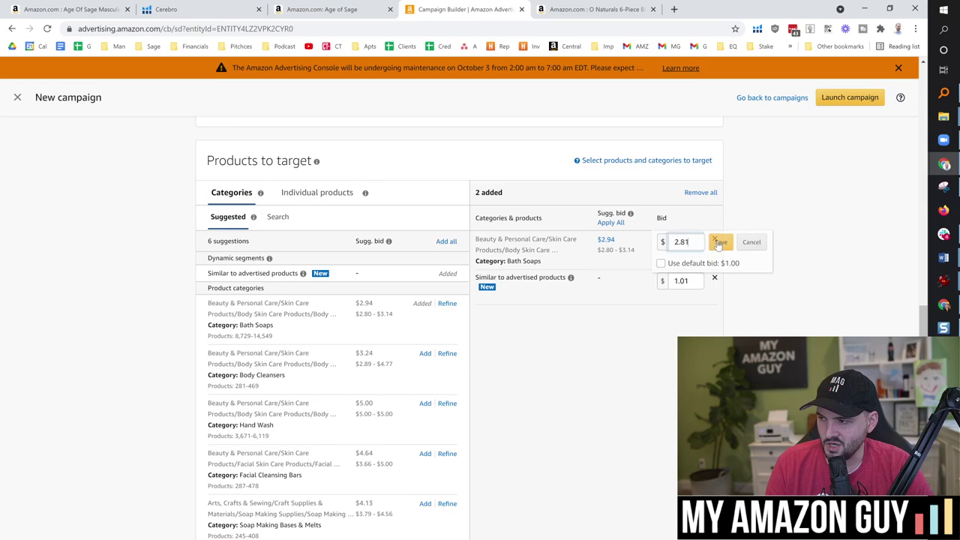
pyautogui.click(721, 242)
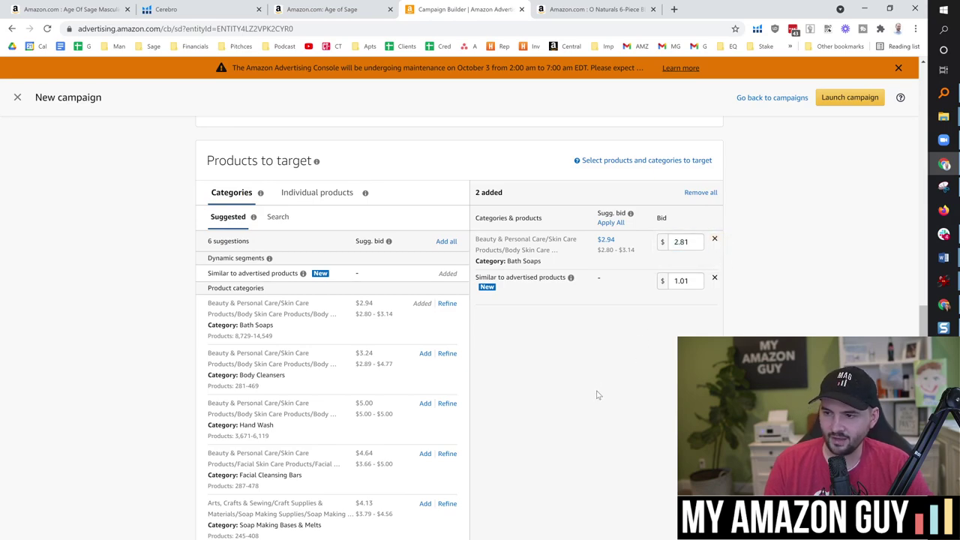
# Step: Review the remaining suggested product categories and their suggested bids, including Soap Making Bases & Melts
pyautogui.scroll(-1, 600, 392)
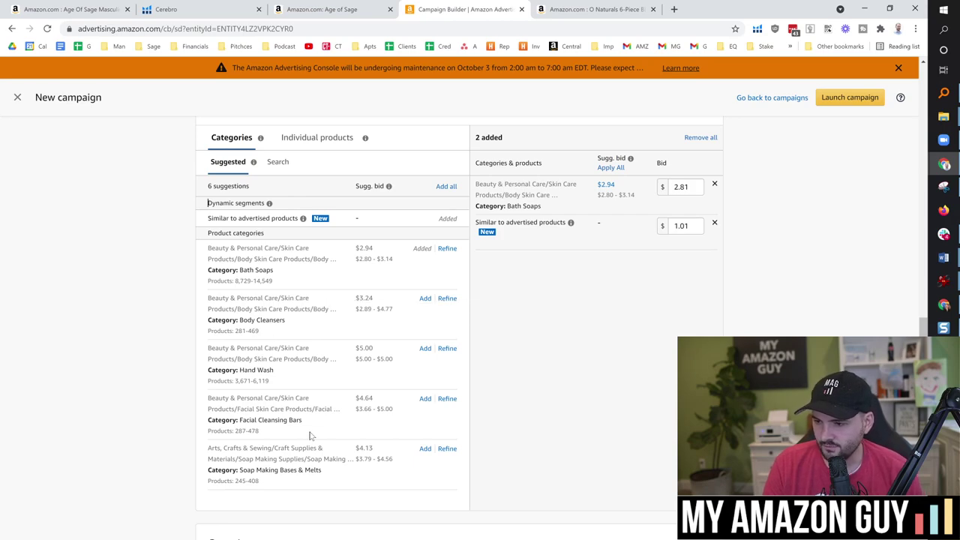
pyautogui.scroll(-2, 310, 435)
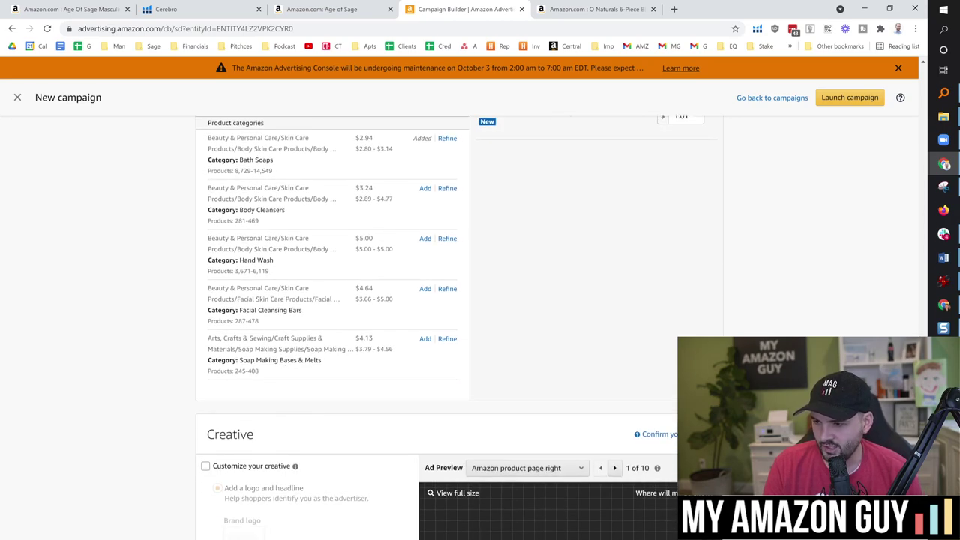
pyautogui.scroll(1, 303, 380)
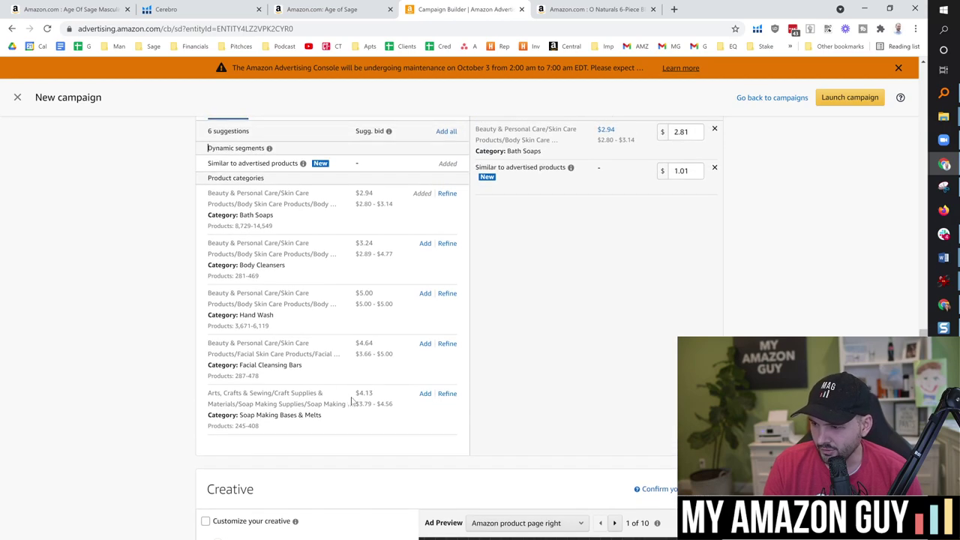
pyautogui.moveTo(357, 389); pyautogui.dragTo(375, 403)
pyautogui.scroll(1, 357, 389)
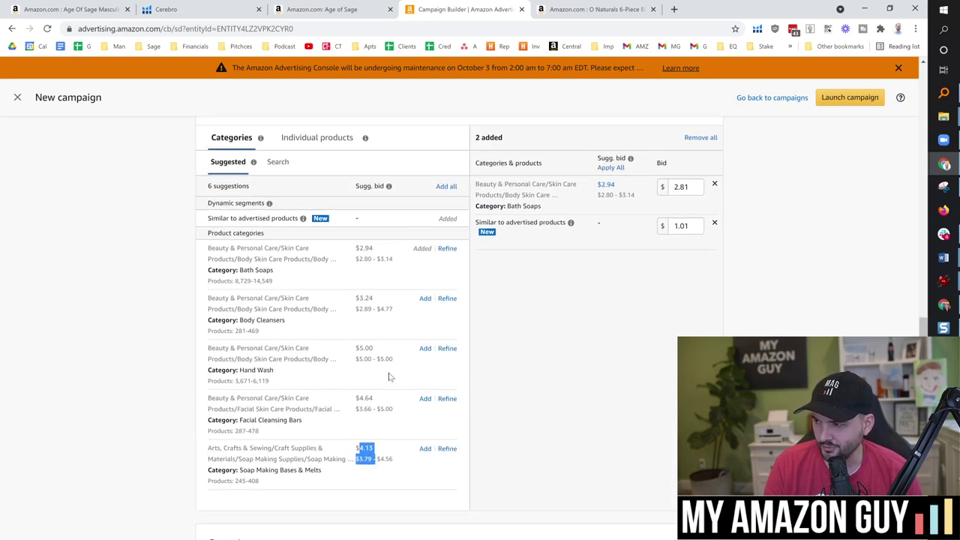
pyautogui.scroll(2, 337, 398)
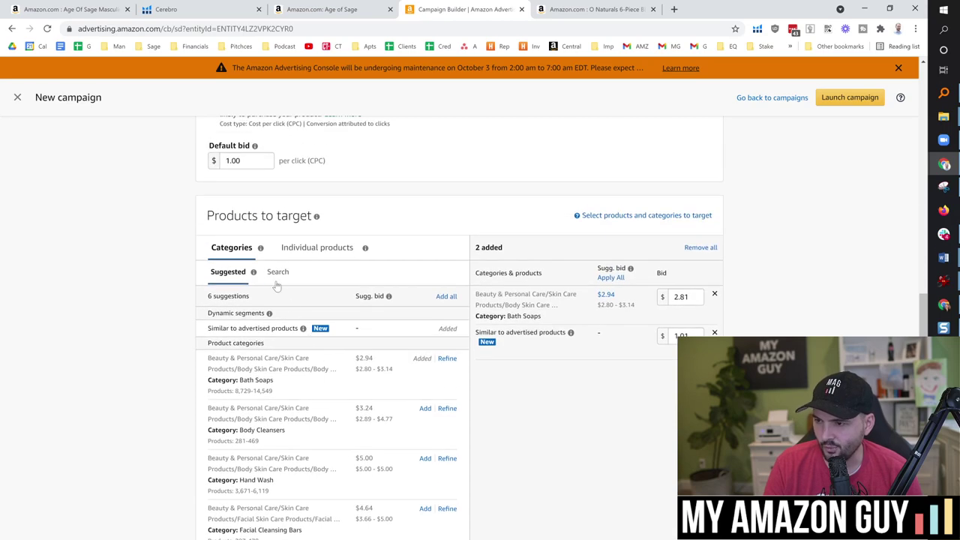
# Step: Search the targeting categories for artisan and look through the matches for one relevant to the soap set
pyautogui.click(275, 278)
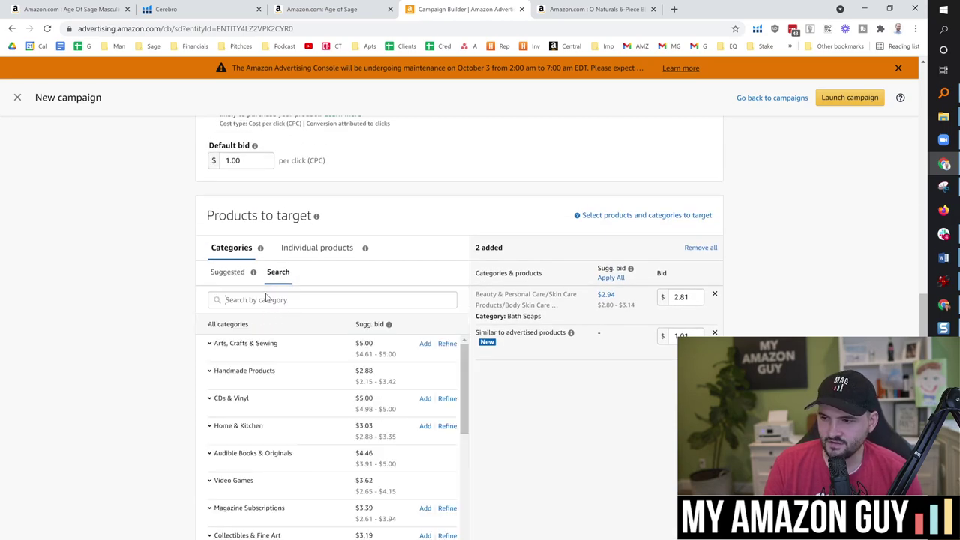
pyautogui.click(226, 299)
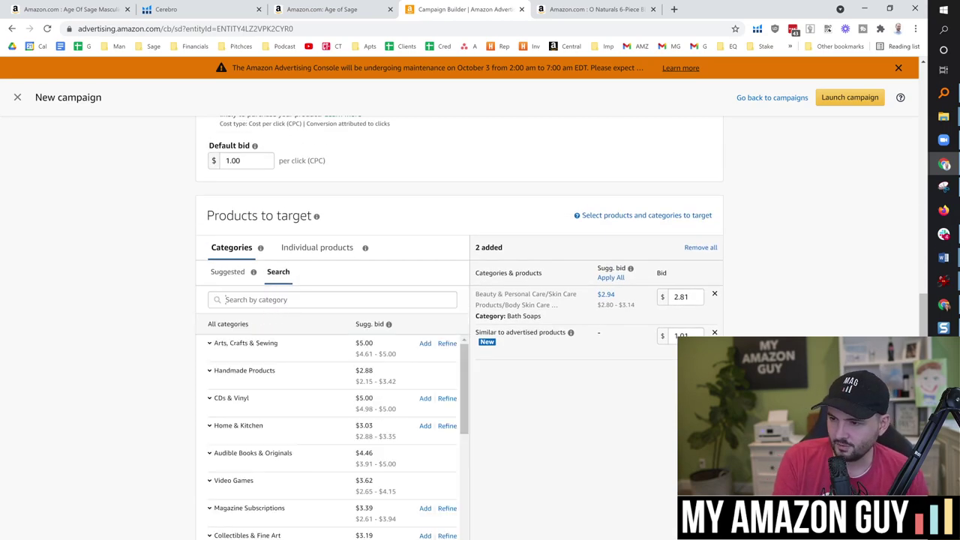
pyautogui.click(246, 302)
pyautogui.write('ar')
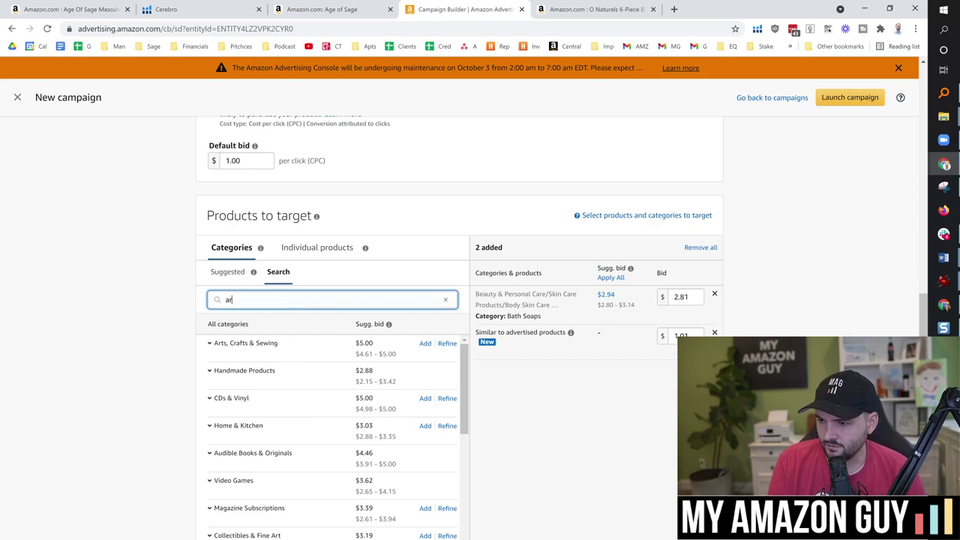
pyautogui.write('tisan')
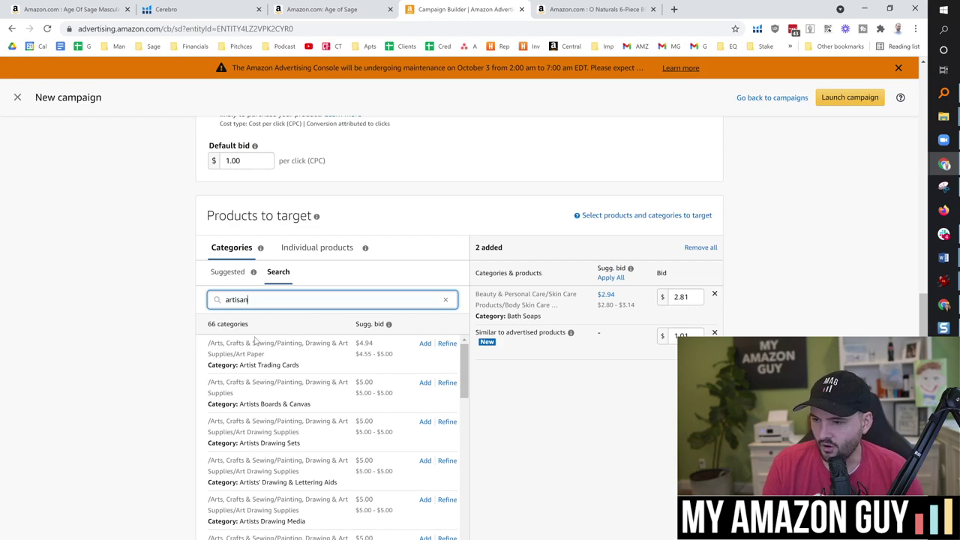
pyautogui.scroll(-2, 135, 338)
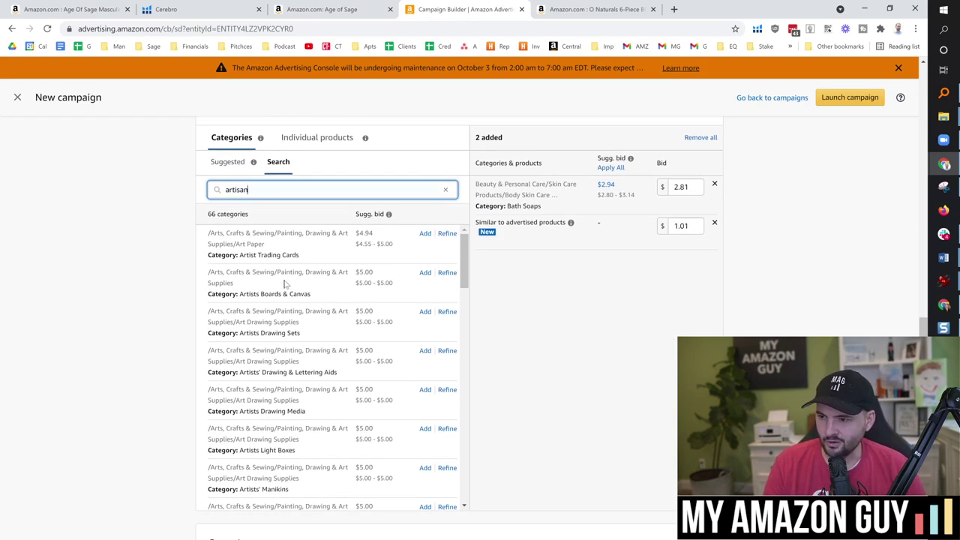
pyautogui.moveTo(272, 294); pyautogui.dragTo(302, 294)
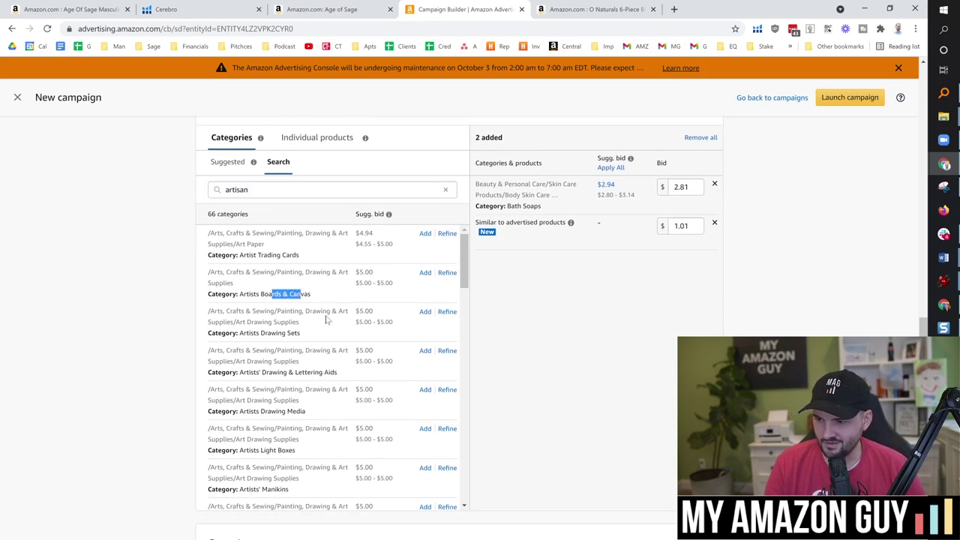
pyautogui.scroll(-4, 334, 323)
pyautogui.scroll(-1, 345, 312)
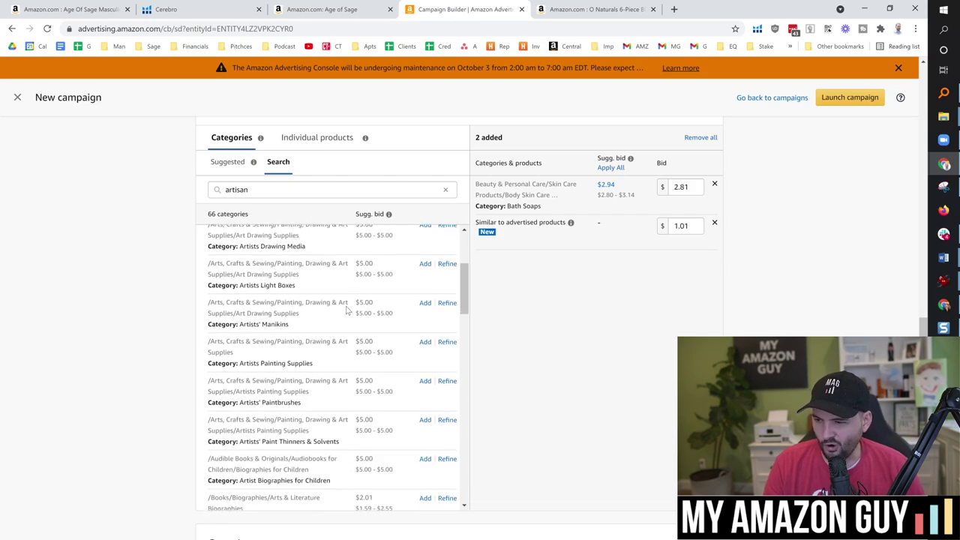
pyautogui.scroll(-3, 349, 283)
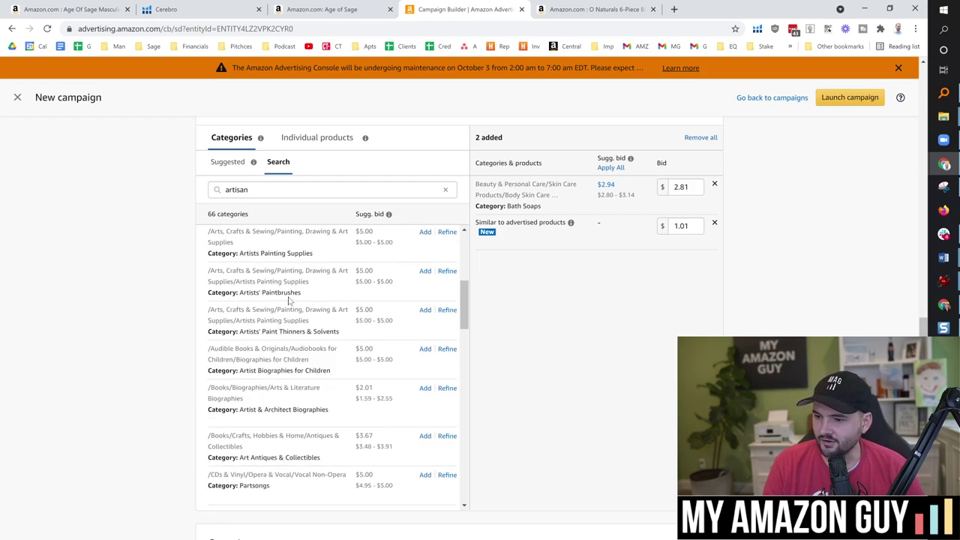
pyautogui.scroll(-7, 290, 300)
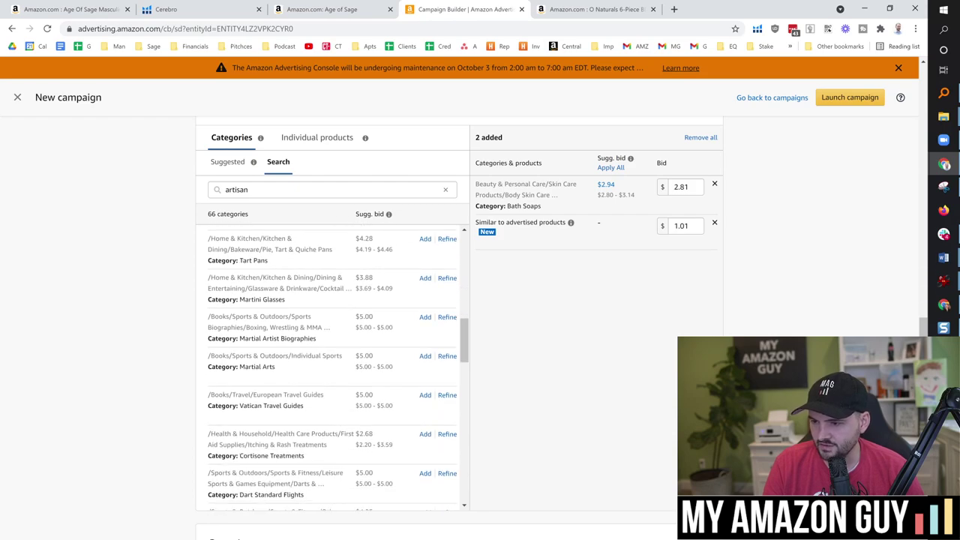
pyautogui.scroll(-3, 314, 293)
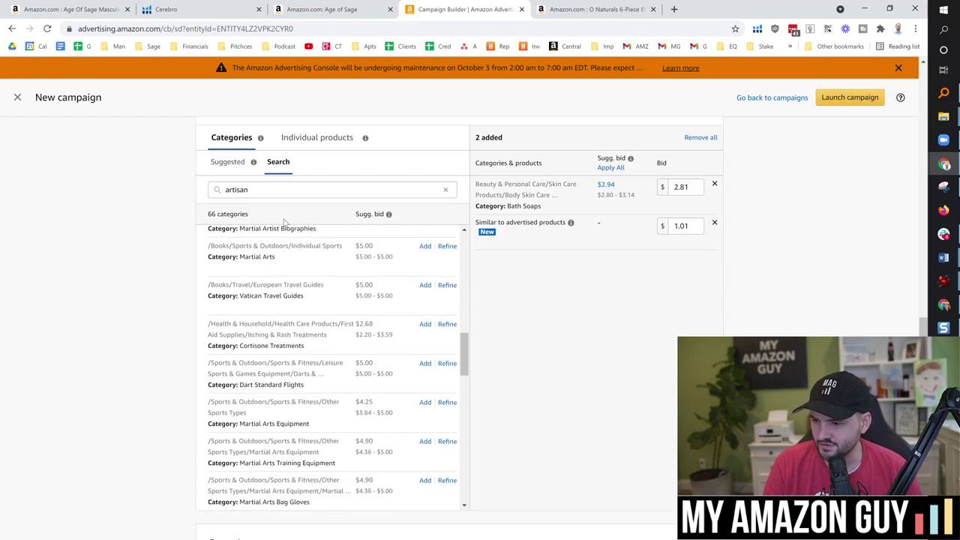
# Step: Search the targeting categories for handmade instead and examine the matching categories
pyautogui.click(294, 192)
pyautogui.hotkey('ctrl', 'a')
pyautogui.press('BackSpace')
pyautogui.write('handmak')
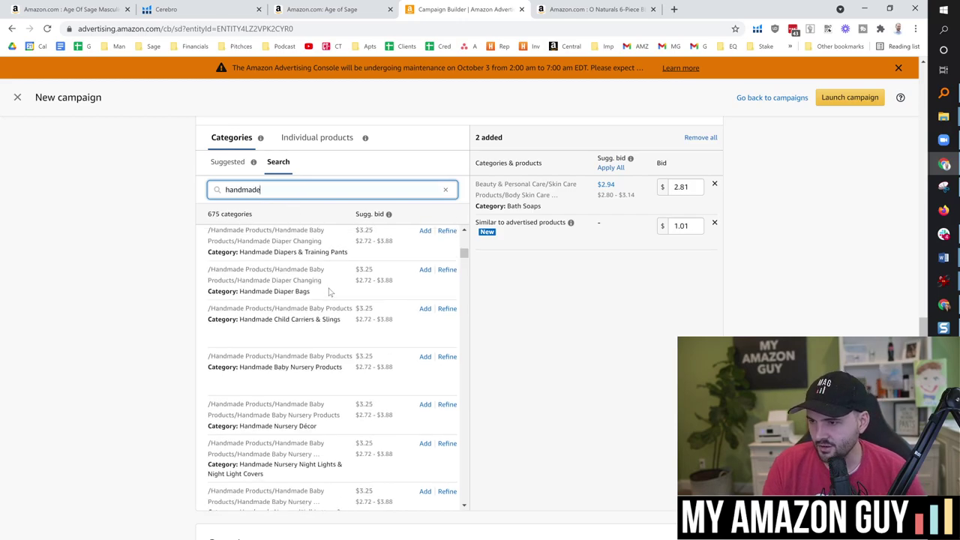
pyautogui.scroll(10, 396, 323)
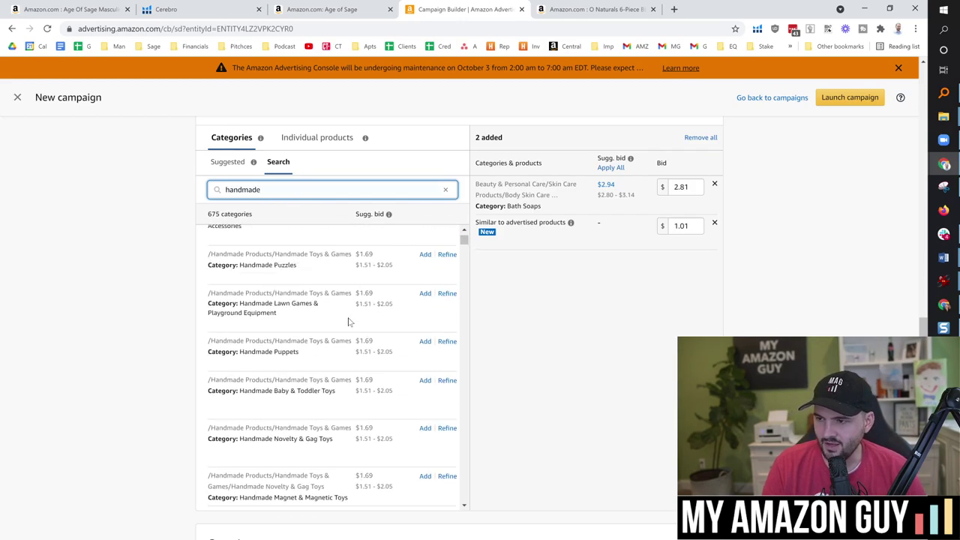
pyautogui.scroll(-2, 150, 339)
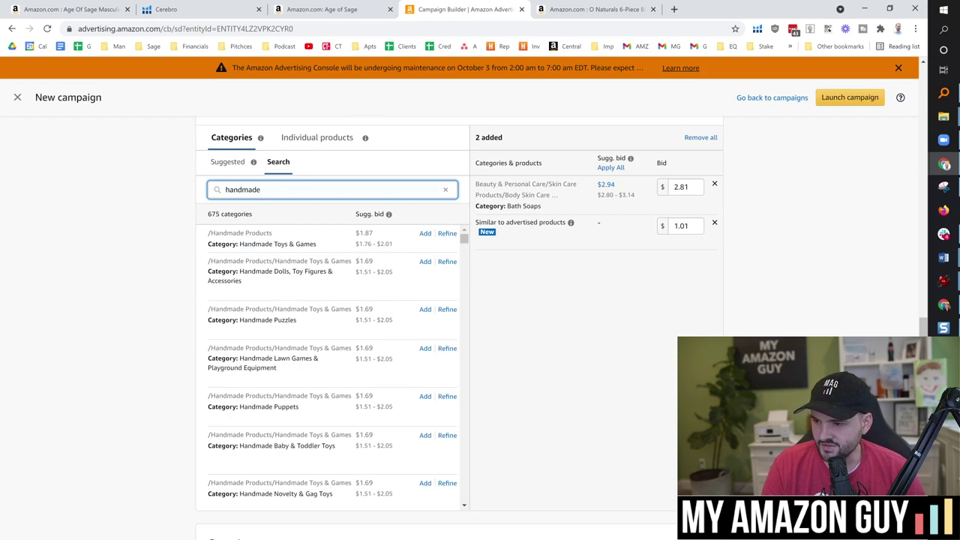
pyautogui.scroll(-3, 303, 360)
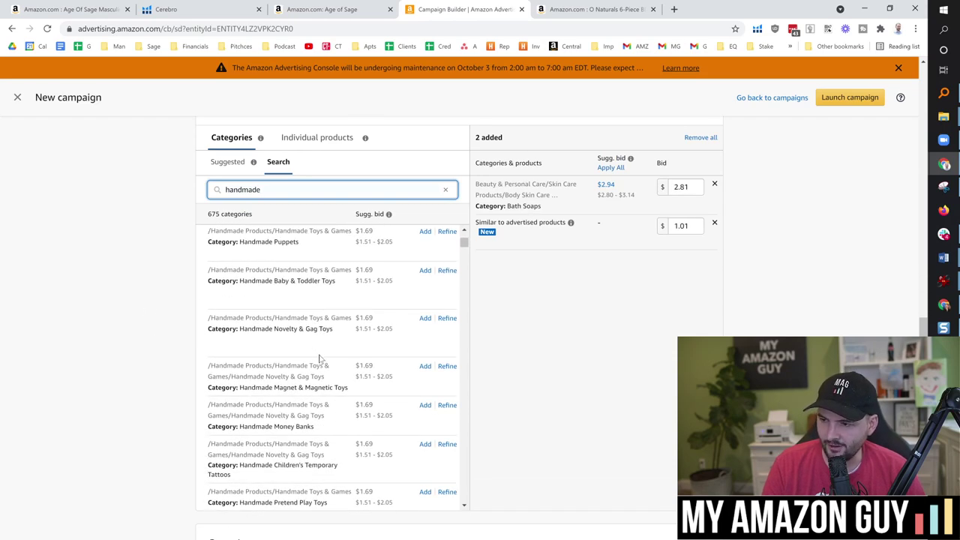
pyautogui.scroll(-1, 319, 359)
pyautogui.scroll(-4, 333, 393)
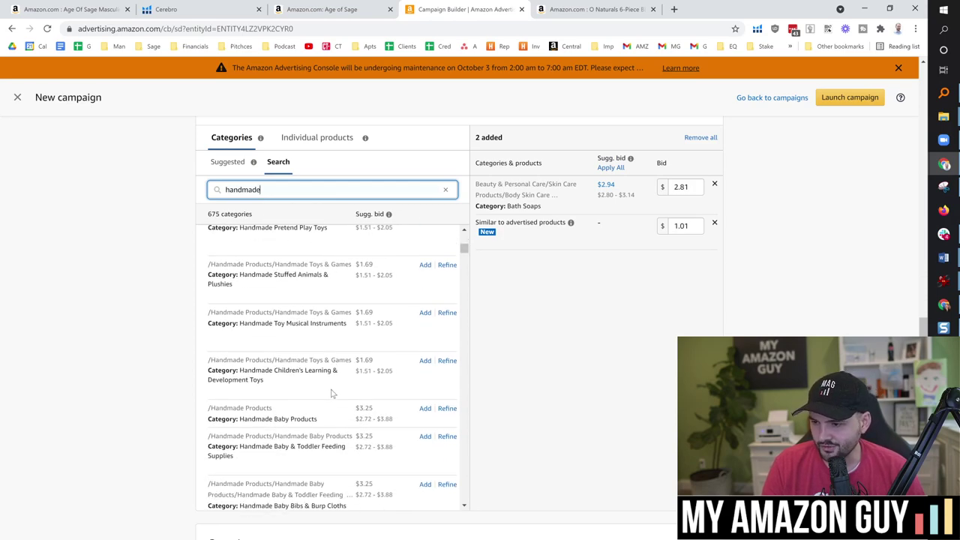
pyautogui.scroll(-3, 332, 393)
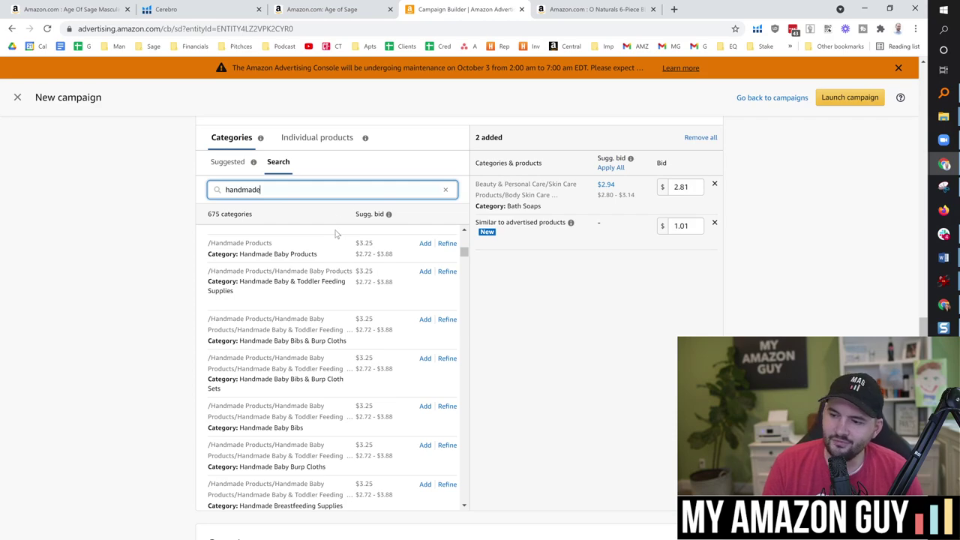
# Step: Search the targeting categories for gift and view the results from the beginning of the list
pyautogui.doubleClick(255, 189)
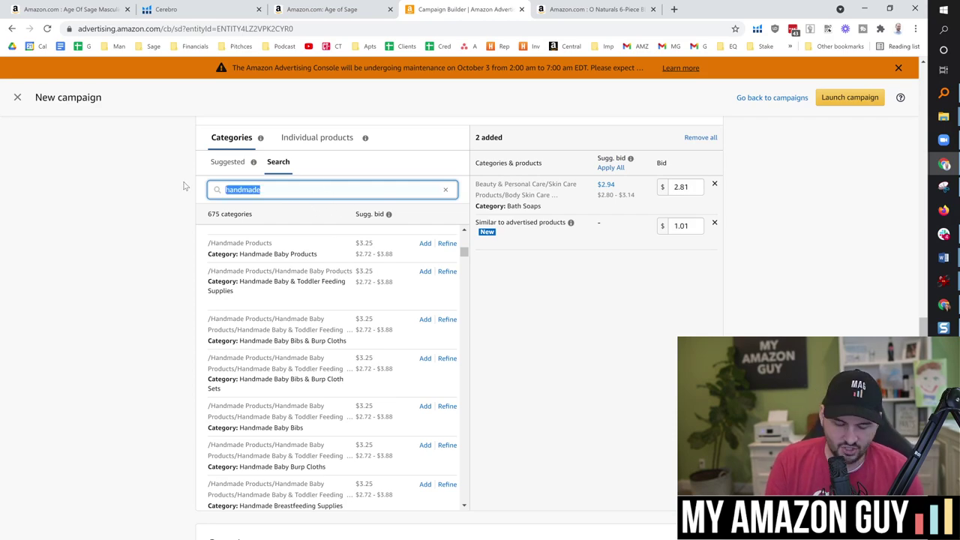
pyautogui.write('gift')
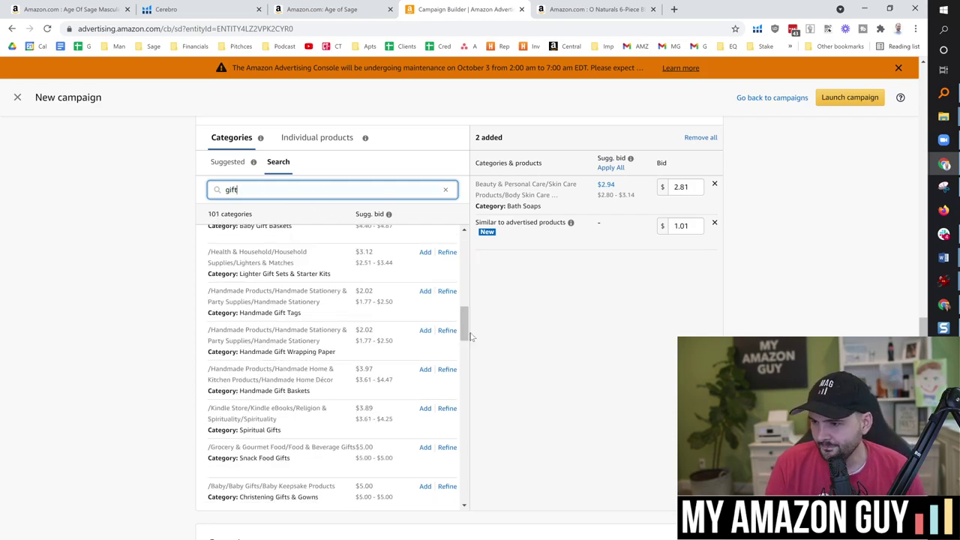
pyautogui.moveTo(465, 331); pyautogui.dragTo(483, 227)
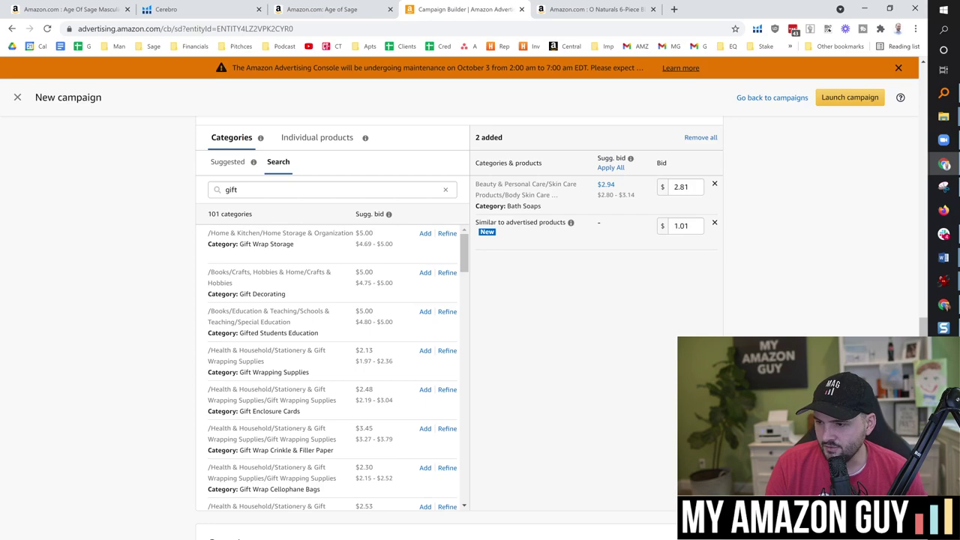
# Step: Find the word box on the page, check the gift category results, and compare them with the added Bath Soaps target
pyautogui.hotkey('ctrl', 'f')
pyautogui.write('box')
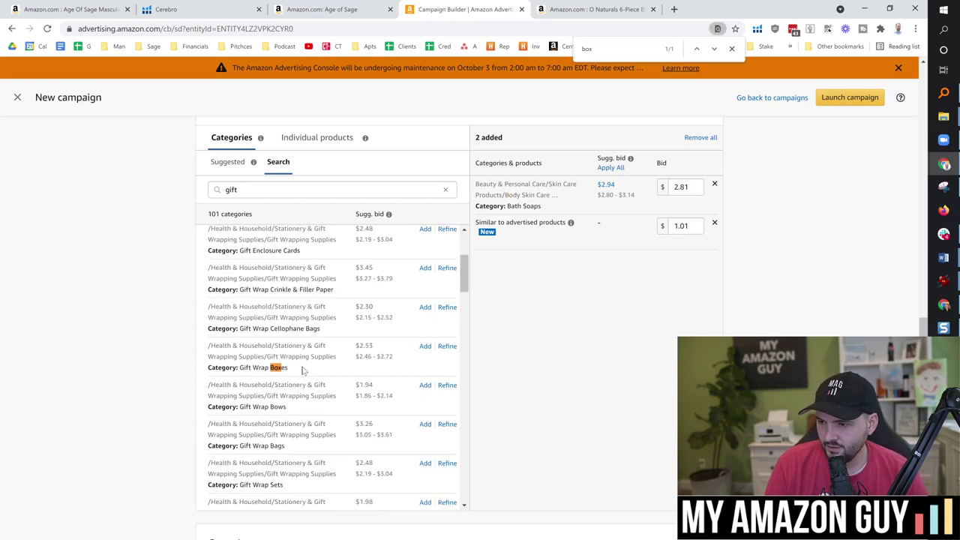
pyautogui.moveTo(219, 346); pyautogui.dragTo(324, 357)
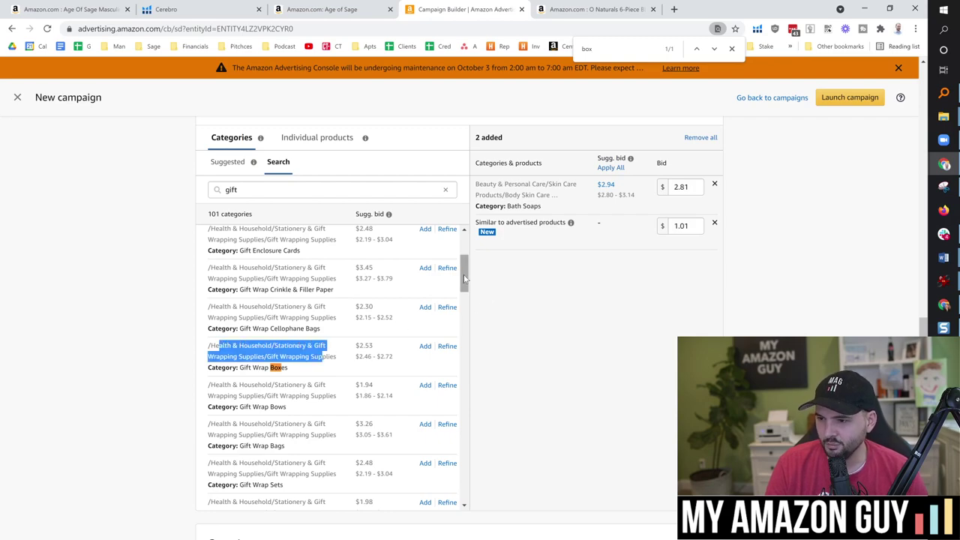
pyautogui.moveTo(467, 282); pyautogui.dragTo(468, 331)
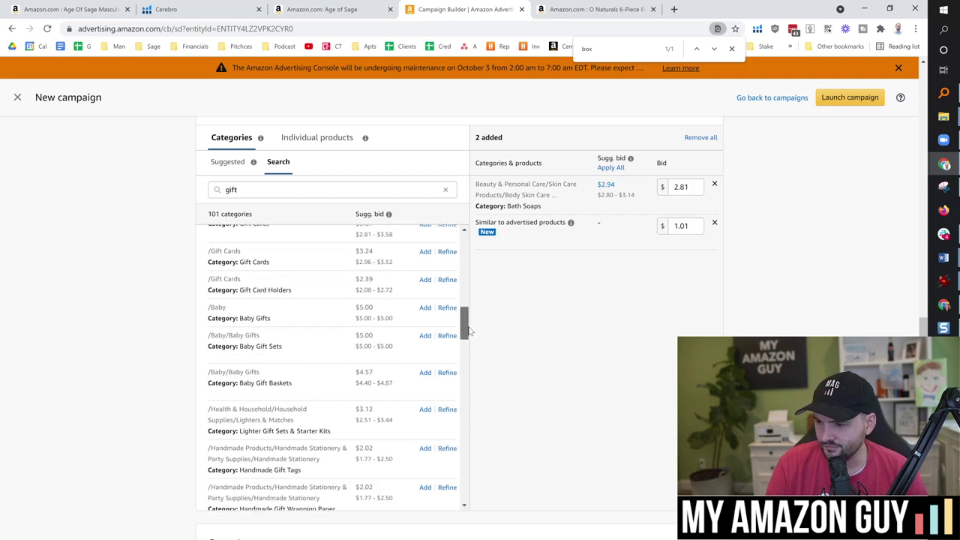
pyautogui.moveTo(472, 331); pyautogui.dragTo(491, 257)
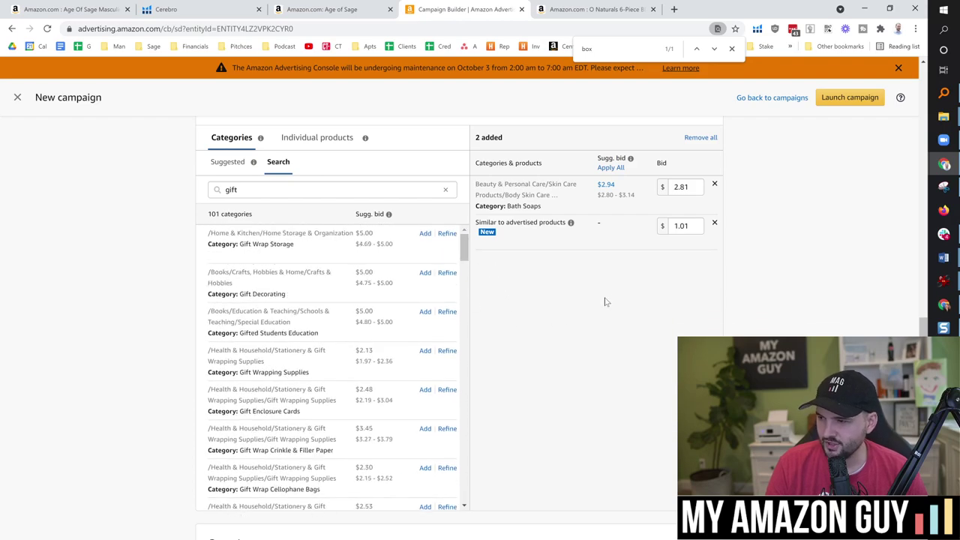
pyautogui.moveTo(550, 210); pyautogui.dragTo(508, 211)
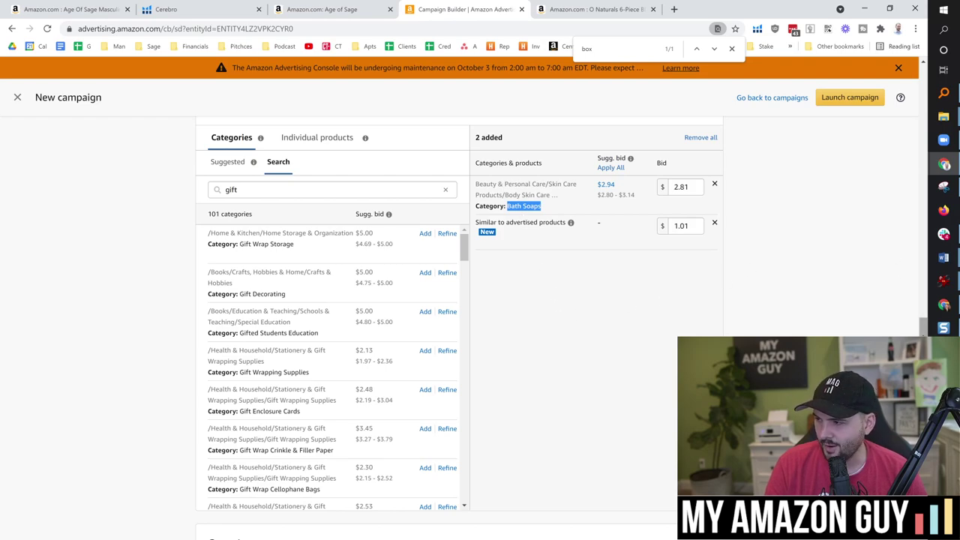
# Step: Turn on creative customization with a logo and headline, and enter "Artisan Soap Handmade" as the headline
pyautogui.scroll(-1, 924, 328)
pyautogui.scroll(-5, 925, 330)
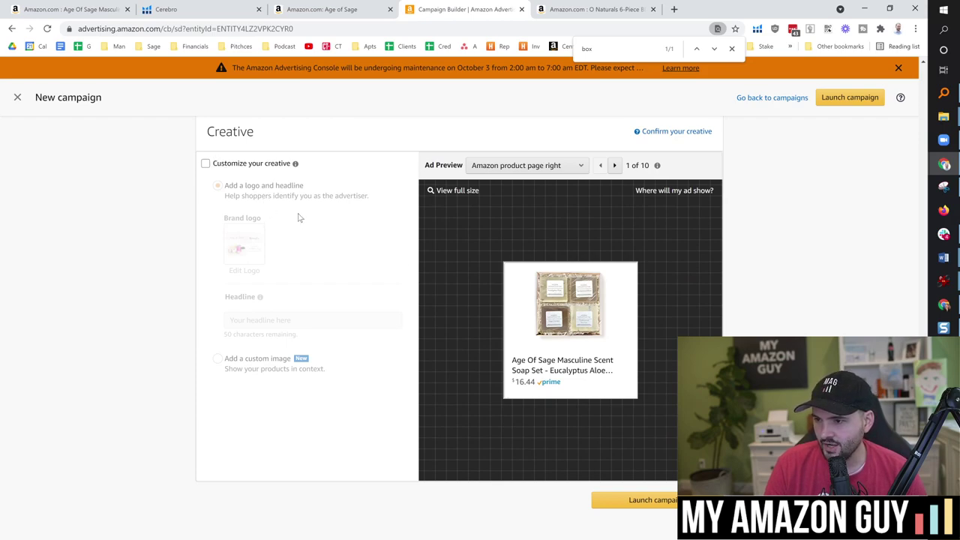
pyautogui.click(224, 168)
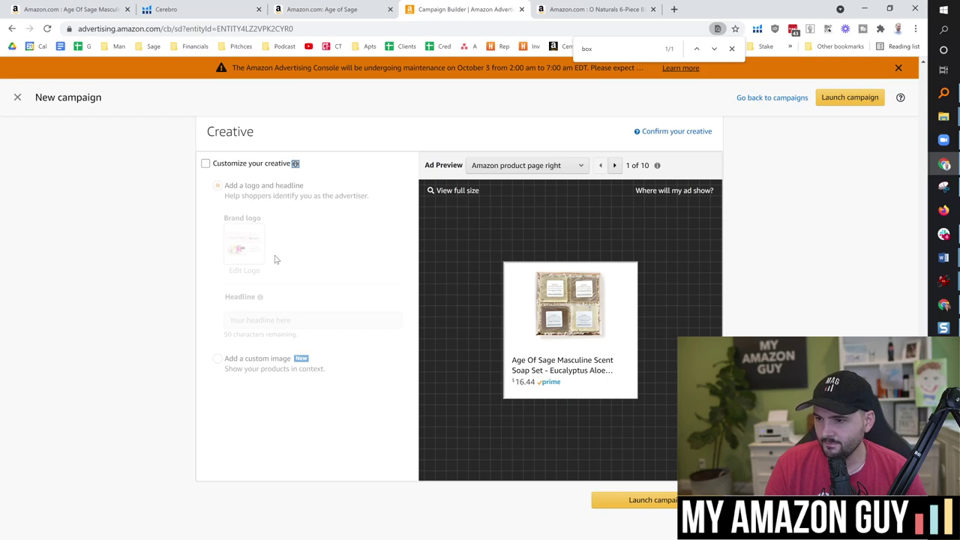
pyautogui.click(205, 163)
pyautogui.click(290, 319)
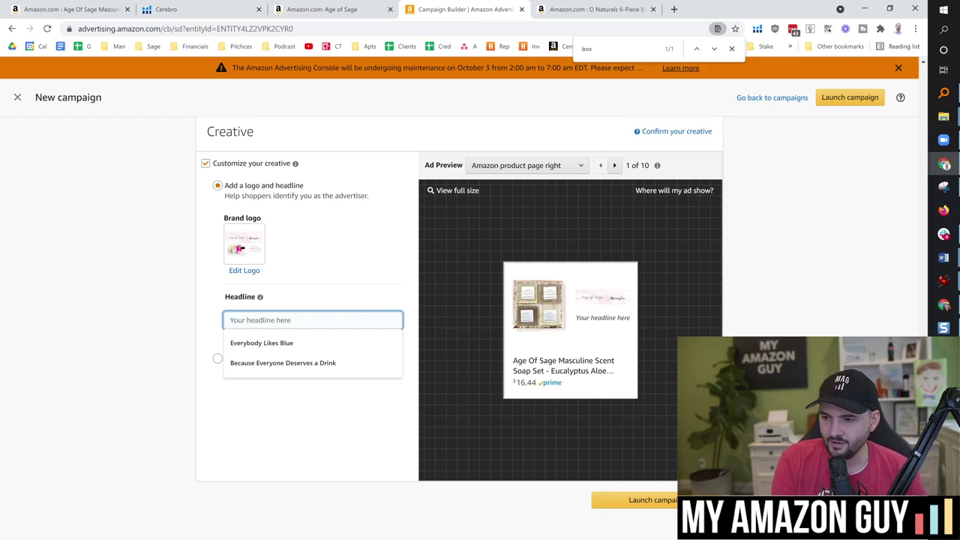
pyautogui.write('Artisan Soap ')
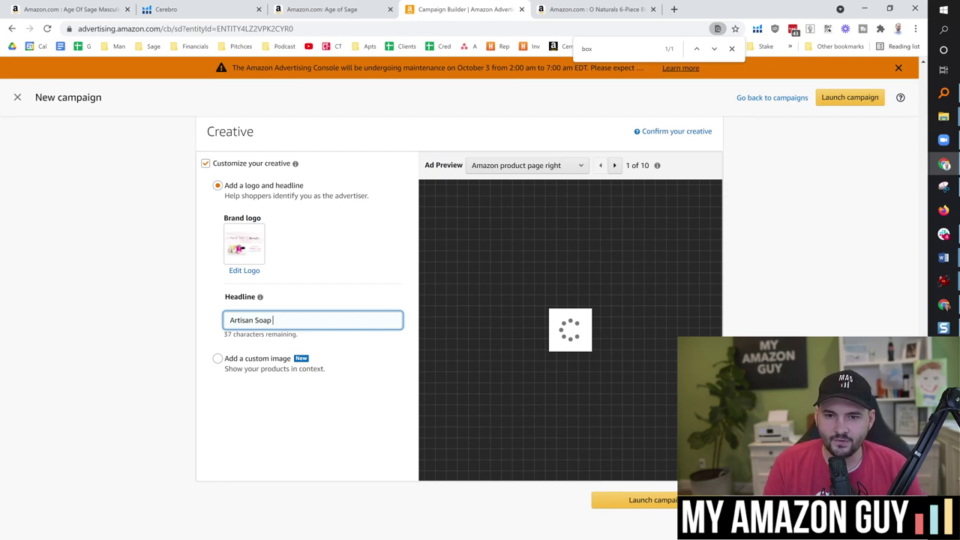
pyautogui.write('HnadMade')
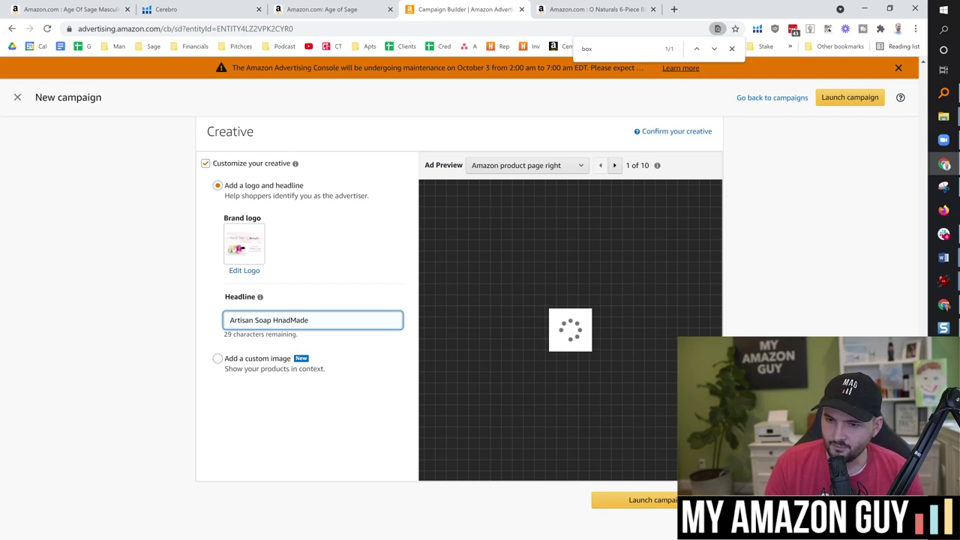
pyautogui.hotkey('ctrl', 'shift', 'Left')
pyautogui.write('Hand')
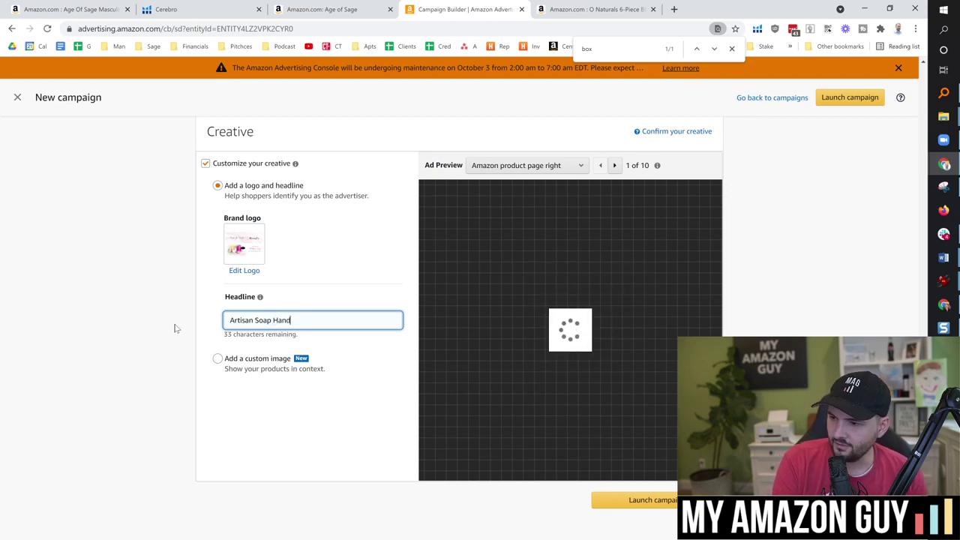
pyautogui.write('m')
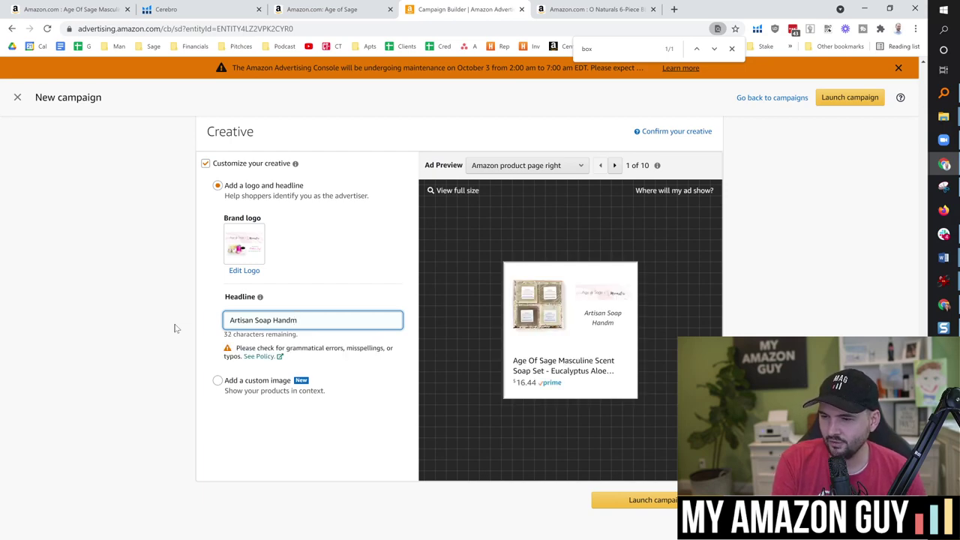
pyautogui.write('ade')
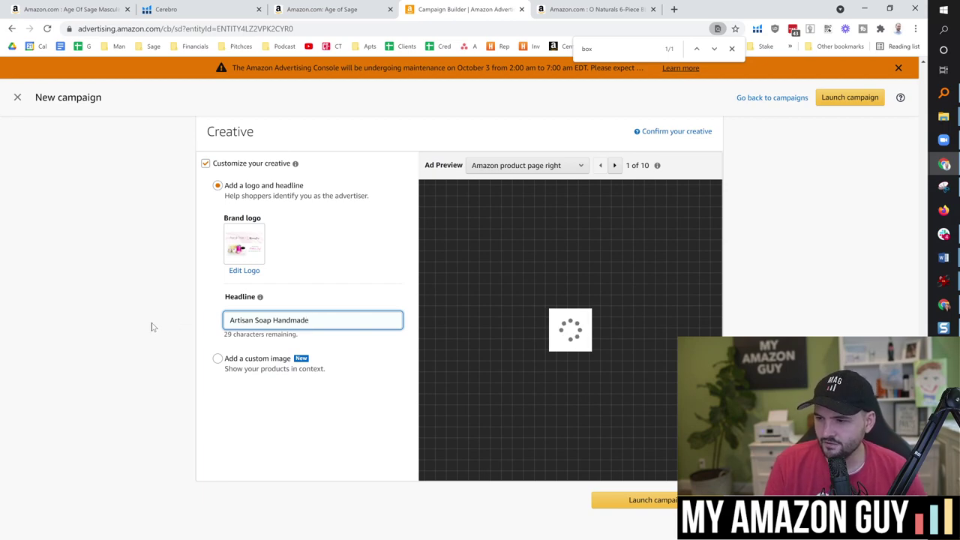
# Step: Extend the headline to "Artisan Soap Handmade for Him & Her" and launch the campaign
pyautogui.write(' for ')
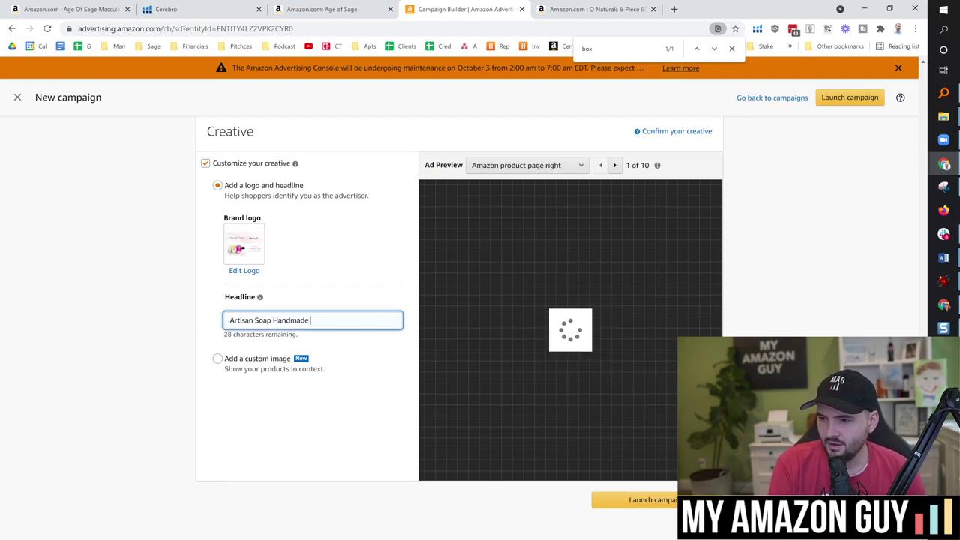
pyautogui.write('Him')
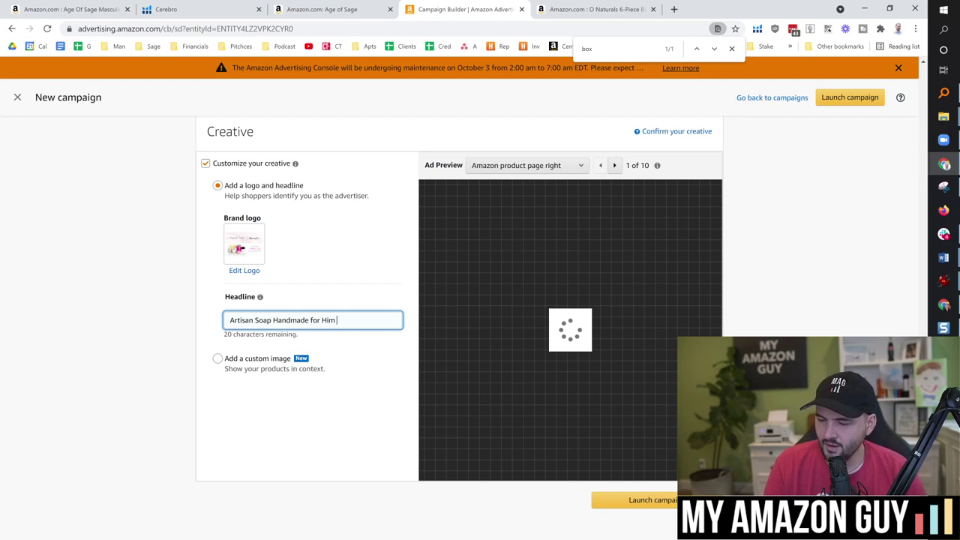
pyautogui.write(' & Her')
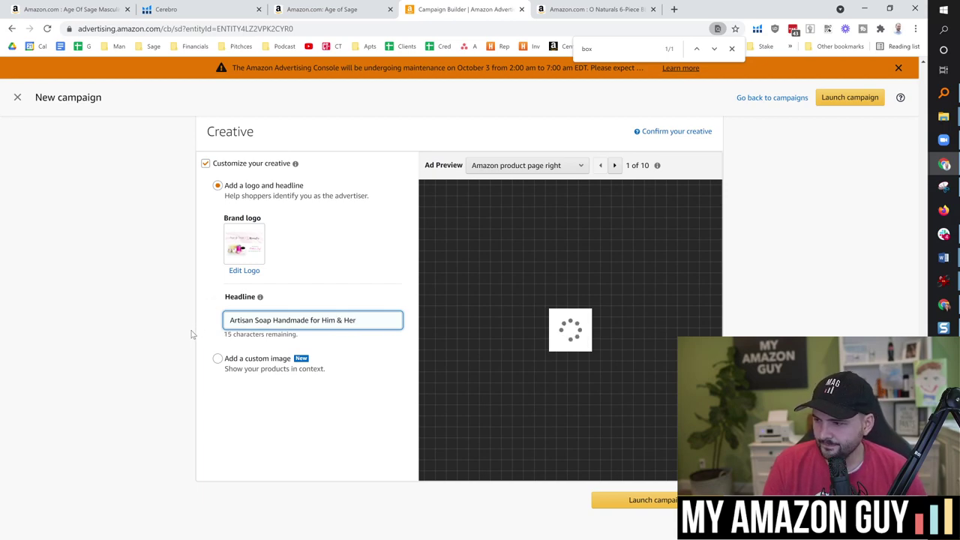
pyautogui.click(163, 340)
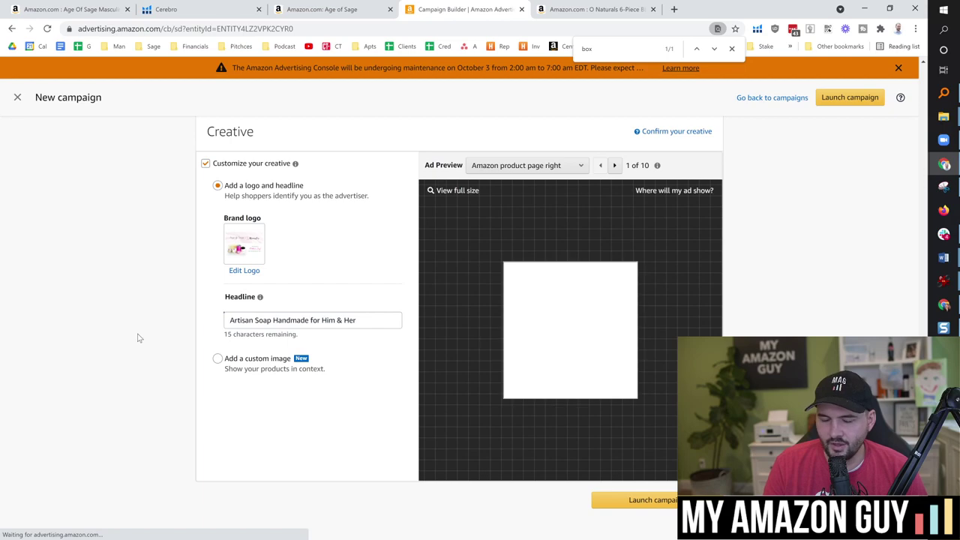
pyautogui.click(670, 501)
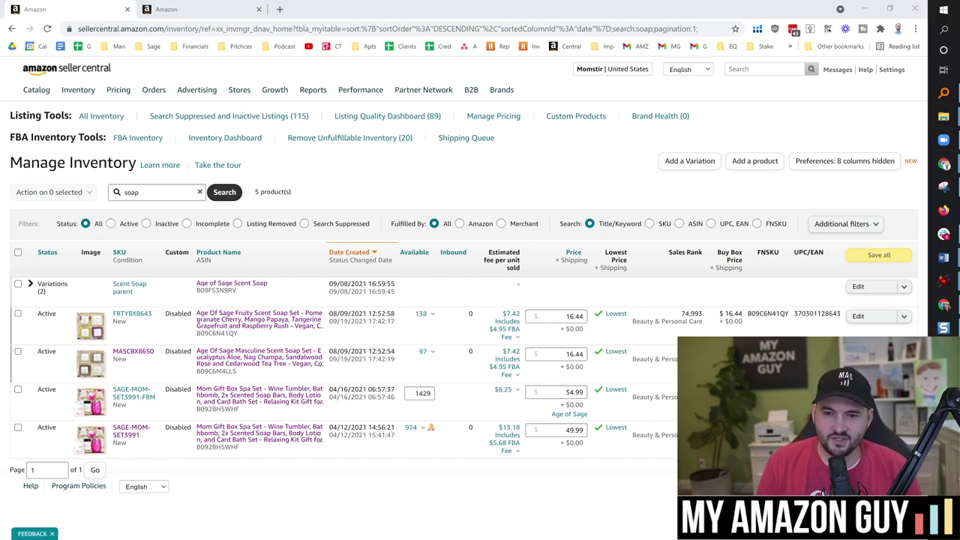
pyautogui.click(383, 165)
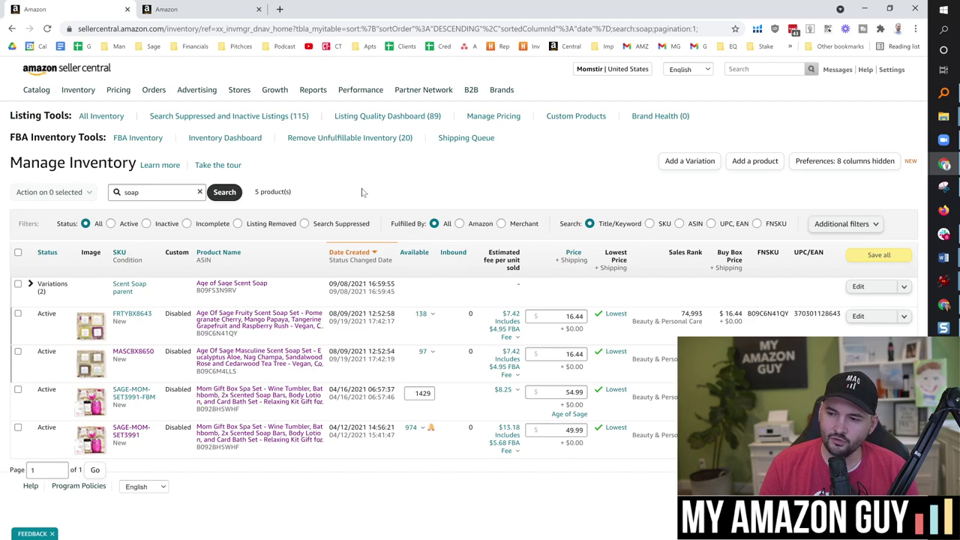
pyautogui.rightClick(354, 170)
pyautogui.click(321, 172)
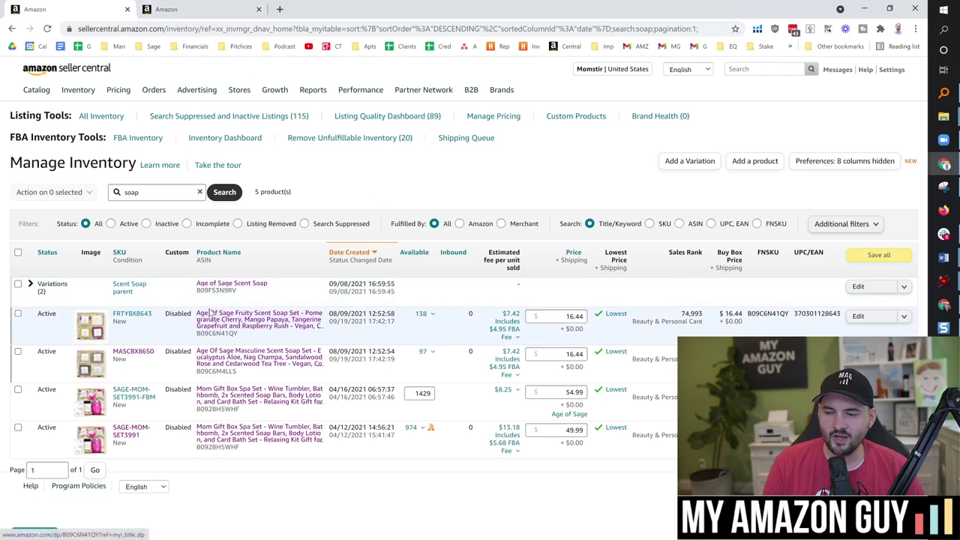
# Step: Open the Age Of Sage Fruity Scent Soap Set listing for editing and change "Of" to lowercase "of" in its product name
pyautogui.click(868, 319)
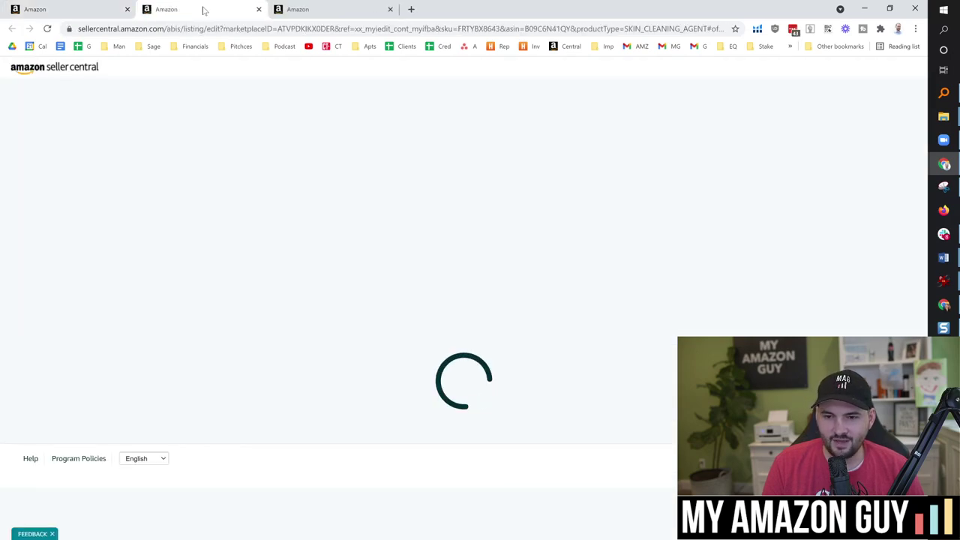
pyautogui.click(286, 220)
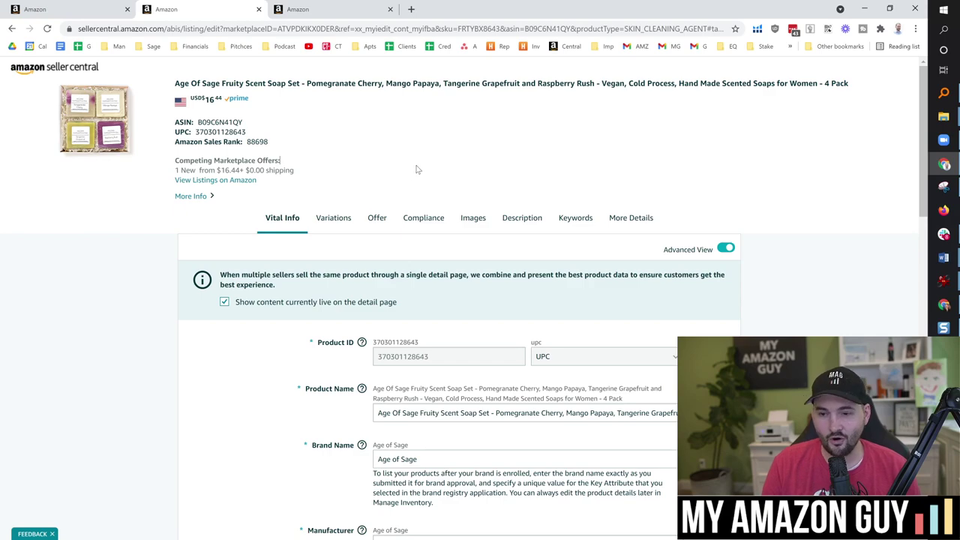
pyautogui.scroll(-1, 503, 255)
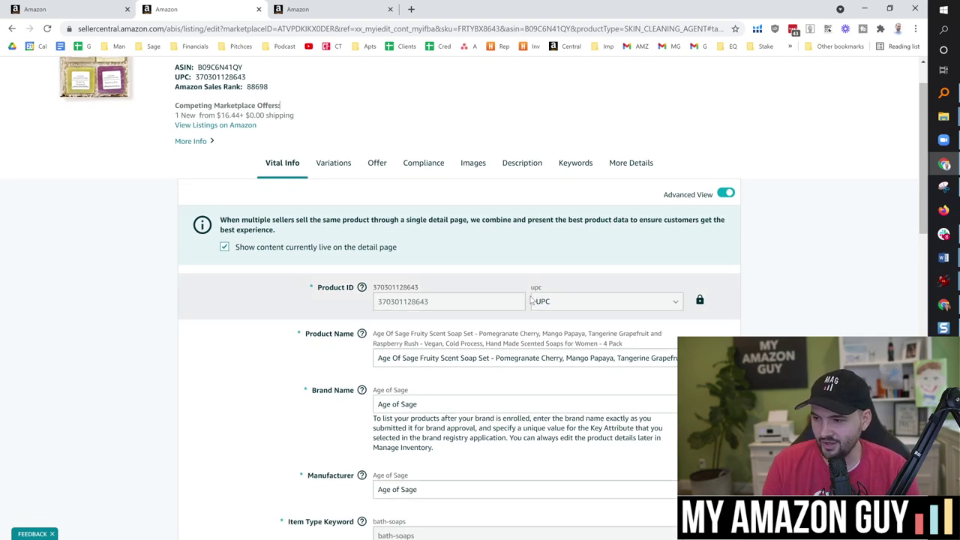
pyautogui.click(398, 358)
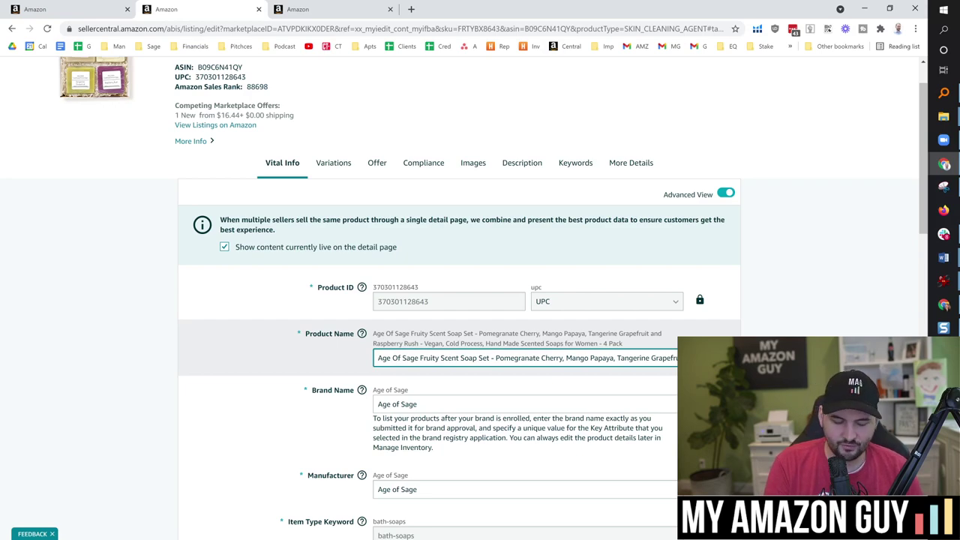
pyautogui.press('Delete')
pyautogui.write('o')
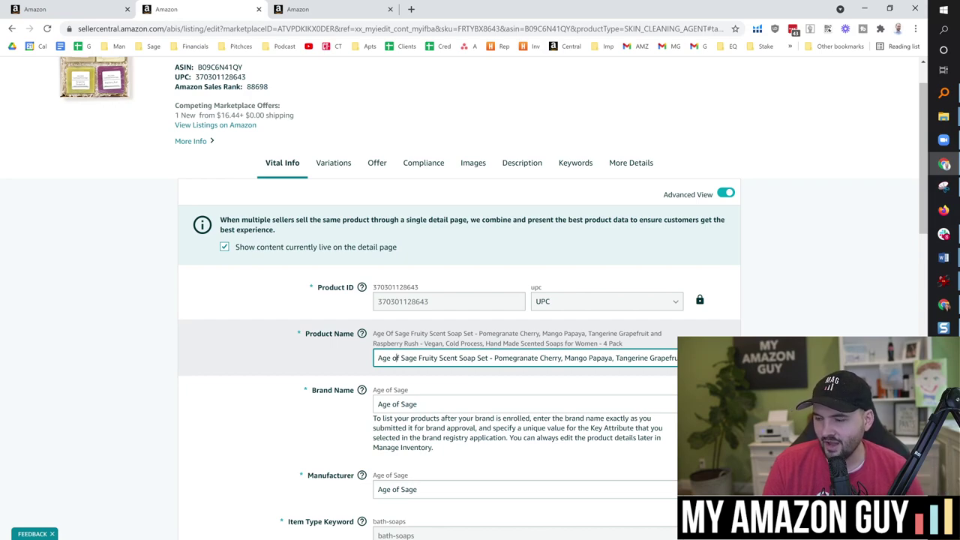
# Step: Remove "Age of Sage" from the start of the product name and insert "Artisan" before "Soap Set"
pyautogui.hotkey('ctrl', 'shift', 'Left')
pyautogui.hotkey('ctrl', 'shift', 'Left')
pyautogui.hotkey('ctrl', 'shift', 'Left')
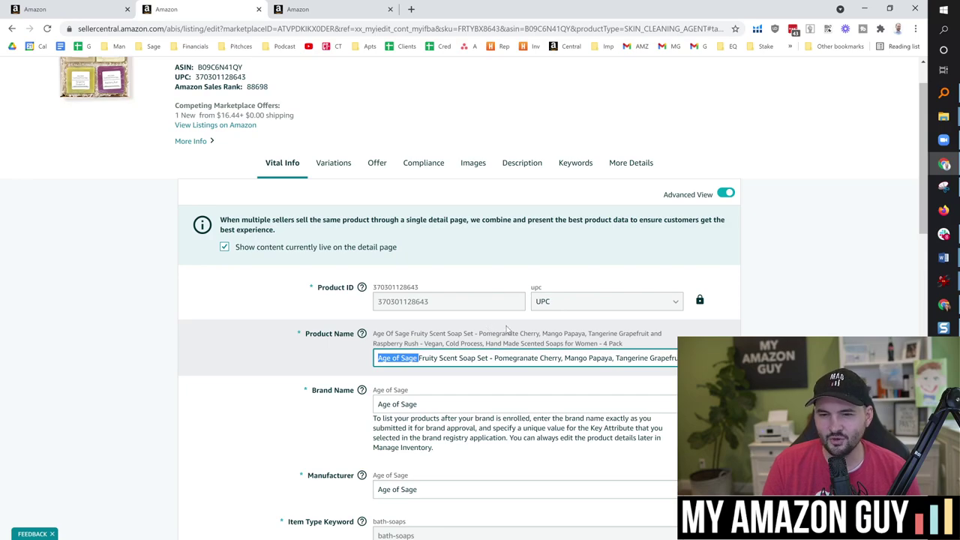
pyautogui.scroll(-2, 559, 332)
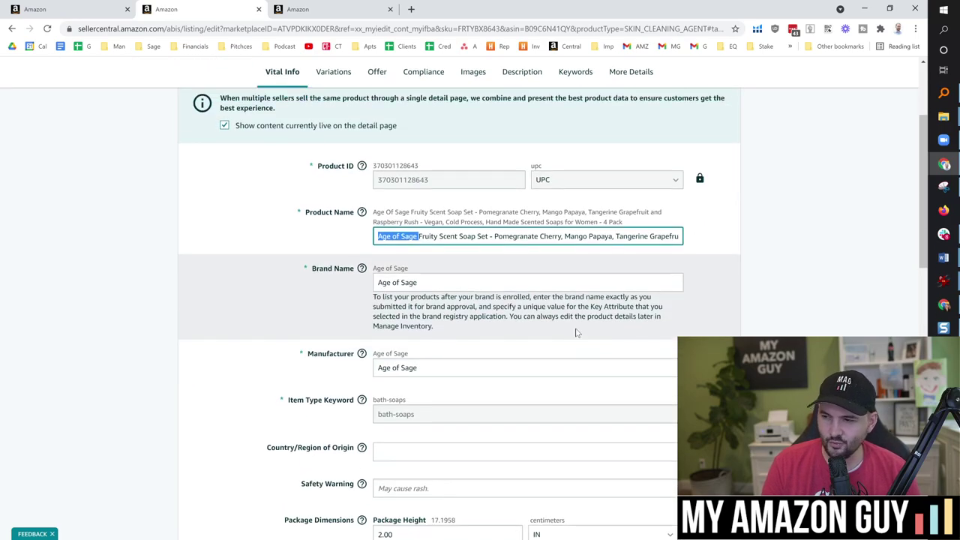
pyautogui.scroll(2, 575, 332)
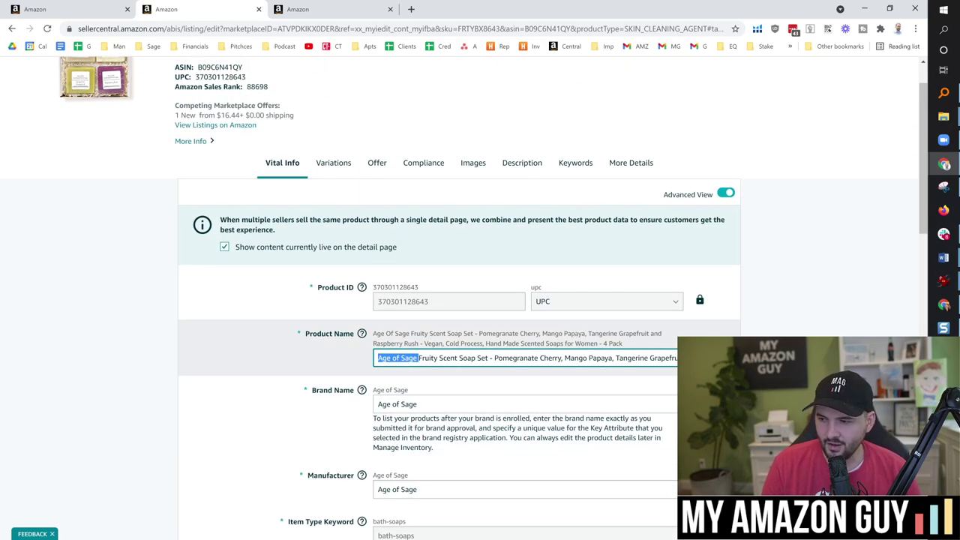
pyautogui.press('BackSpace')
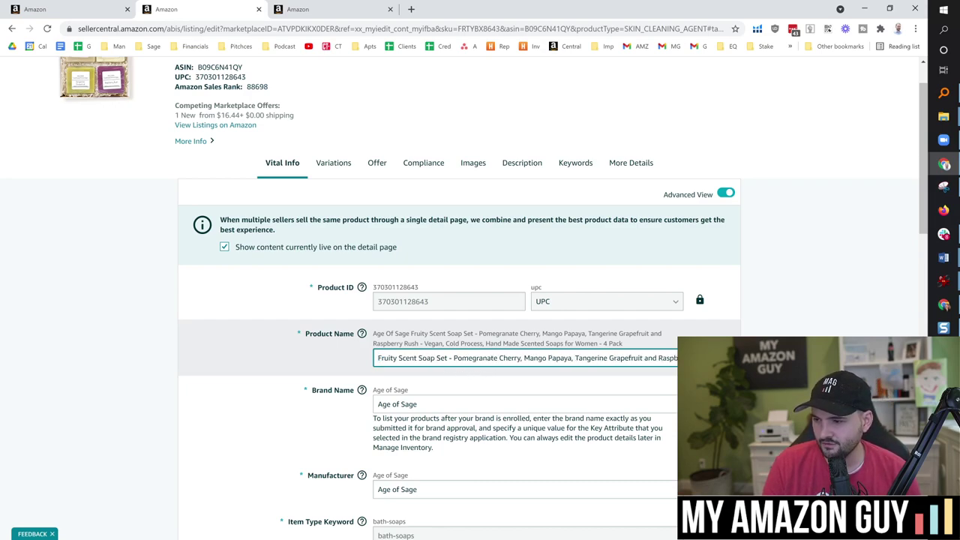
pyautogui.write('Artisan')
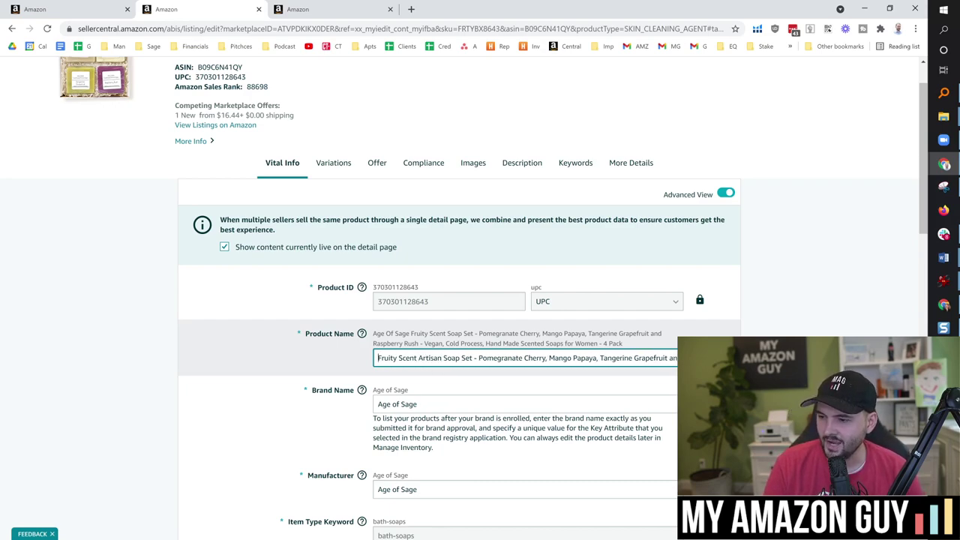
# Step: Enlarge the listing page and review the opening words of the edited product name up to the first dash
pyautogui.hotkey('ctrl', 'shift', 'Right')
pyautogui.hotkey('ctrl', 'shift', 'Right')
pyautogui.hotkey('ctrl', 'shift', 'Right')
pyautogui.hotkey('ctrl', 'shift', 'Right')
pyautogui.hotkey('ctrl', 'shift', 'Right')
pyautogui.press('Right')
pyautogui.hotkey('shift', 'Right')
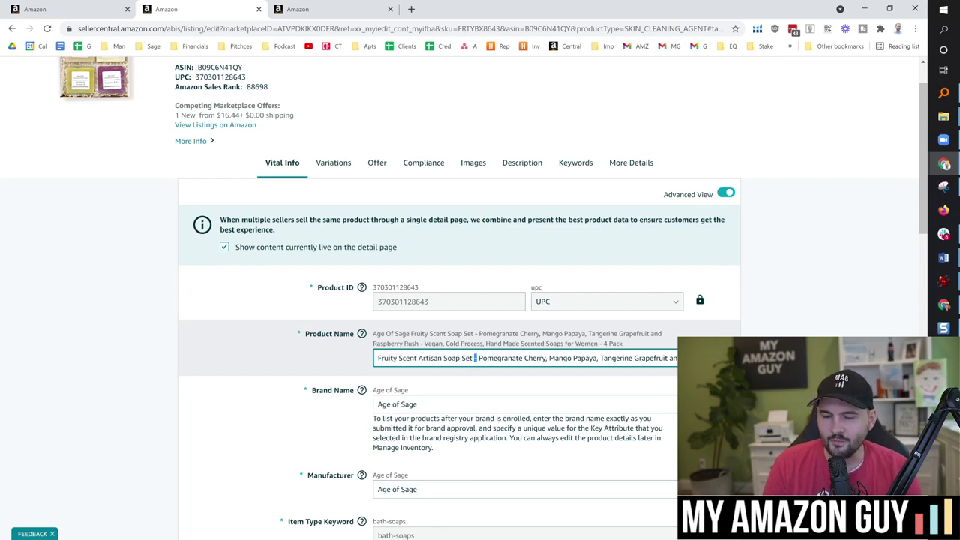
pyautogui.hotkey('ctrl', '+')
pyautogui.hotkey('ctrl', '+')
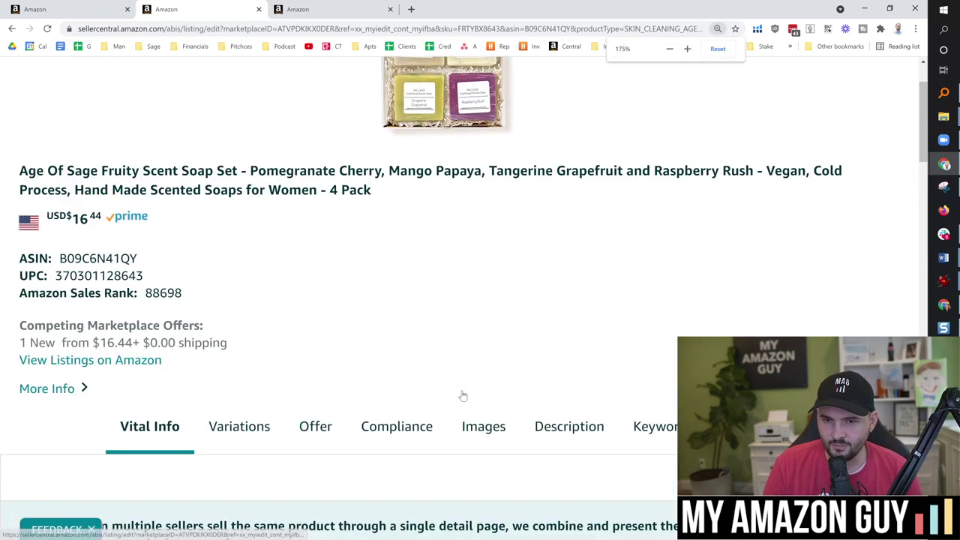
pyautogui.scroll(-3, 467, 392)
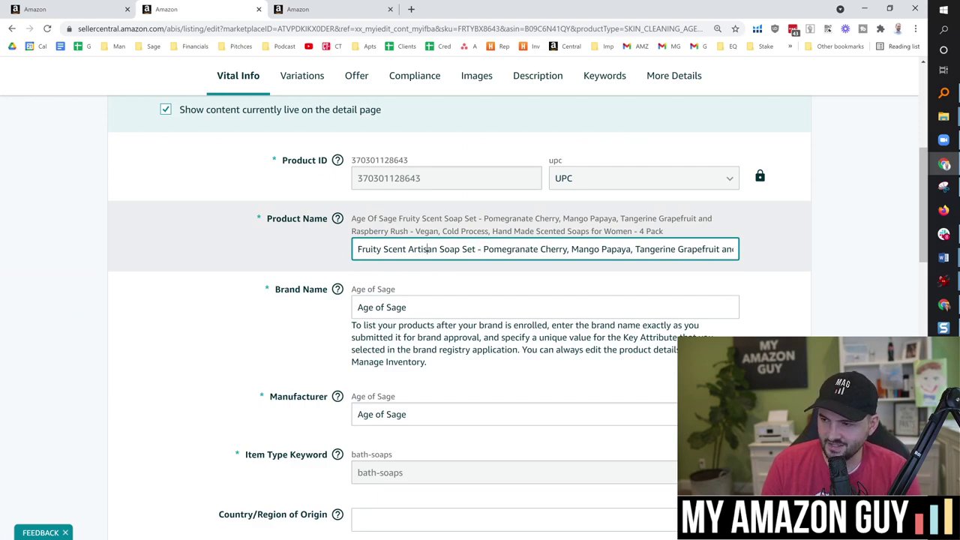
pyautogui.moveTo(476, 249); pyautogui.dragTo(424, 249)
pyautogui.doubleClick(424, 249)
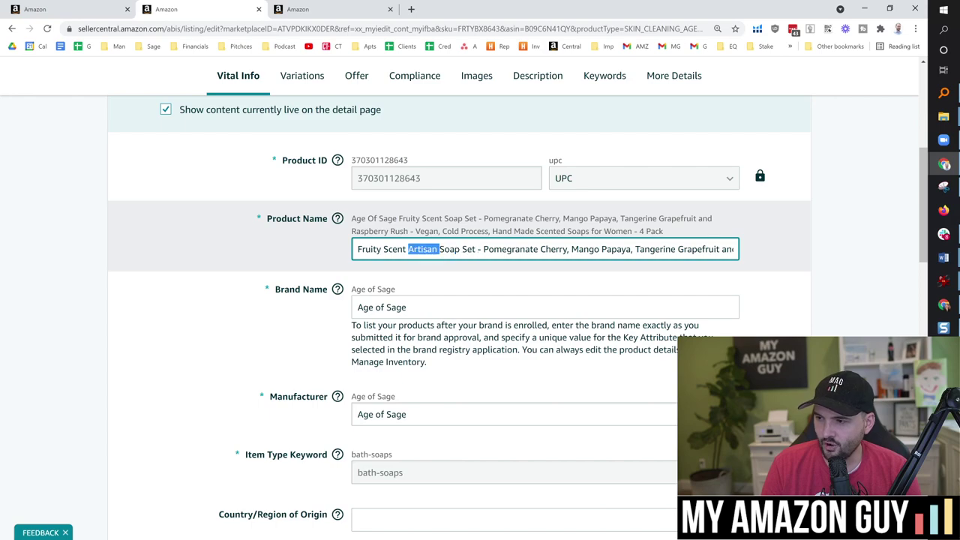
pyautogui.click(483, 249)
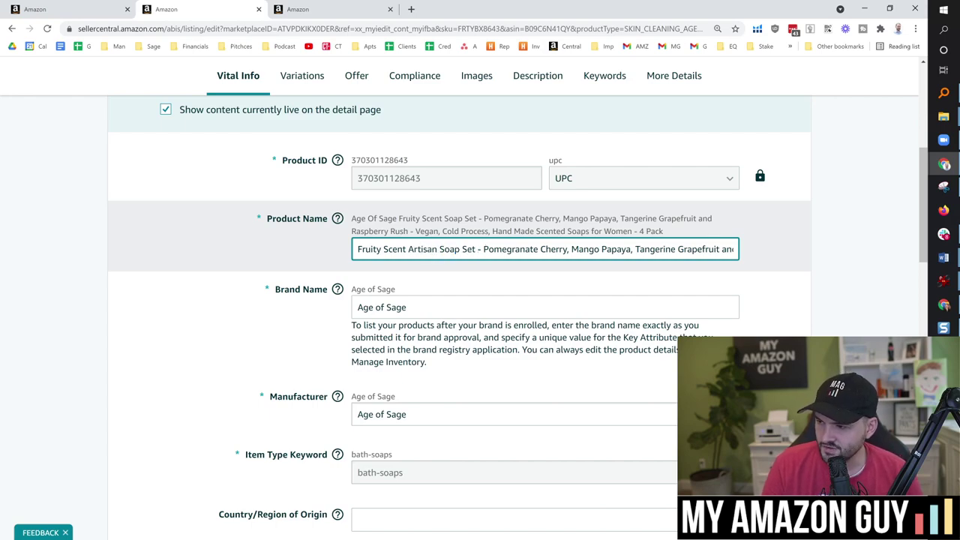
# Step: Delete the word "Scented" before "Soaps for Women" near the end of the product name
pyautogui.moveTo(539, 249); pyautogui.dragTo(655, 272)
pyautogui.click(555, 249)
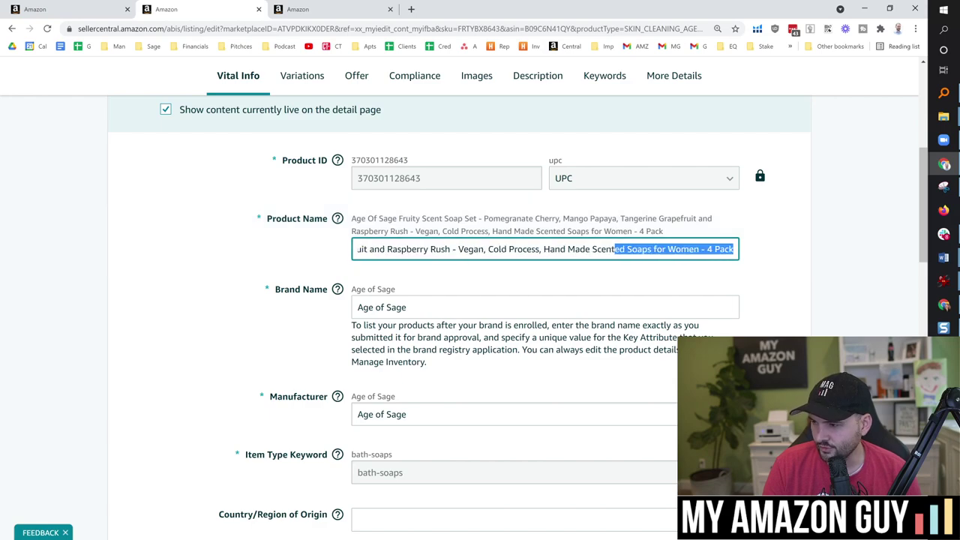
pyautogui.press('Left')
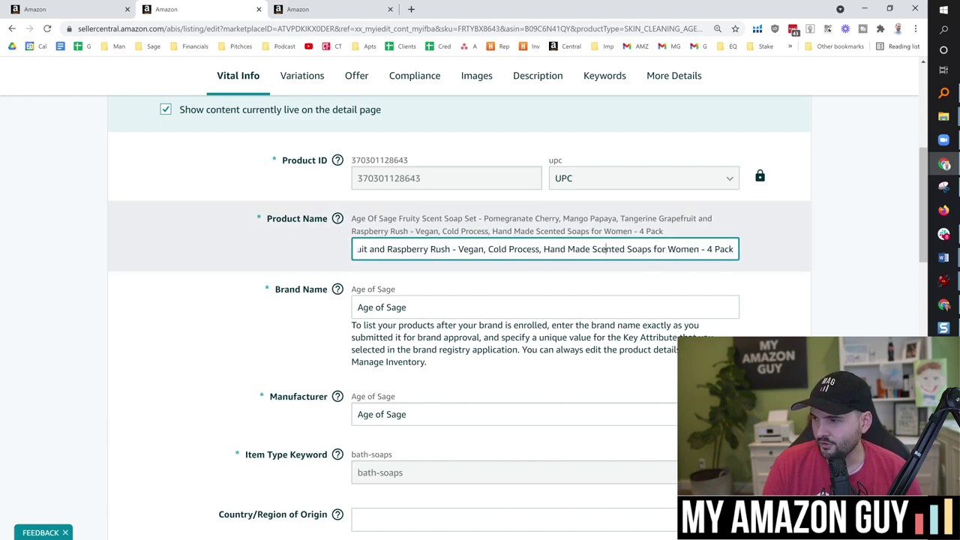
pyautogui.hotkey('ctrl', 'shift', 'Left')
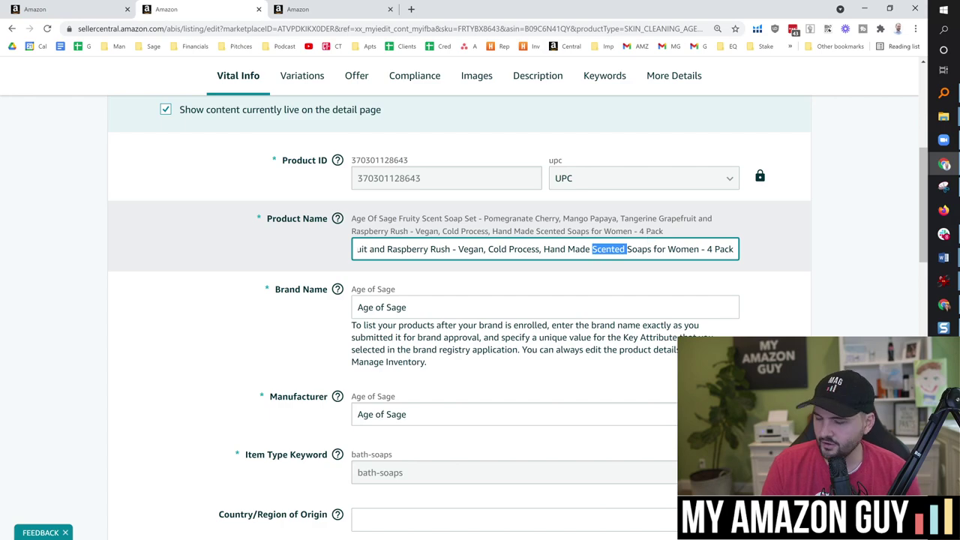
pyautogui.press('BackSpace')
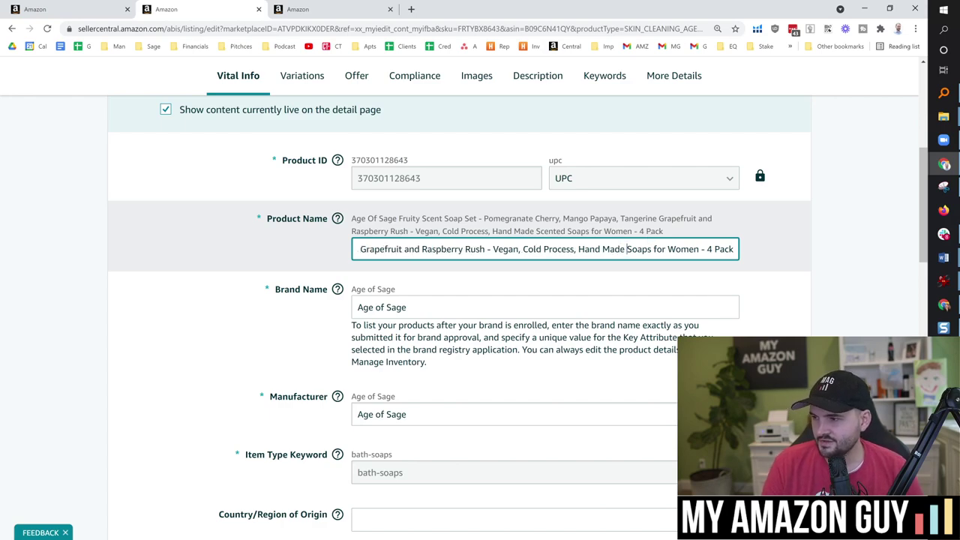
# Step: Delete "for Women" after "Hand Made Soaps" in the product name
pyautogui.hotkey('ctrl', 'Right')
pyautogui.hotkey('ctrl', 'Right')
pyautogui.hotkey('ctrl', 'shift', 'Right')
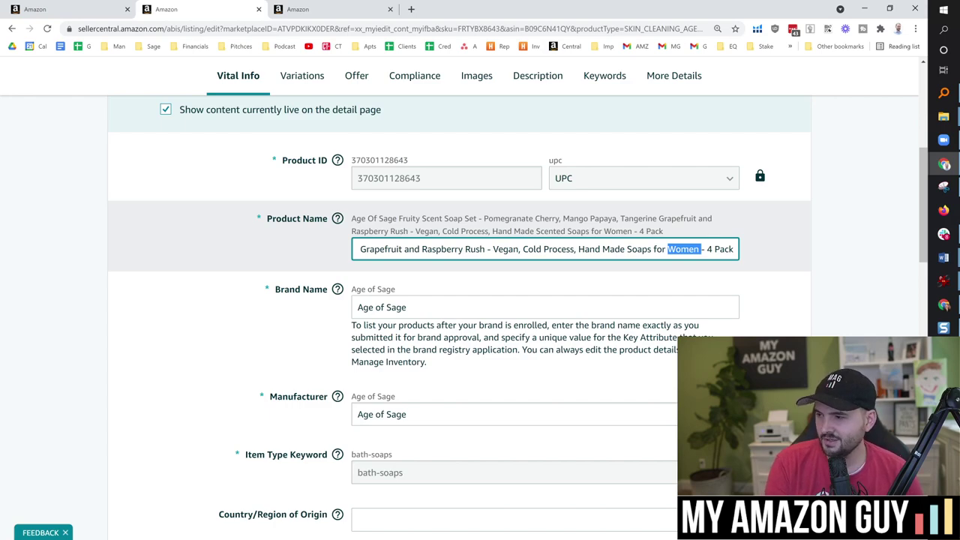
pyautogui.press('BackSpace')
pyautogui.press('BackSpace')
pyautogui.press('BackSpace')
pyautogui.press('BackSpace')
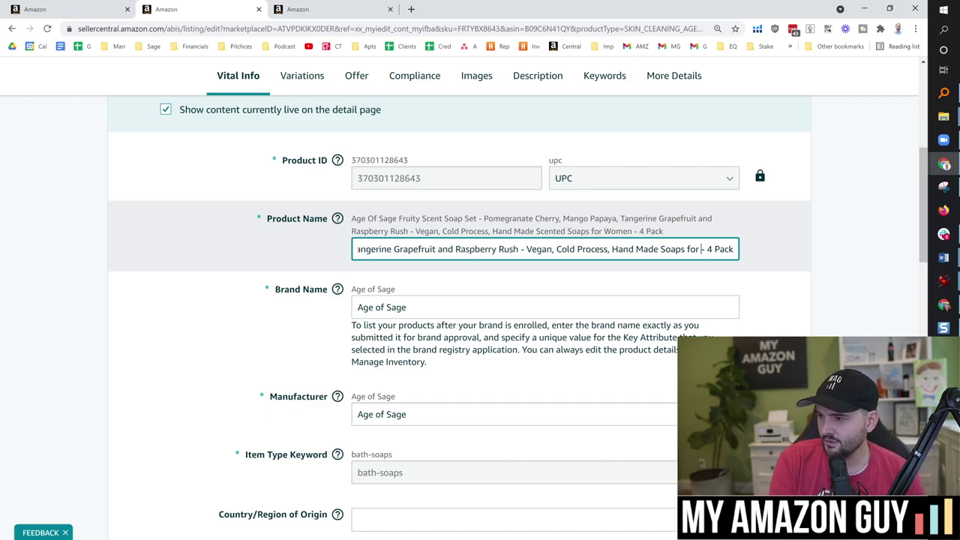
pyautogui.press('BackSpace')
pyautogui.press('BackSpace')
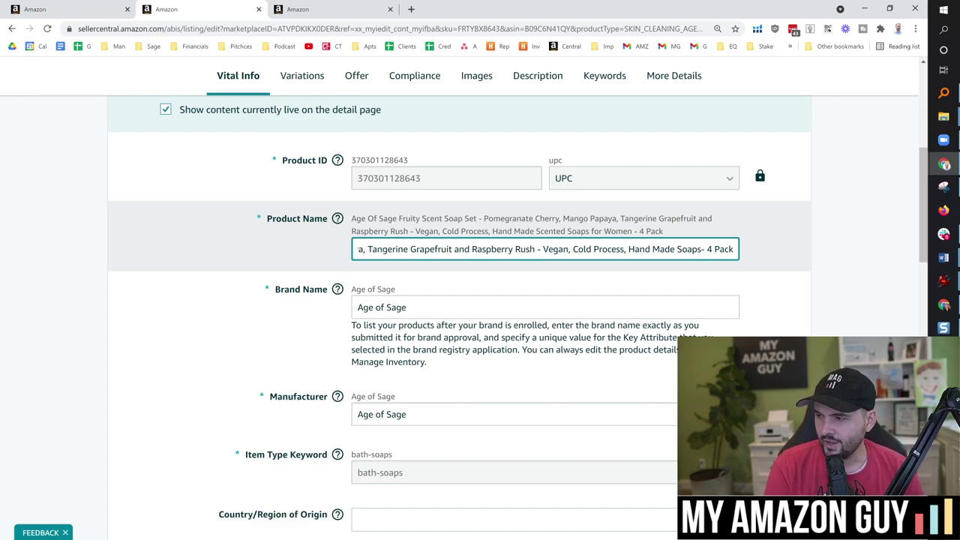
# Step: Insert "by Age of Sage" after "Hand Made Soaps" in the product name
pyautogui.write('by')
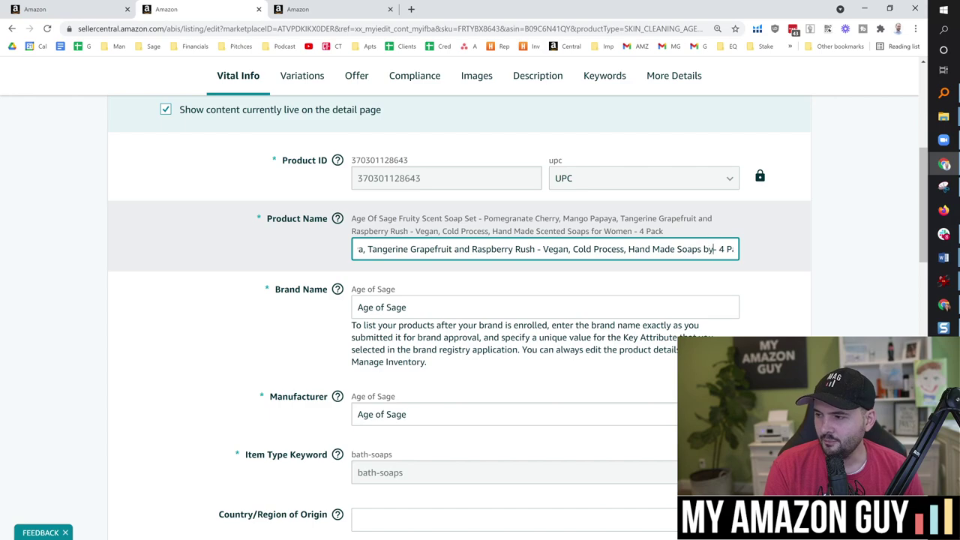
pyautogui.press('Delete')
pyautogui.press('Delete')
pyautogui.press('Delete')
pyautogui.press('Delete')
pyautogui.press('Delete')
pyautogui.press('Delete')
pyautogui.press('Delete')
pyautogui.press('Delete')
pyautogui.write('Age of Sage')
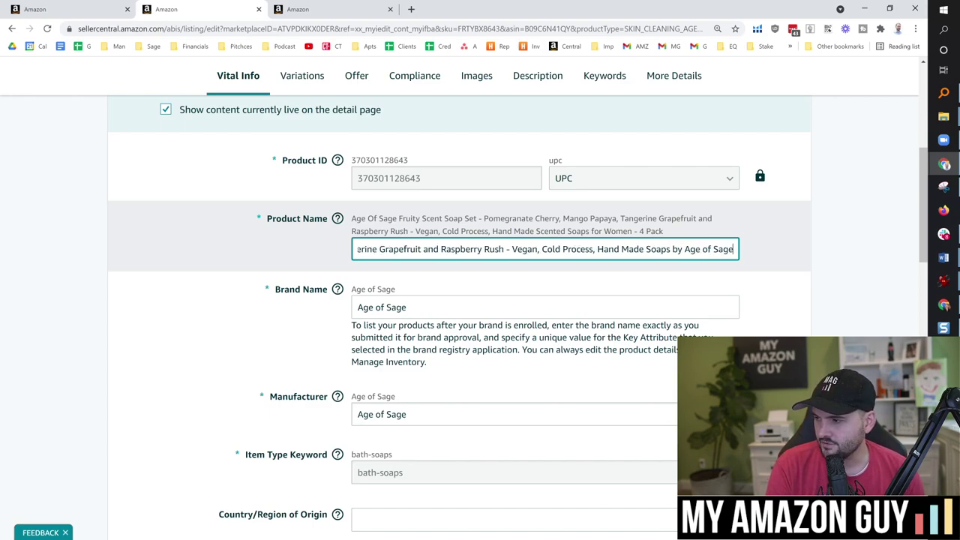
# Step: Enclose "4 Pack" at the end of the product name in parentheses and remove the dash before it
pyautogui.press('End')
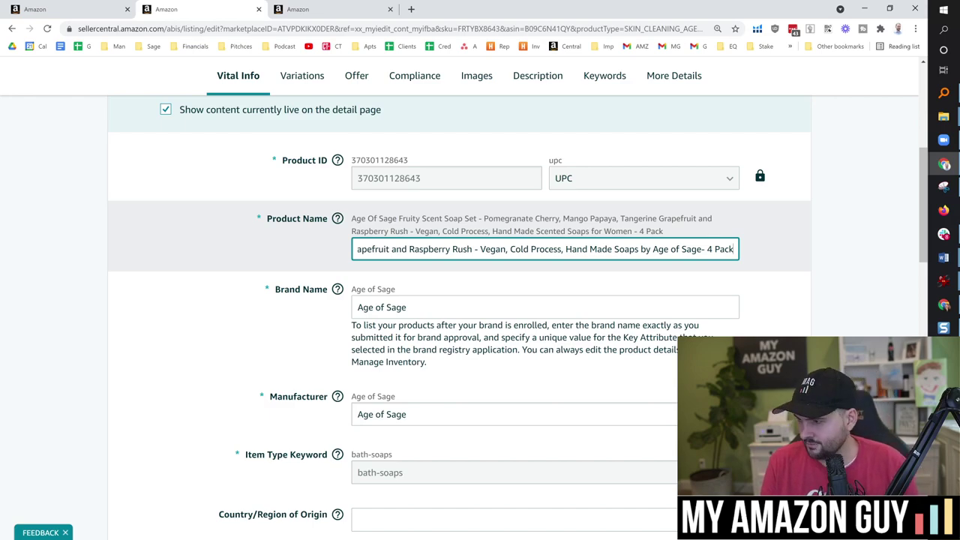
pyautogui.press('Home')
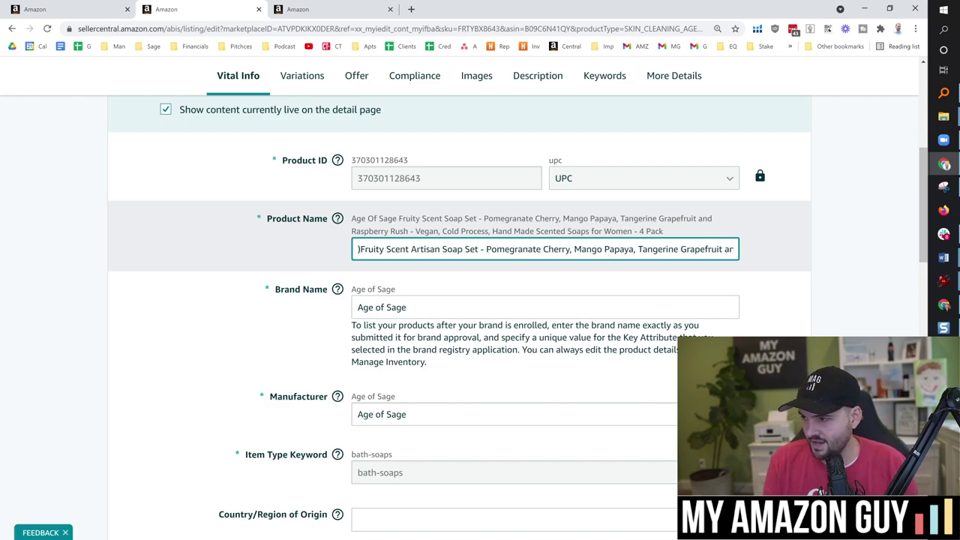
pyautogui.moveTo(705, 249); pyautogui.dragTo(750, 256)
pyautogui.click(734, 249)
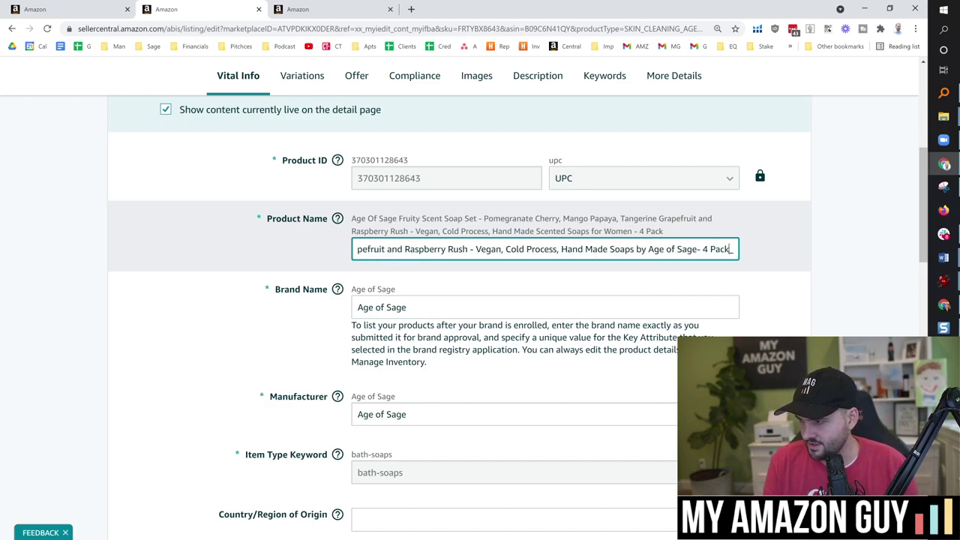
pyautogui.write(')')
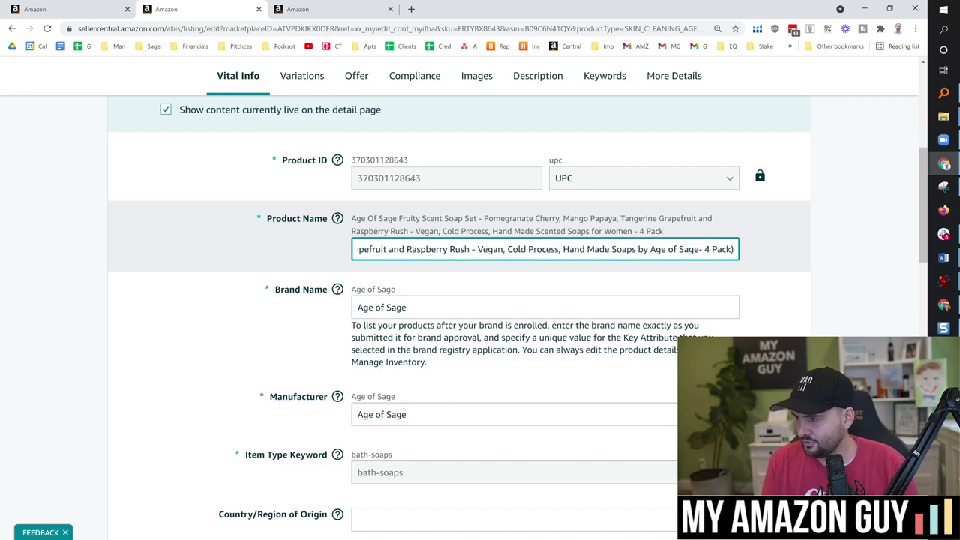
pyautogui.write('(')
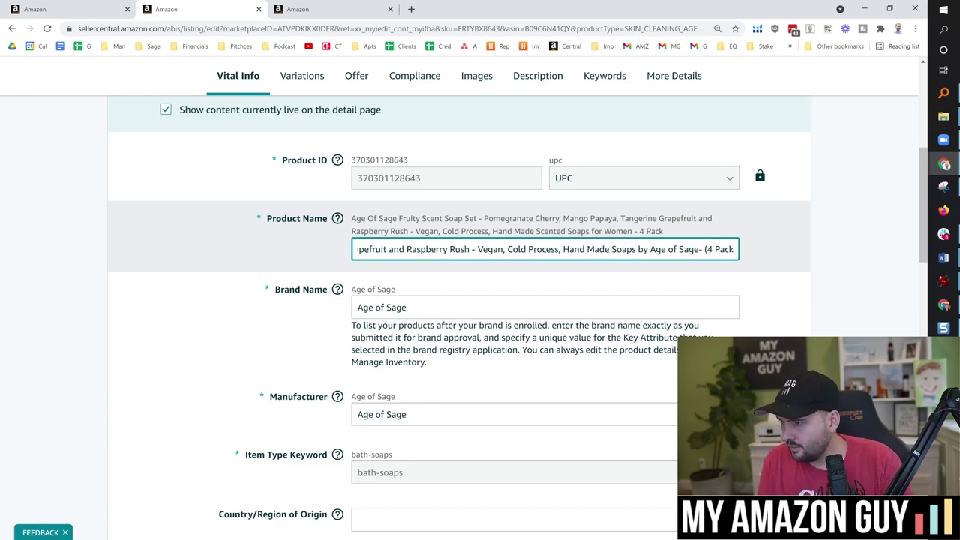
pyautogui.press('Delete')
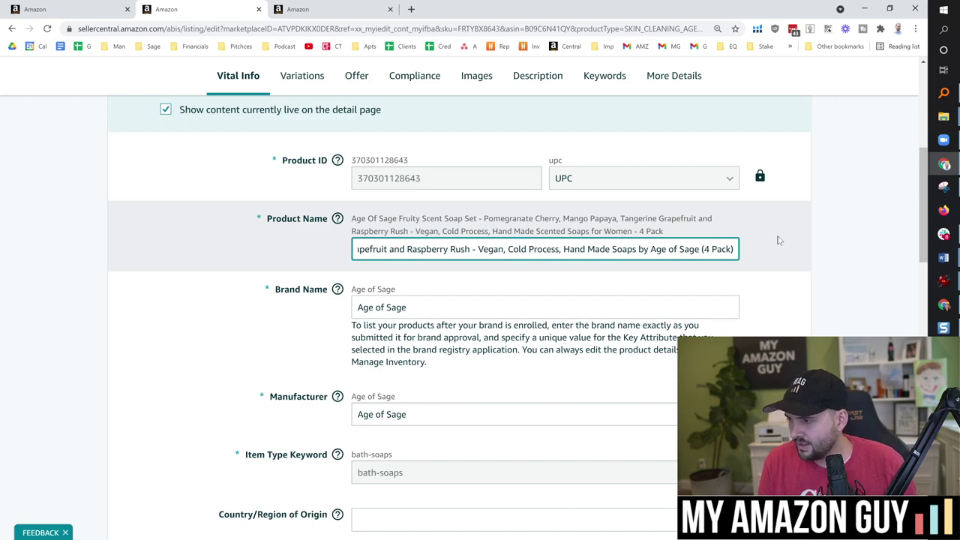
pyautogui.moveTo(713, 249); pyautogui.dragTo(733, 249)
pyautogui.click(733, 249)
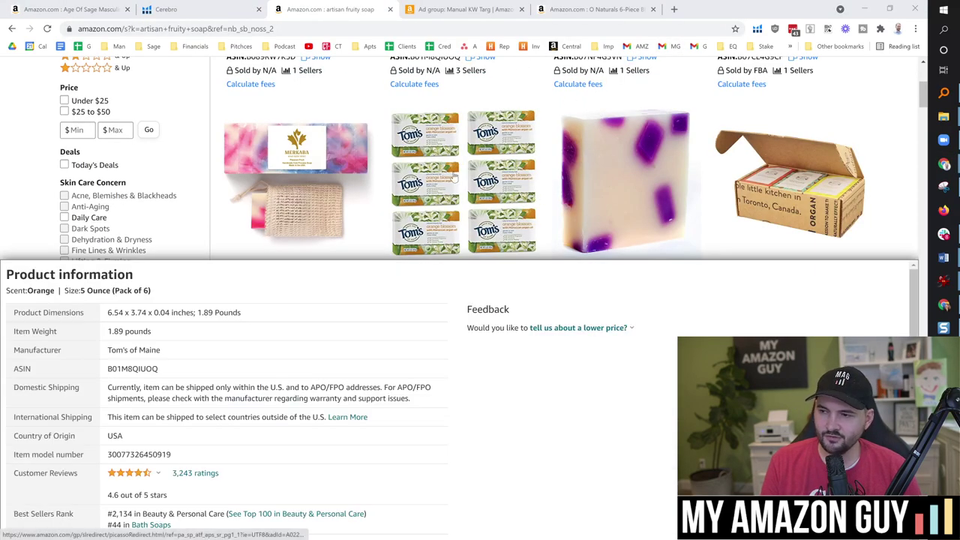
# Step: Open the Crate 61 6-Pack Box Set and 360Feel Black Raspberry Soap listings from the "artisan fruity soap" results in new tabs
pyautogui.scroll(4, 925, 84)
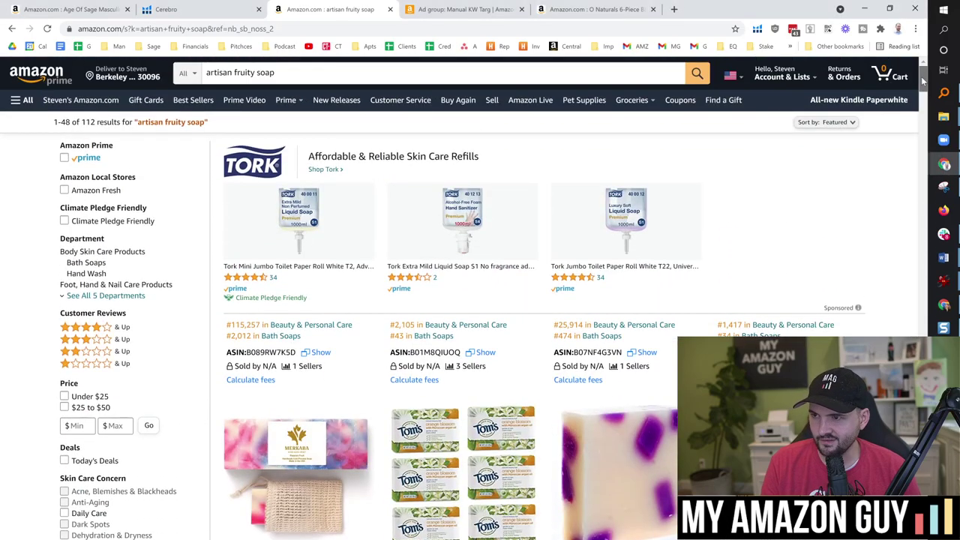
pyautogui.scroll(-5, 925, 84)
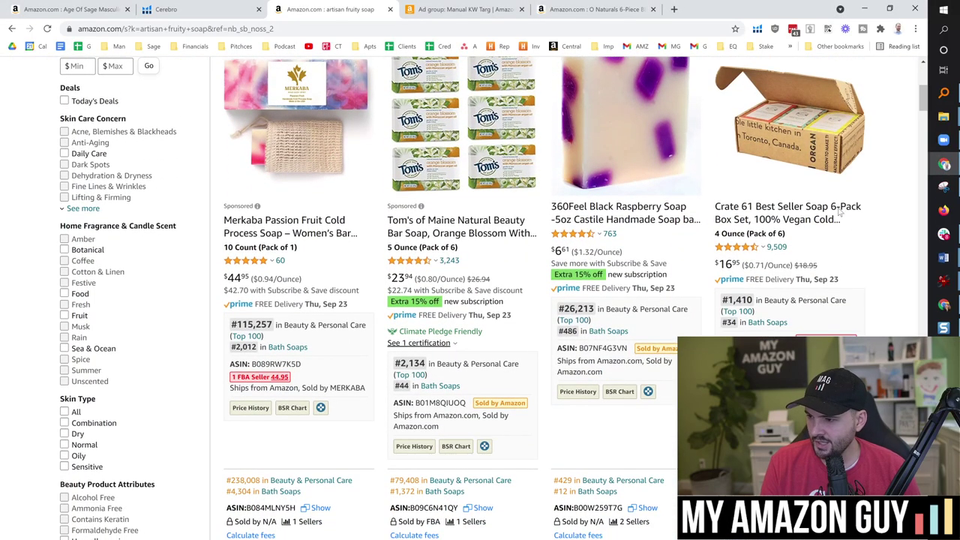
pyautogui.scroll(2, 767, 272)
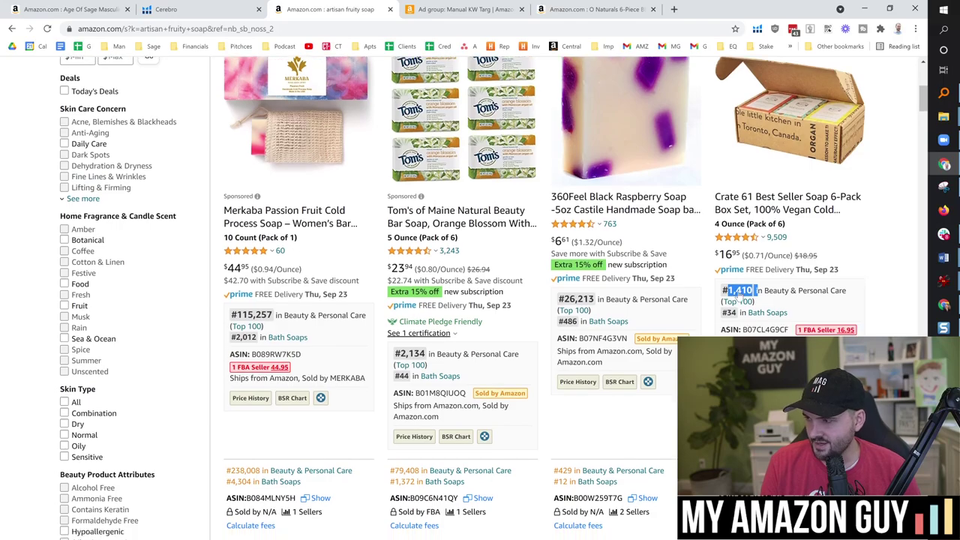
pyautogui.rightClick(794, 229)
pyautogui.click(813, 238)
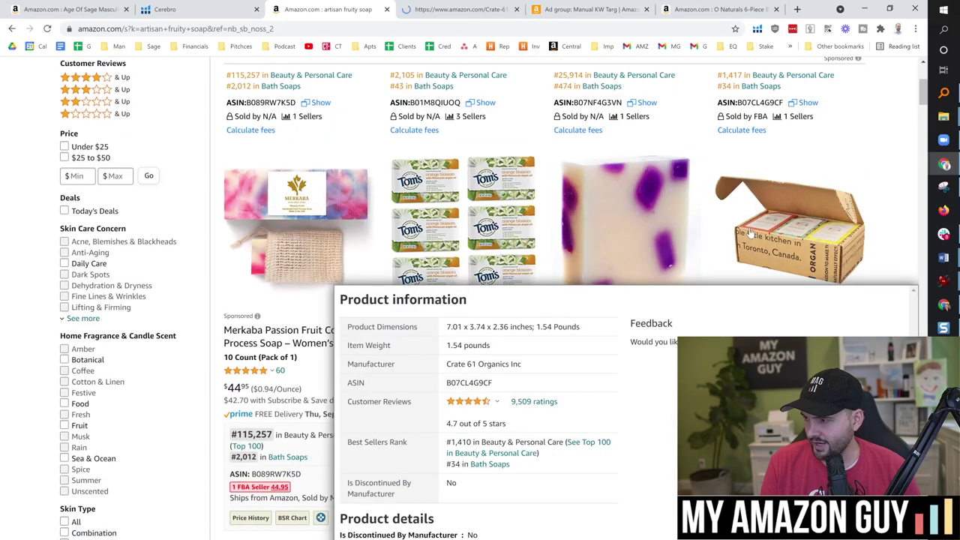
pyautogui.scroll(-1, 750, 234)
pyautogui.scroll(-2, 600, 150)
pyautogui.rightClick(607, 115)
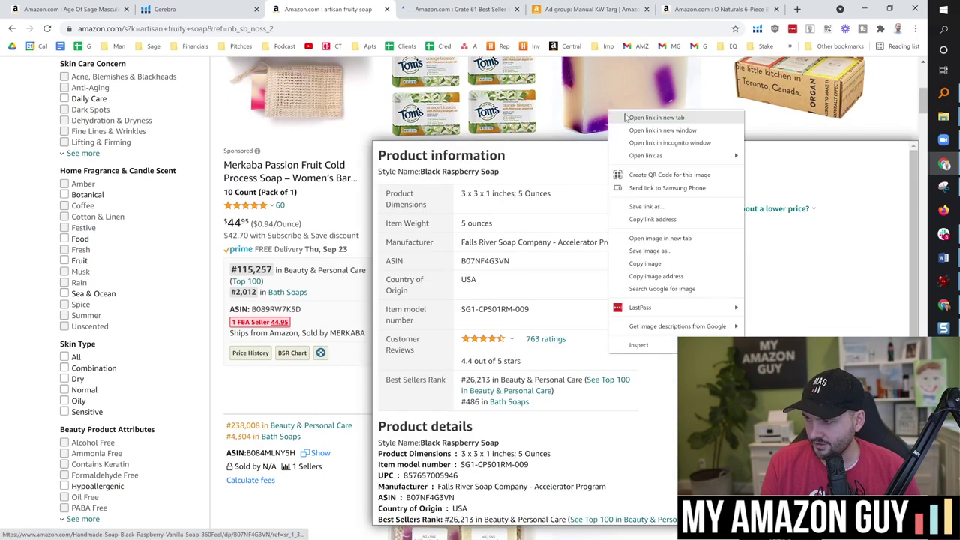
pyautogui.click(638, 120)
# Step: Review the Crate 61 listing's box set image and launch a Helium 10 keyword lookup for that product
pyautogui.click(386, 9)
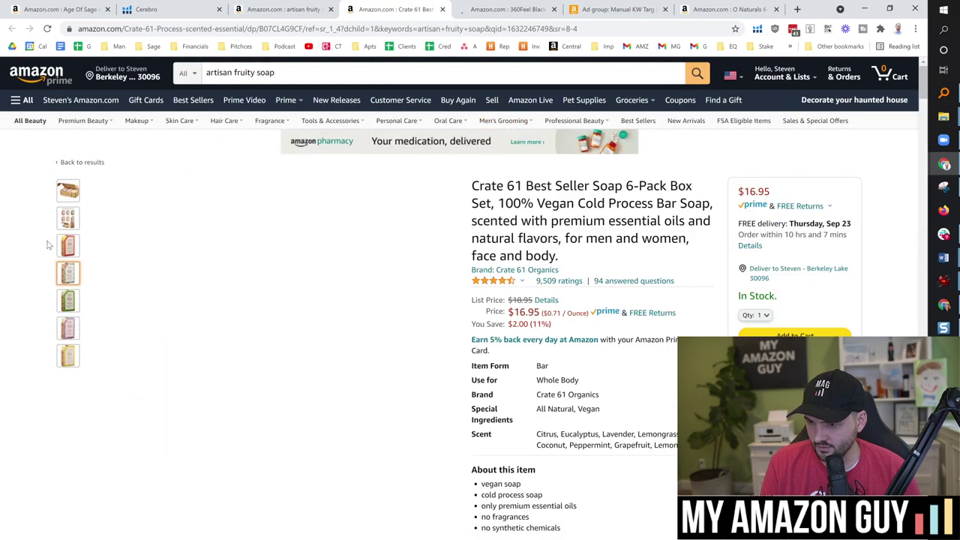
pyautogui.moveTo(68, 219)
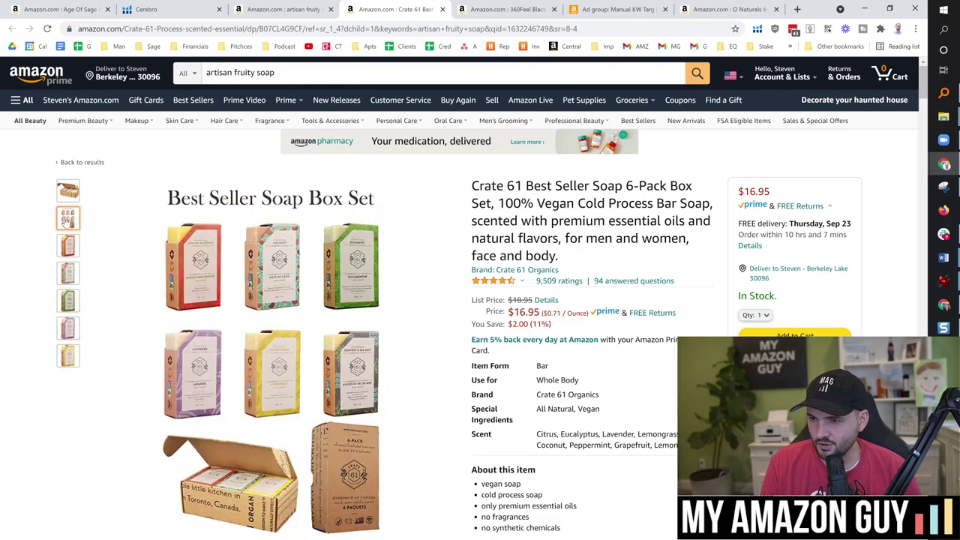
pyautogui.scroll(-6, 478, 190)
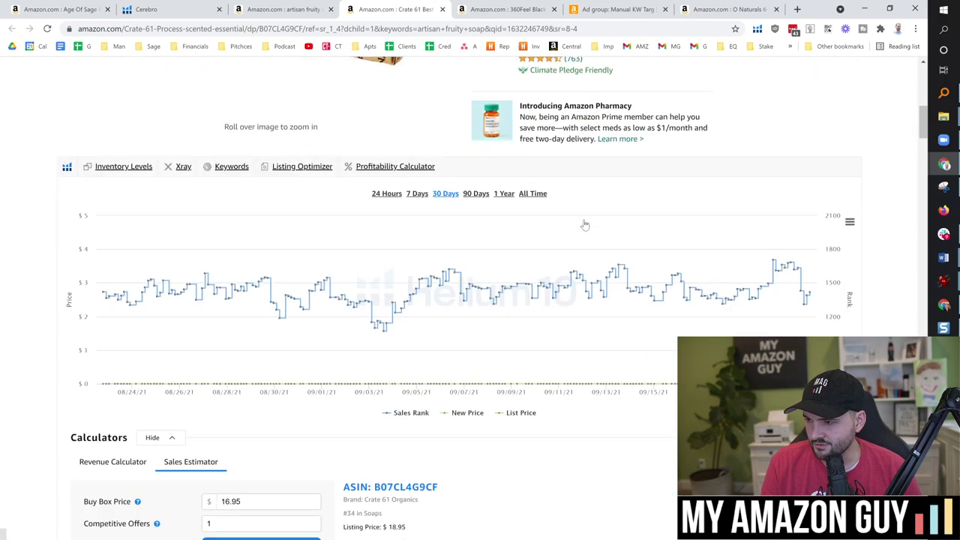
pyautogui.click(229, 156)
# Step: Review the 360Feel Black Raspberry Soap listing's images and details and launch a Helium 10 keyword lookup for it
pyautogui.hotkey('ctrl', 'Tab')
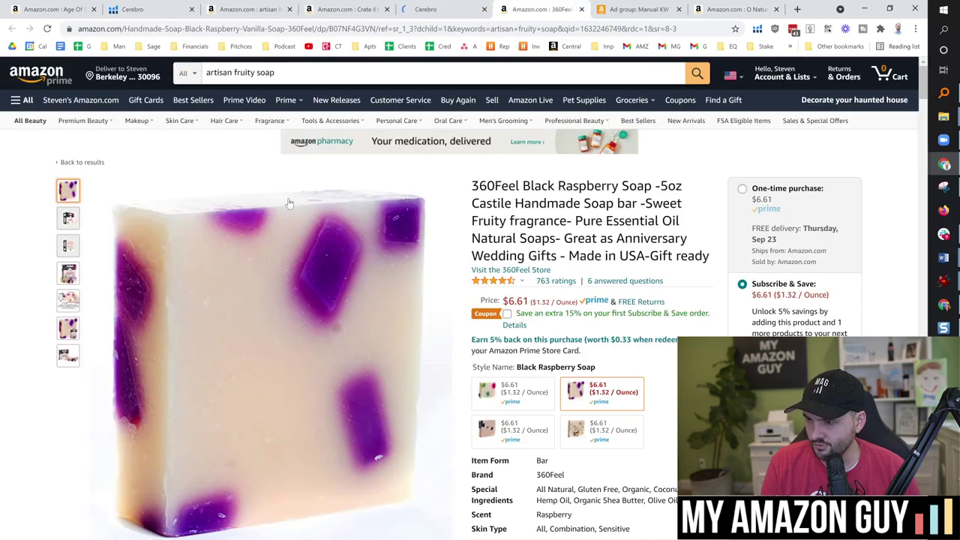
pyautogui.scroll(-1, 568, 221)
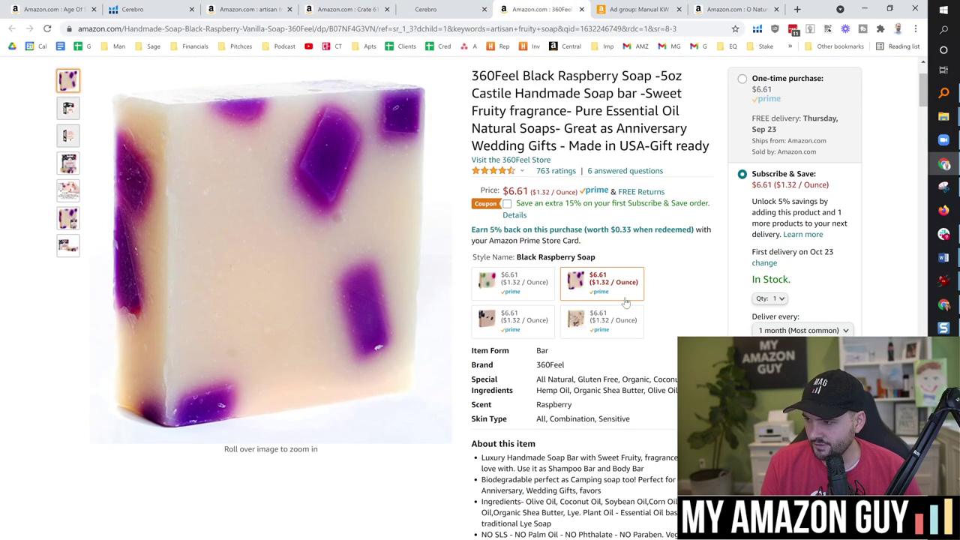
pyautogui.scroll(-2, 623, 300)
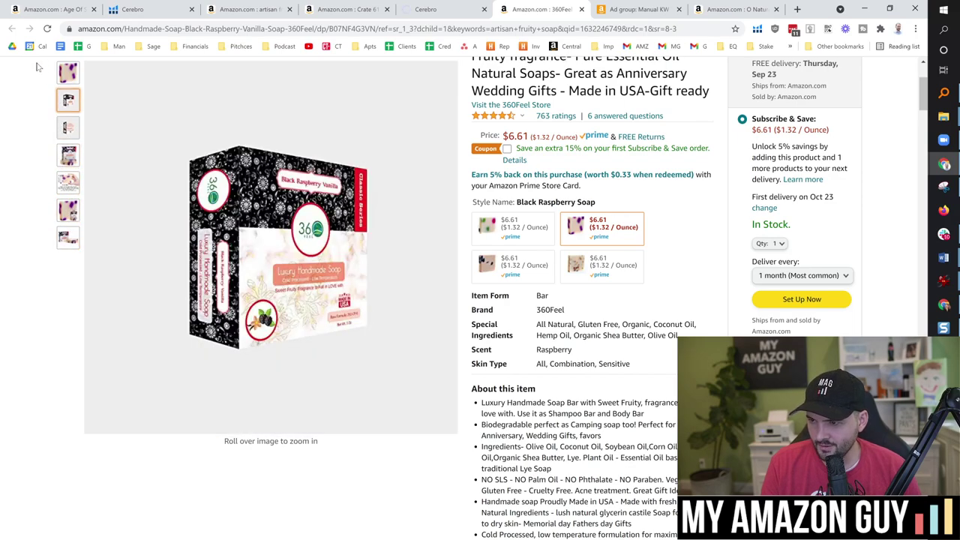
pyautogui.scroll(-10, 40, 158)
pyautogui.click(259, 232)
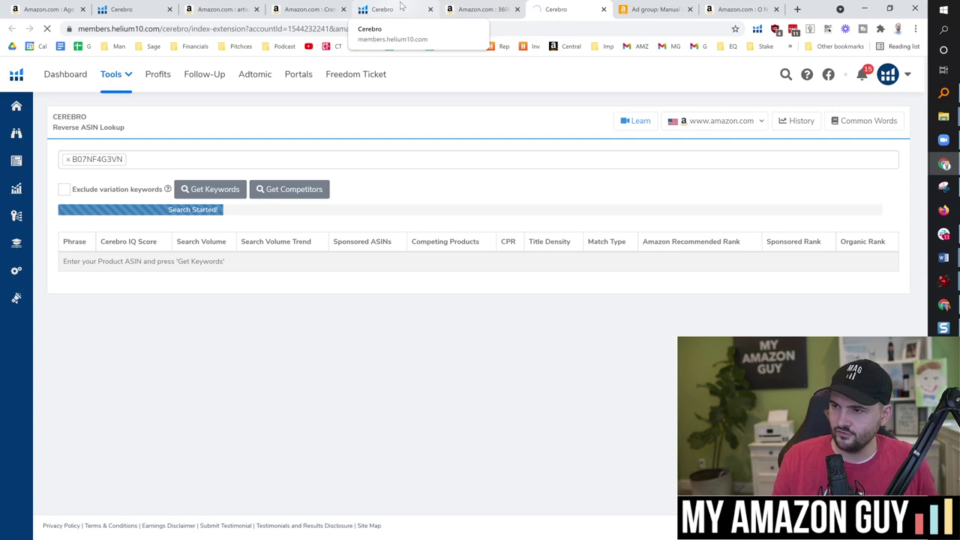
# Step: Examine the Crate 61 soap's keyword distribution and ranked phrases in its Cerebro results
pyautogui.scroll(-2, 453, 205)
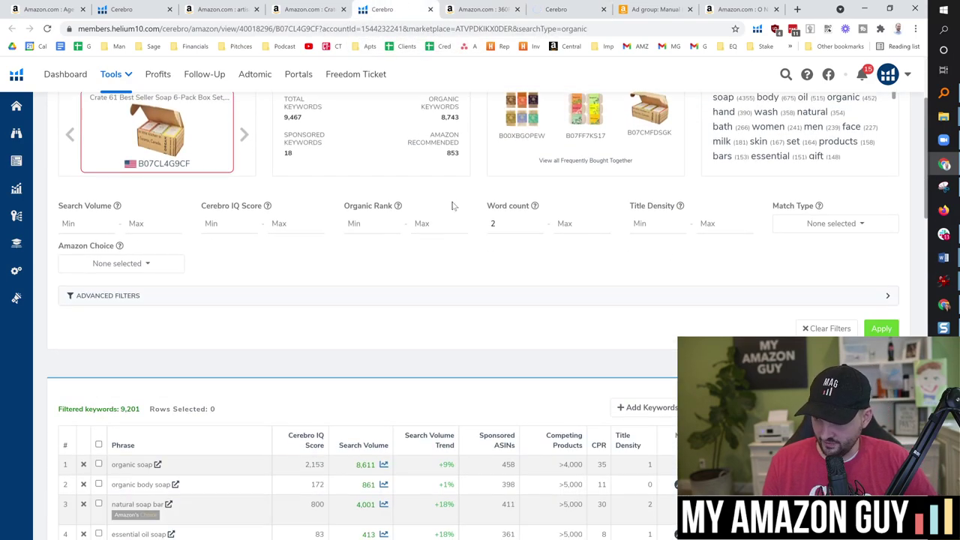
pyautogui.moveTo(304, 158); pyautogui.dragTo(285, 153)
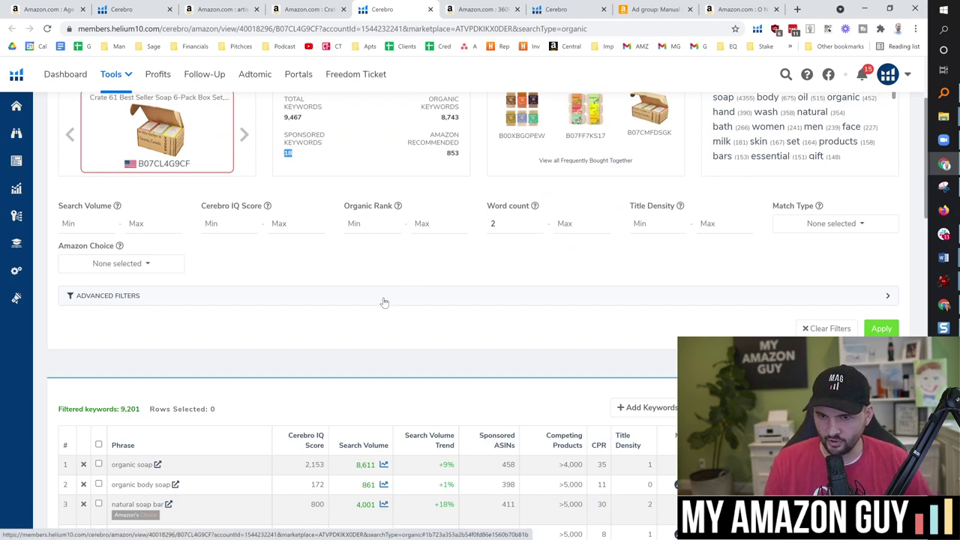
pyautogui.scroll(-2, 381, 301)
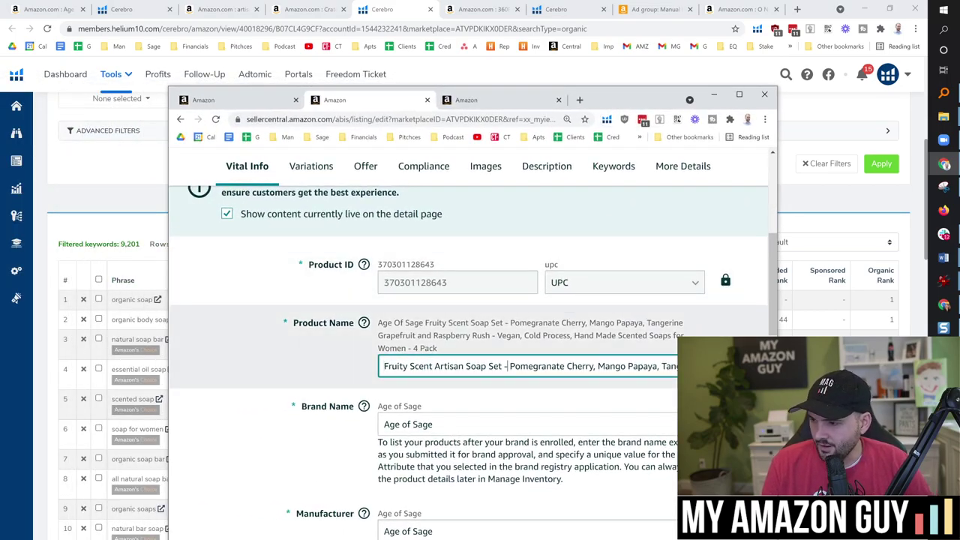
# Step: Back in the Seller Central listing, replace "Vegan" with "Natural" before "Cold Process" in the product name
pyautogui.moveTo(513, 366); pyautogui.dragTo(687, 366)
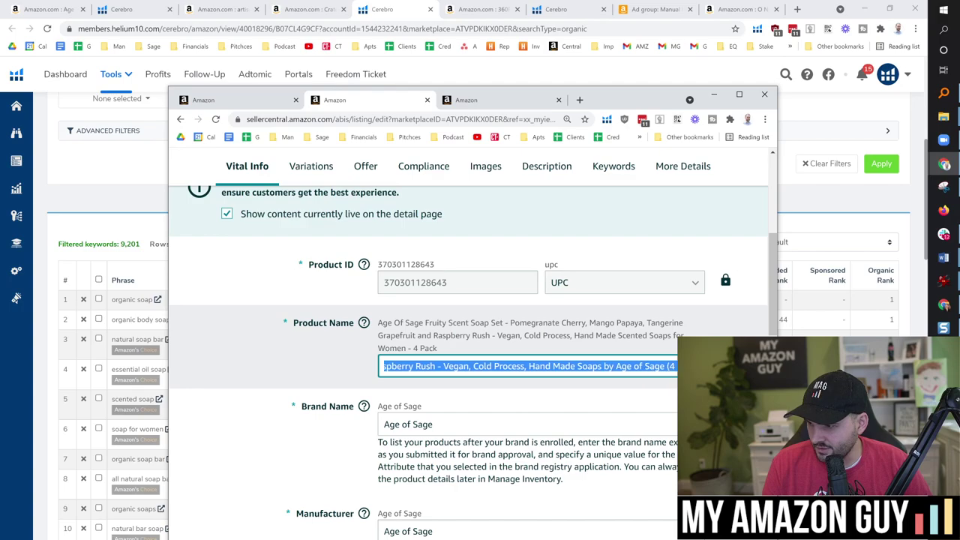
pyautogui.doubleClick(456, 366)
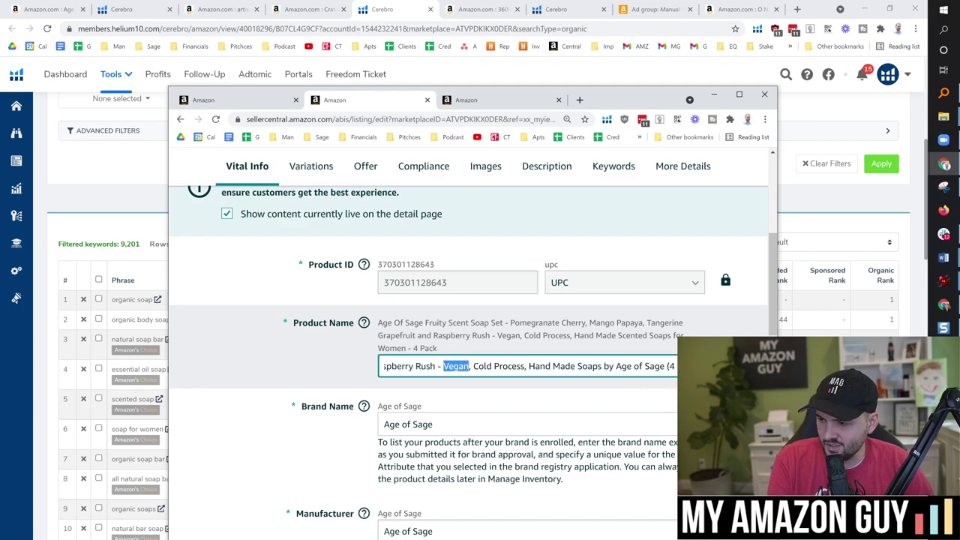
pyautogui.write('Natural')
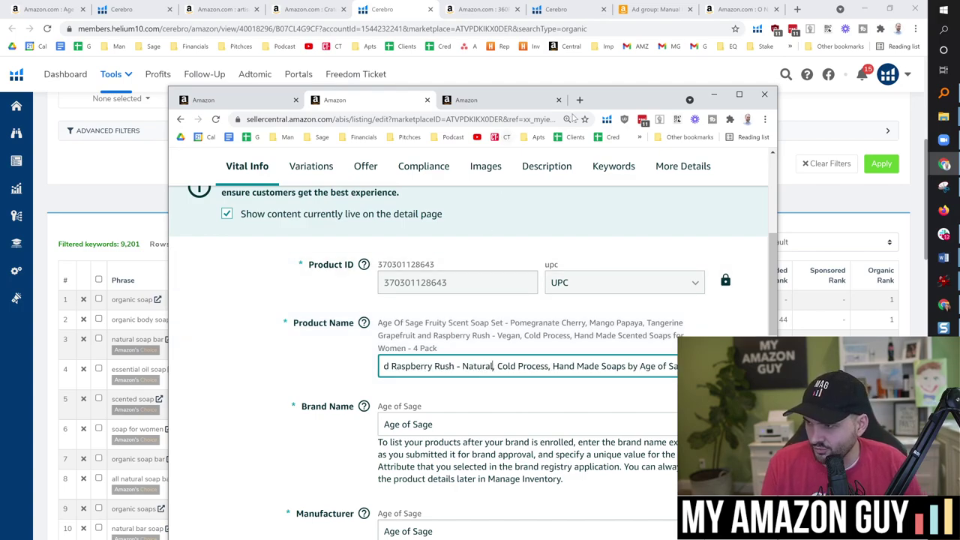
# Step: Filter the Crate 61 Cerebro keywords to phrases containing "vegan" and examine their search volumes
pyautogui.moveTo(571, 114); pyautogui.dragTo(3, 150)
pyautogui.click(420, 157)
pyautogui.scroll(3, 450, 225)
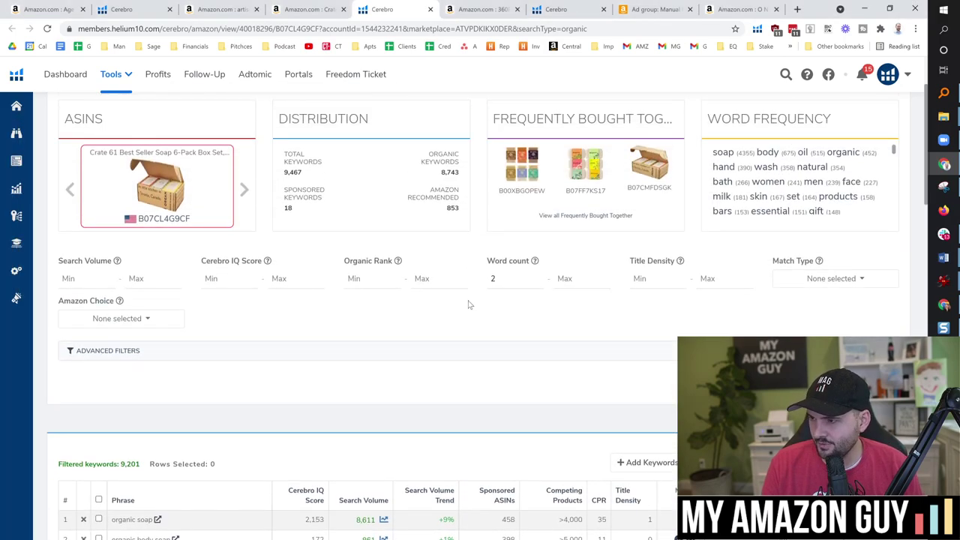
pyautogui.click(459, 347)
pyautogui.scroll(-1, 459, 347)
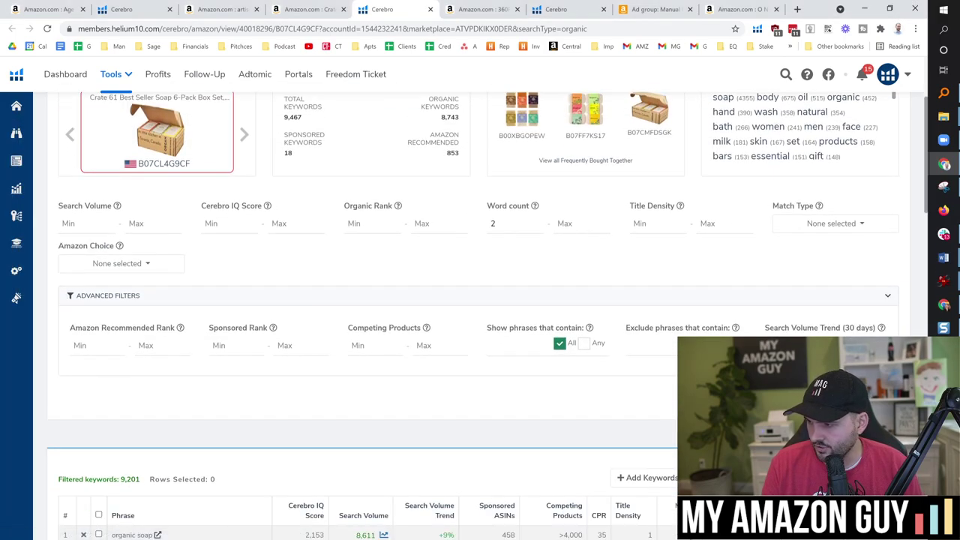
pyautogui.write('vegan')
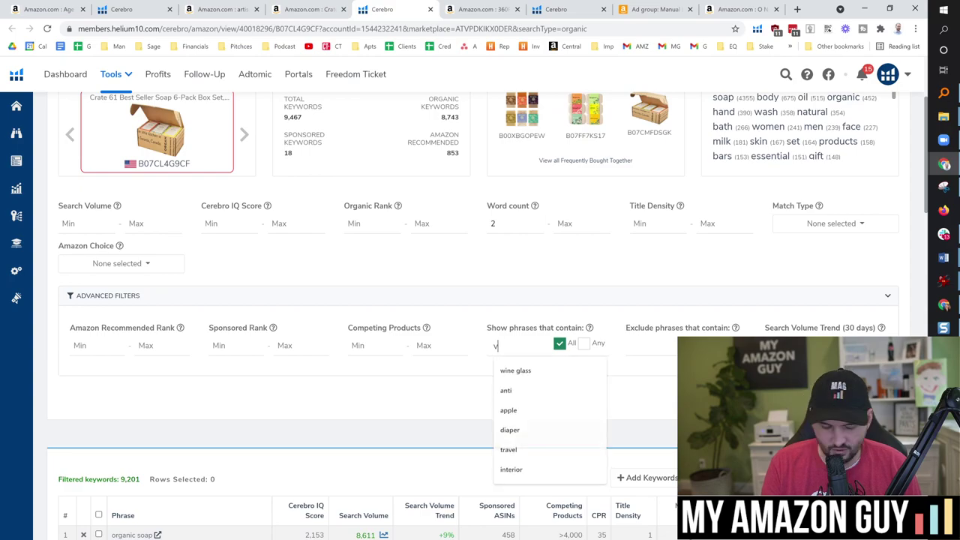
pyautogui.press('Return')
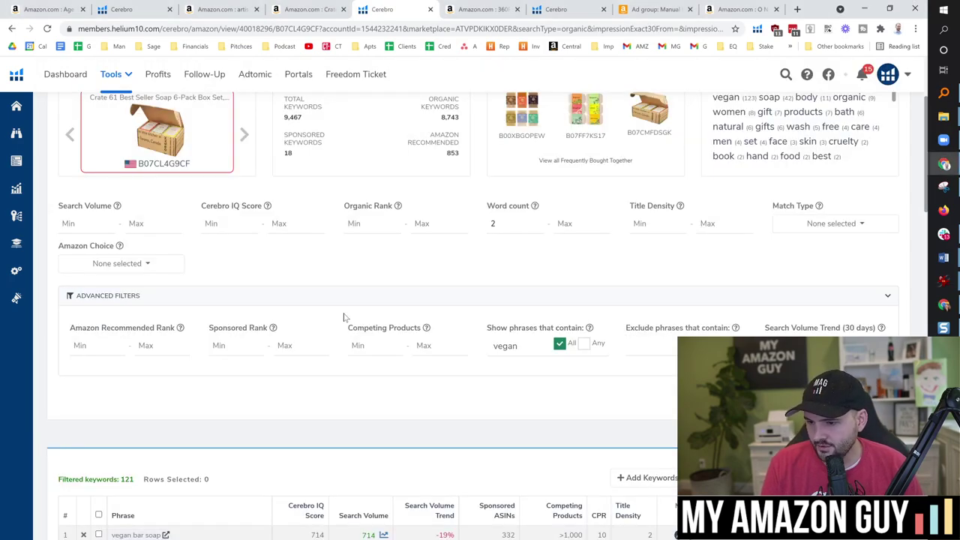
pyautogui.scroll(-4, 346, 276)
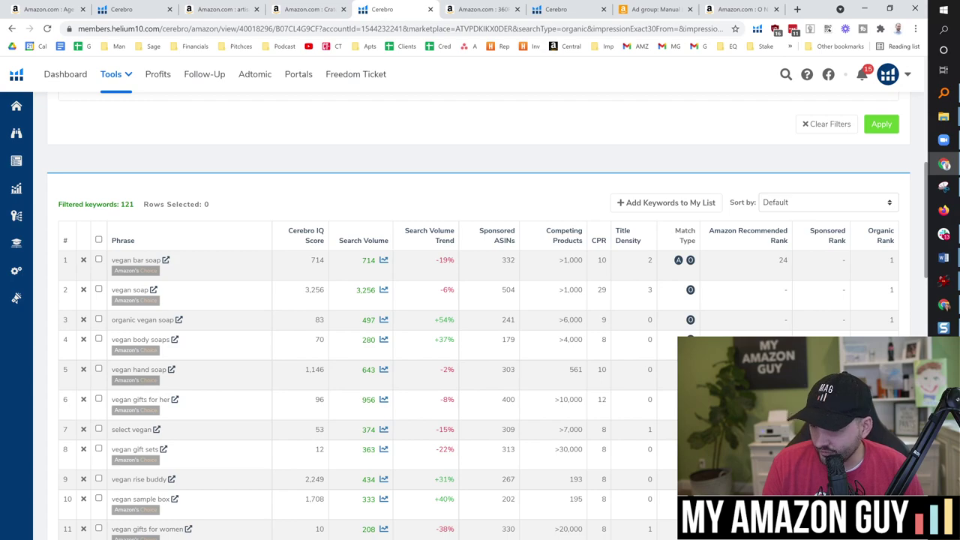
# Step: Filter the Crate 61 Cerebro keywords to phrases containing "artisan" and examine their search volumes
pyautogui.scroll(3, 360, 304)
pyautogui.scroll(-2, 354, 337)
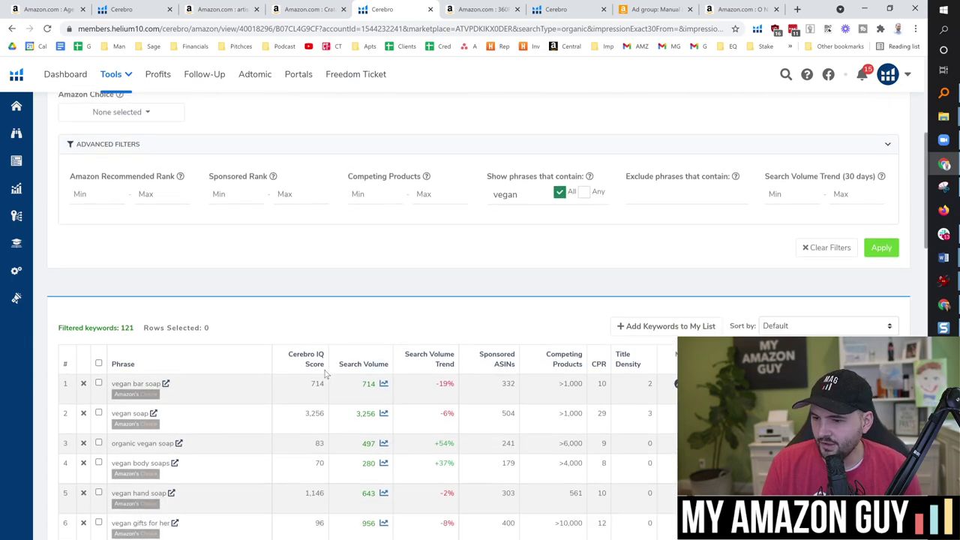
pyautogui.scroll(2, 488, 313)
pyautogui.doubleClick(503, 291)
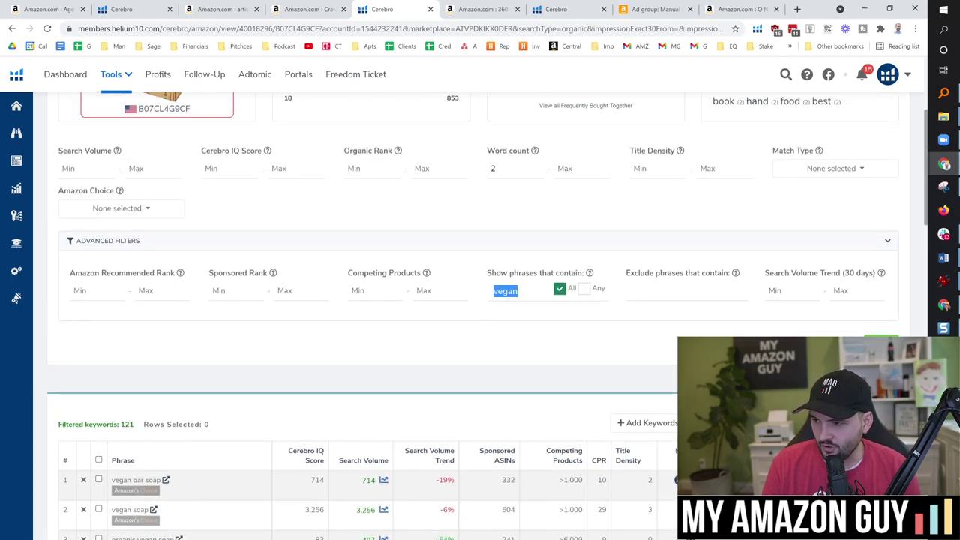
pyautogui.write('artisan')
pyautogui.press('Return')
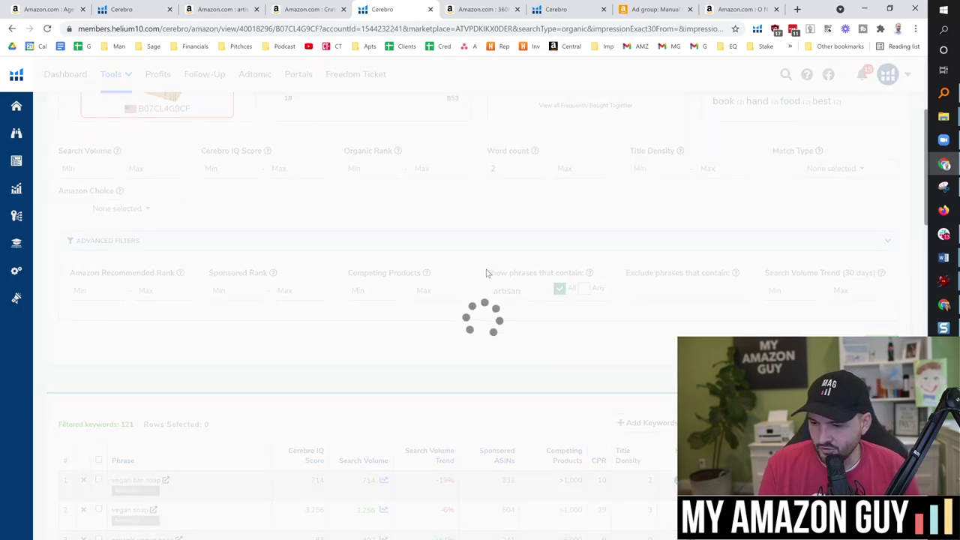
pyautogui.scroll(-2, 453, 336)
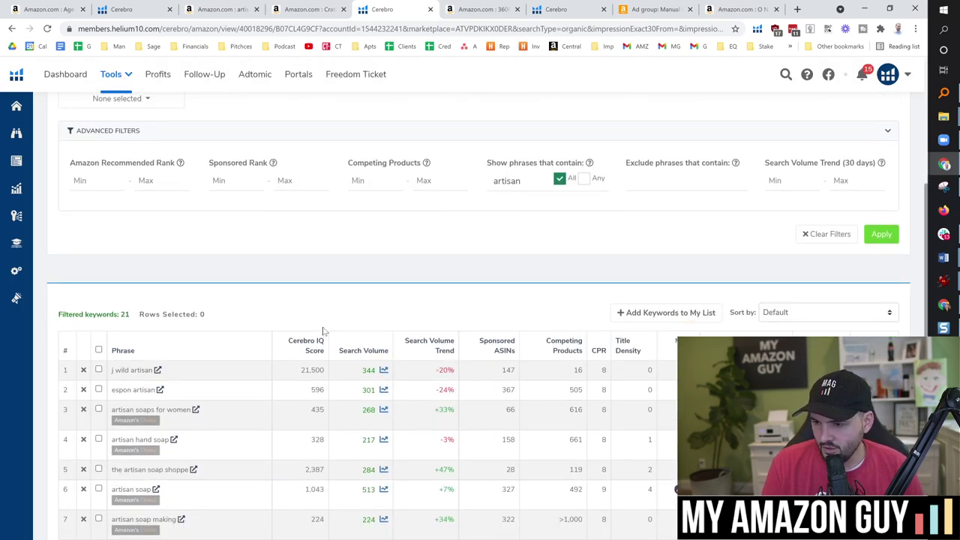
pyautogui.scroll(-3, 323, 332)
pyautogui.scroll(-2, 338, 338)
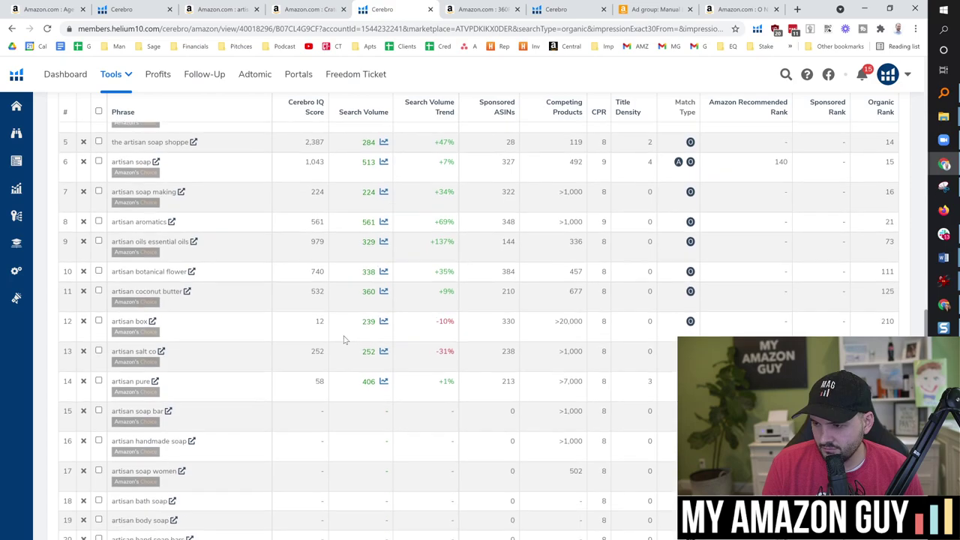
pyautogui.scroll(4, 226, 246)
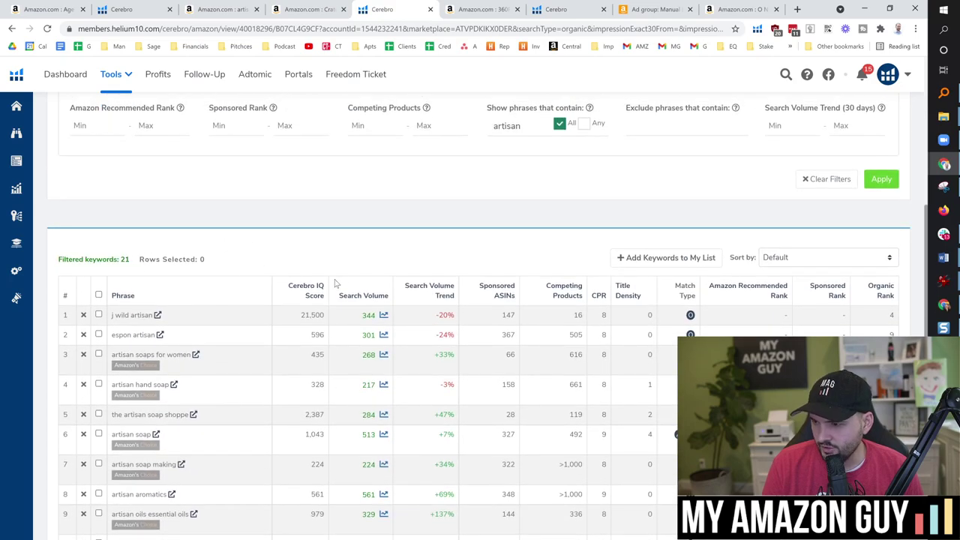
pyautogui.scroll(-2, 342, 315)
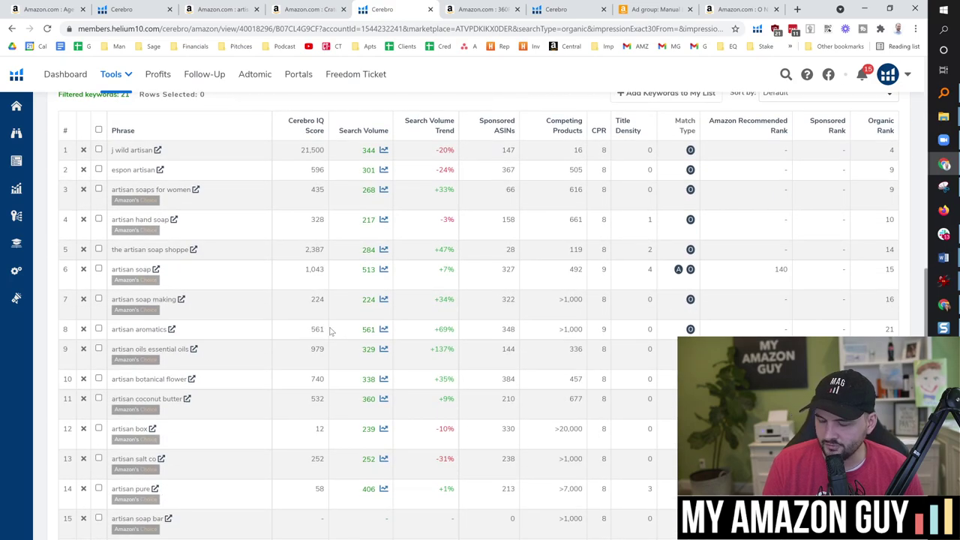
pyautogui.scroll(-1, 335, 328)
pyautogui.scroll(3, 334, 328)
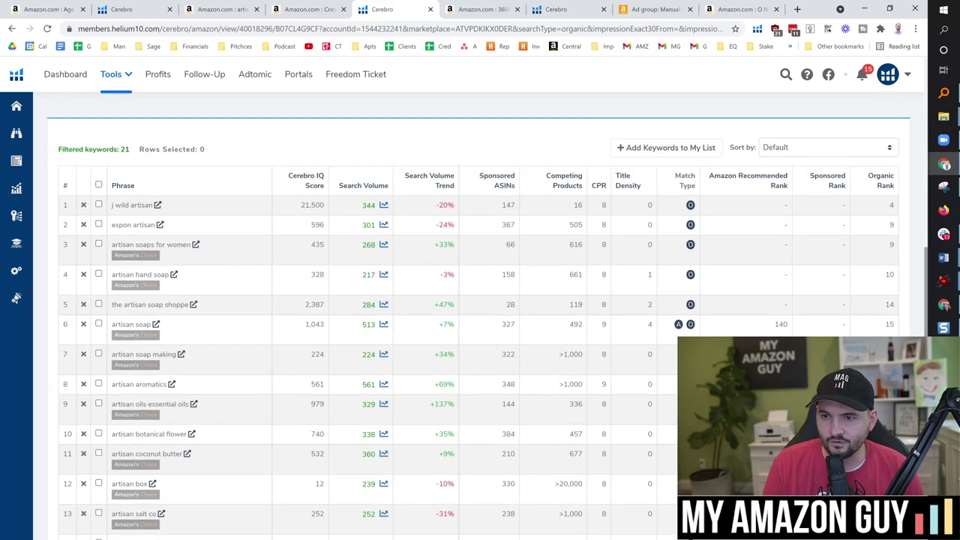
# Step: Back in the Seller Central listing, add "Vegan" after "Natural" in the product name and review the title's ending
pyautogui.hotkey('alt', 'Tab')
pyautogui.moveTo(533, 104); pyautogui.dragTo(584, 98)
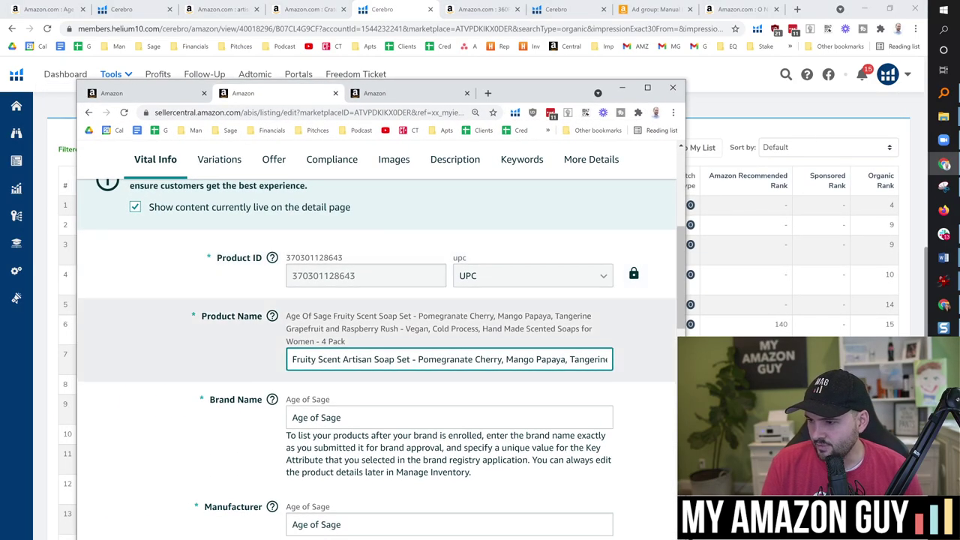
pyautogui.moveTo(580, 360); pyautogui.dragTo(612, 361)
pyautogui.click(460, 359)
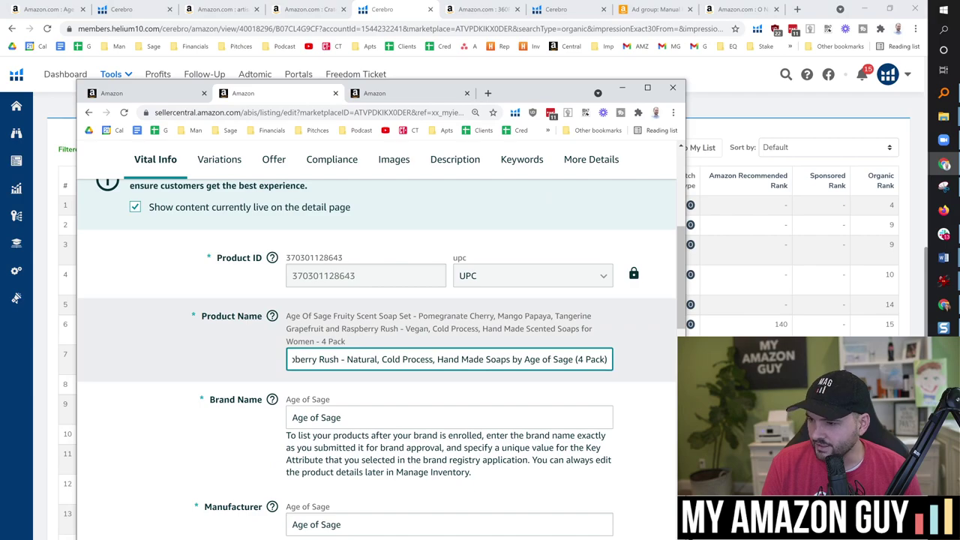
pyautogui.moveTo(532, 359); pyautogui.dragTo(582, 359)
pyautogui.click(513, 360)
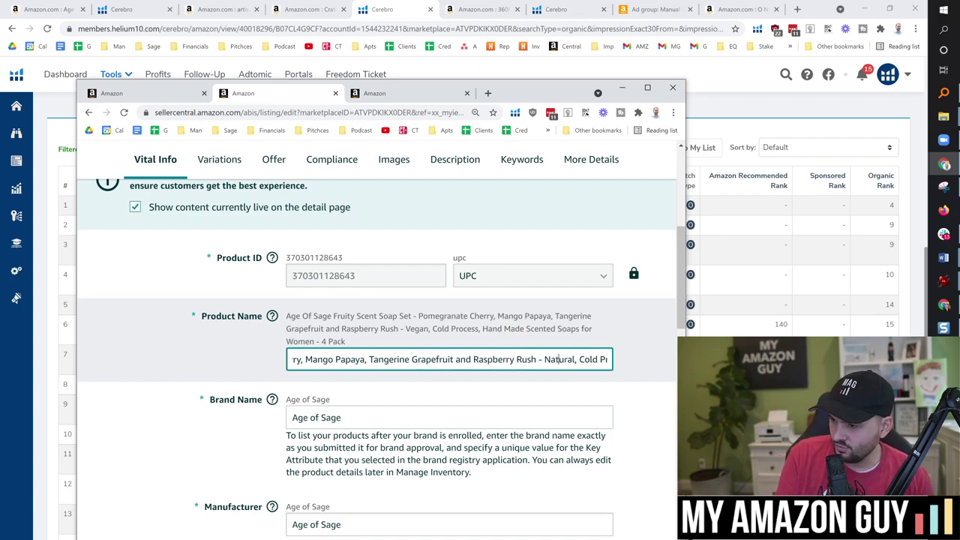
pyautogui.click(575, 360)
pyautogui.write('Vegan')
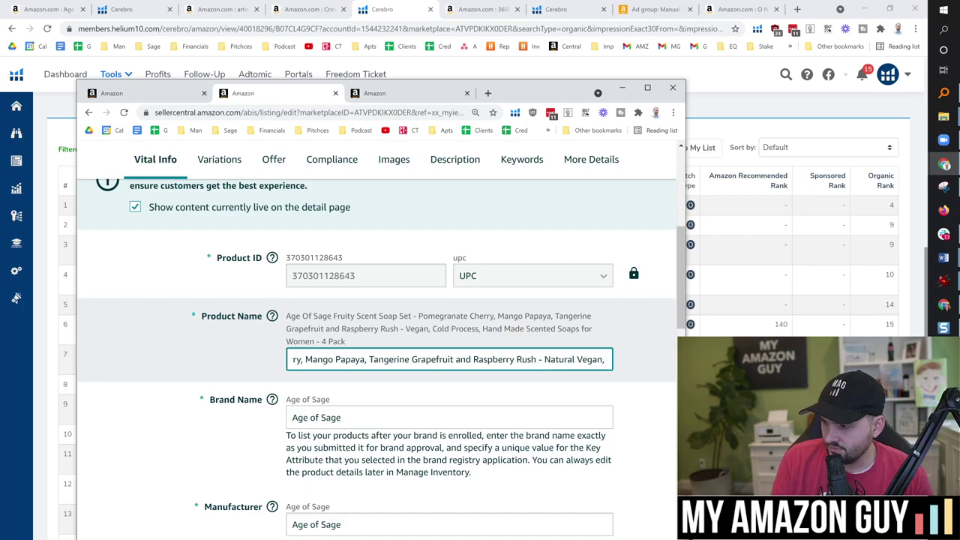
pyautogui.moveTo(598, 359); pyautogui.dragTo(550, 360)
pyautogui.hotkey('shift', 'End')
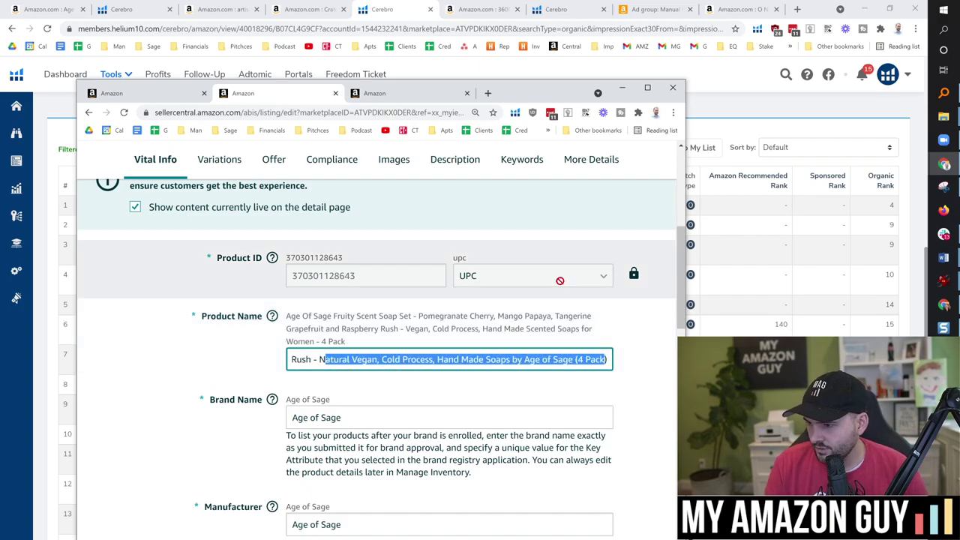
pyautogui.moveTo(522, 96); pyautogui.dragTo(367, 93)
pyautogui.hotkey('alt', 'Tab')
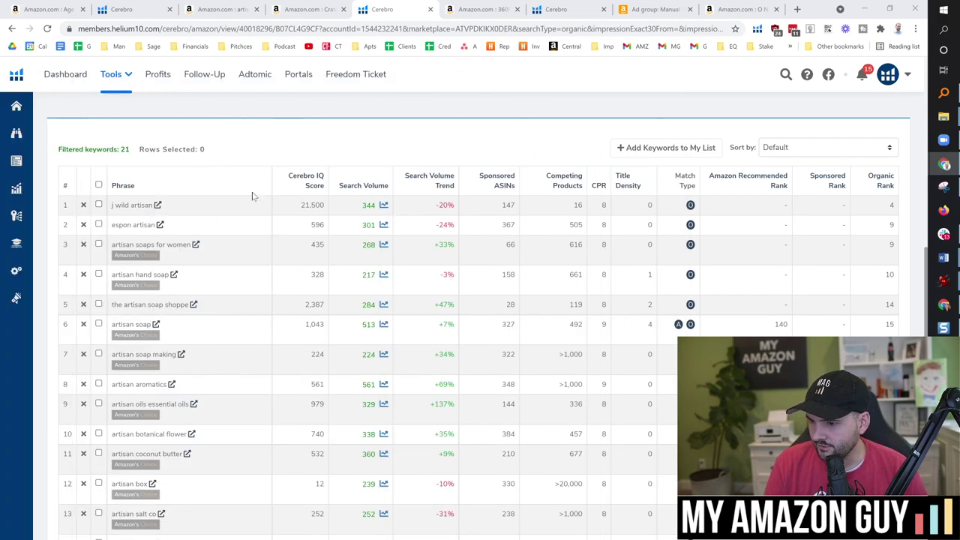
# Step: In Cerebro, clear the Crate 61 keyword filters and sort the phrases by search volume, high to low
pyautogui.scroll(2, 338, 232)
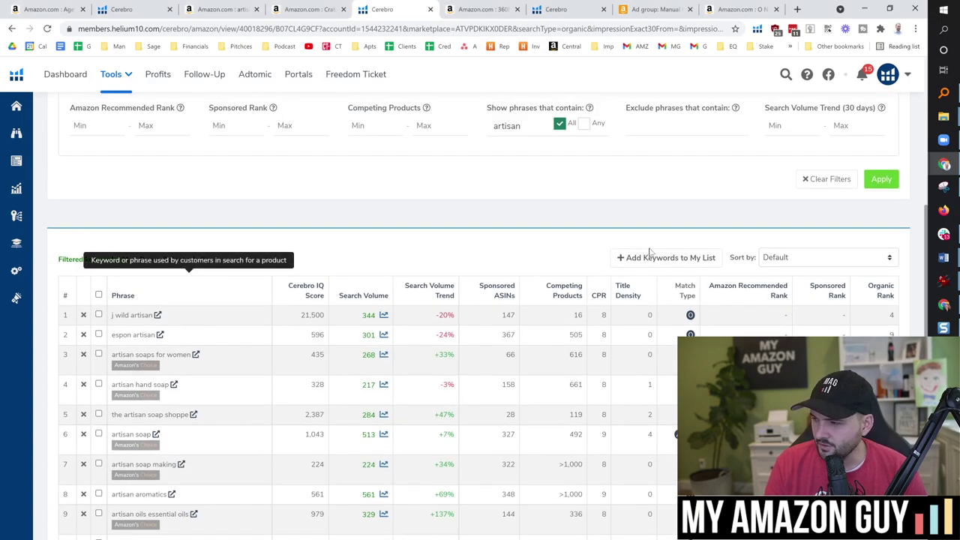
pyautogui.scroll(1, 294, 252)
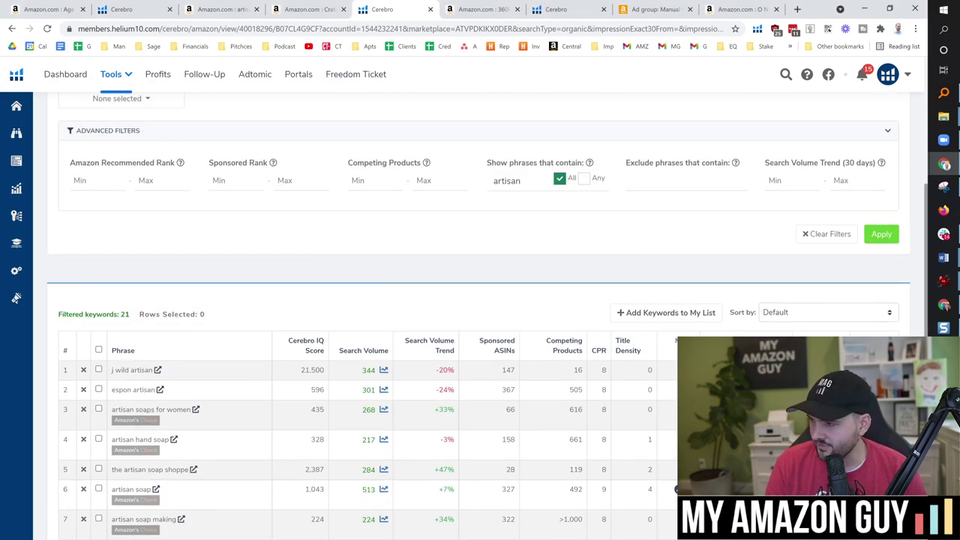
pyautogui.click(823, 236)
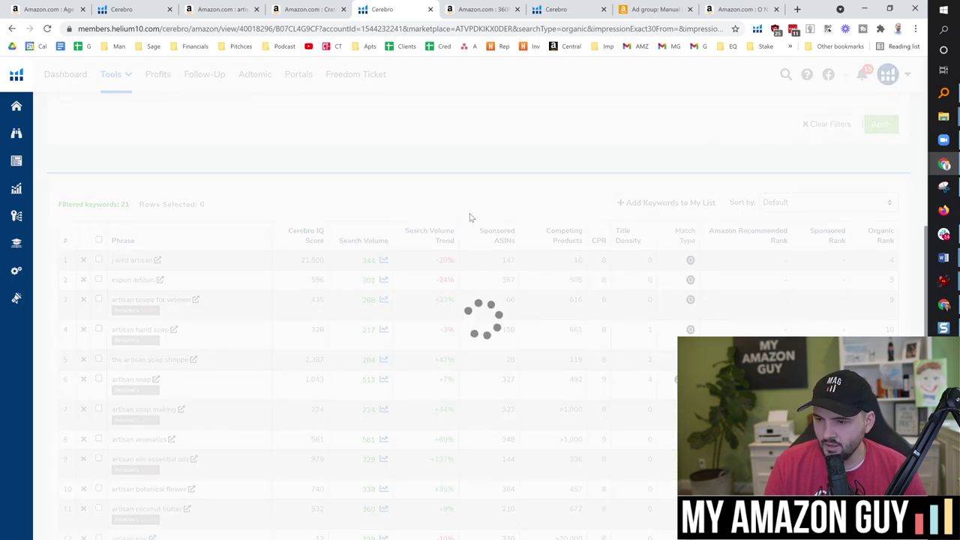
pyautogui.click(365, 239)
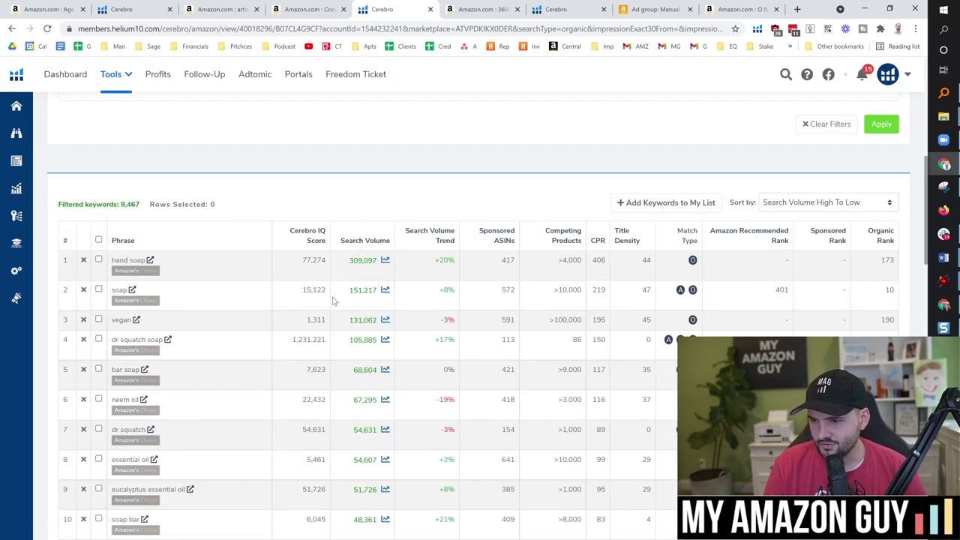
# Step: Examine the highest-volume Crate 61 phrases on the first results page for terms relevant to the soap set
pyautogui.scroll(-2, 251, 318)
pyautogui.scroll(-3, 225, 341)
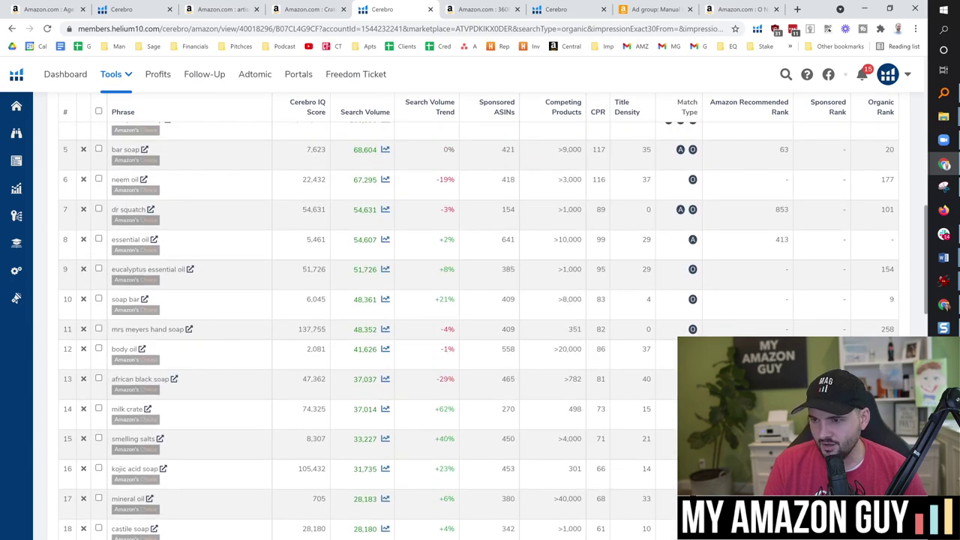
pyautogui.doubleClick(133, 209)
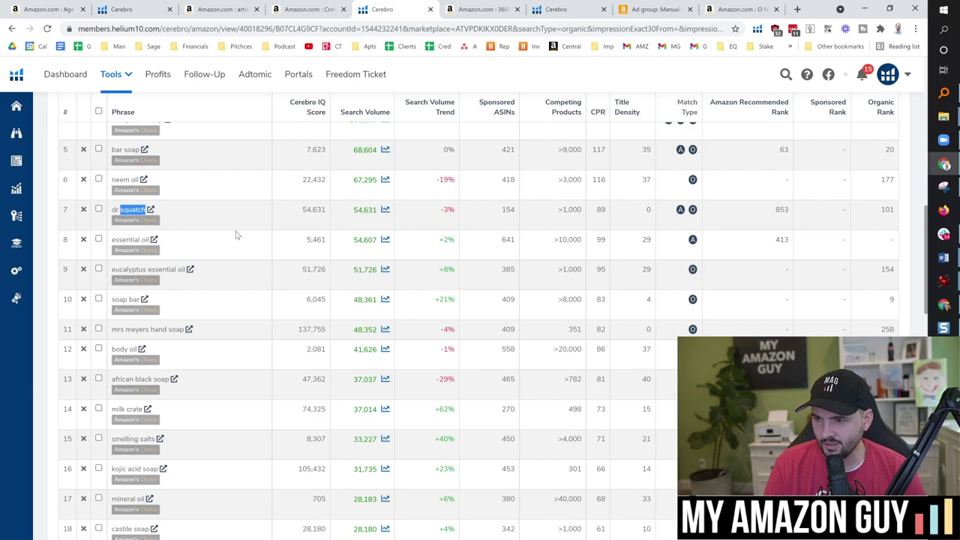
pyautogui.click(275, 224)
pyautogui.scroll(-5, 277, 240)
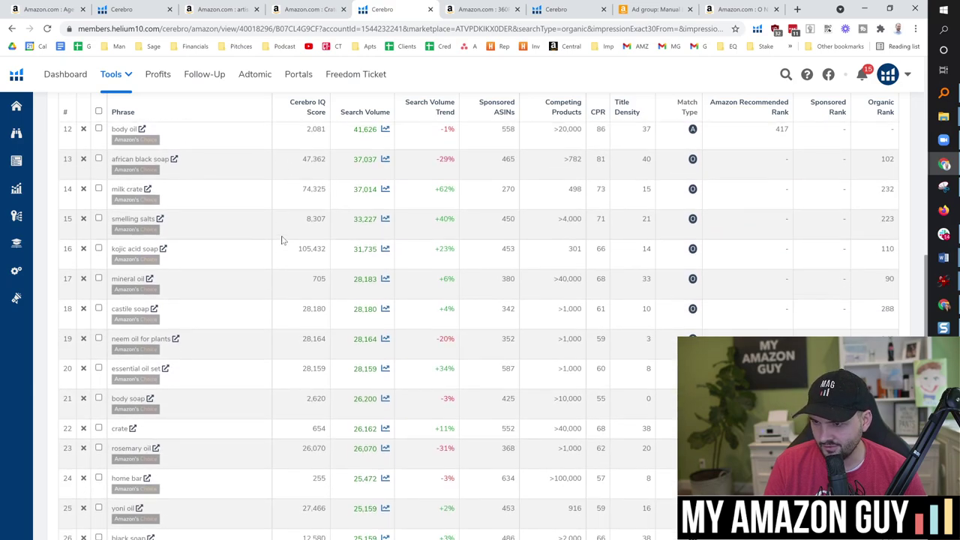
pyautogui.scroll(-3, 351, 259)
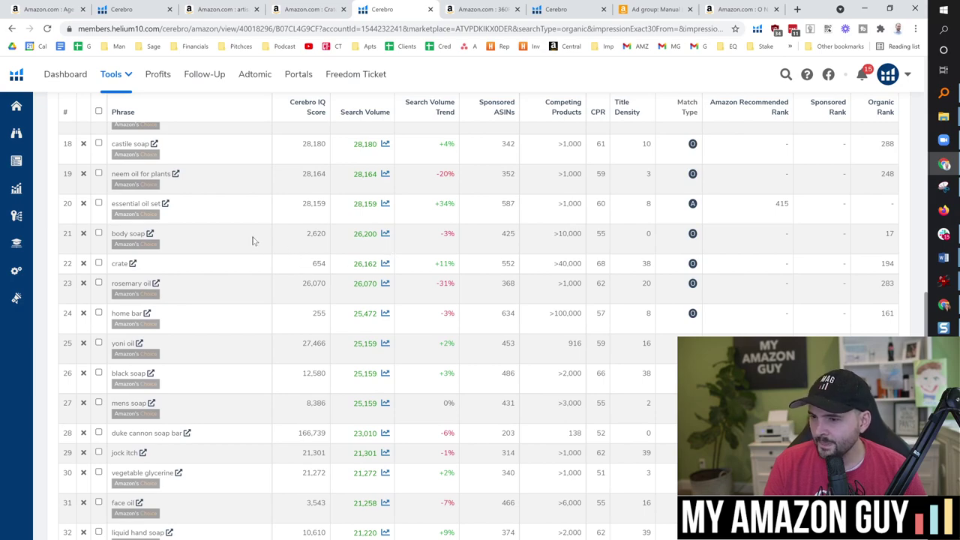
pyautogui.scroll(-3, 248, 249)
pyautogui.scroll(-6, 315, 285)
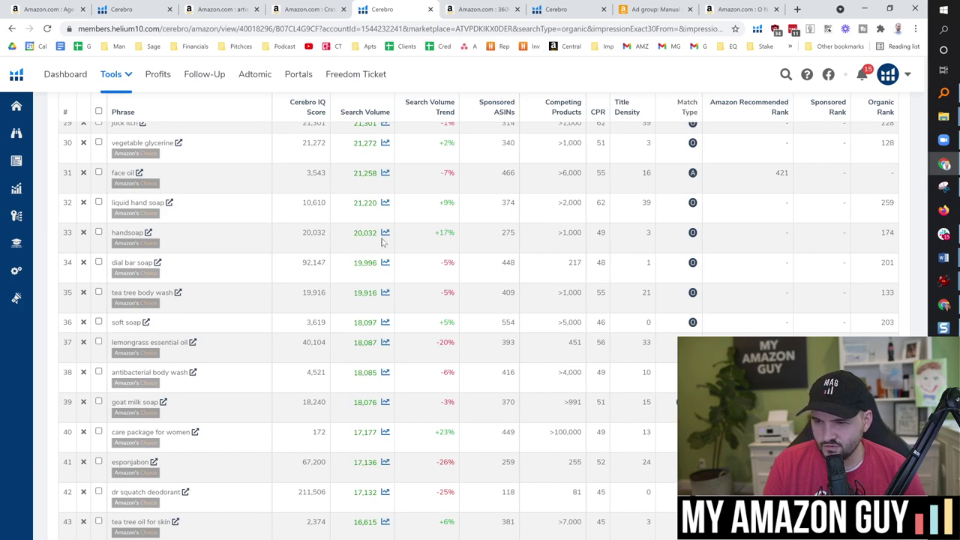
pyautogui.scroll(-2, 380, 244)
pyautogui.scroll(-3, 349, 254)
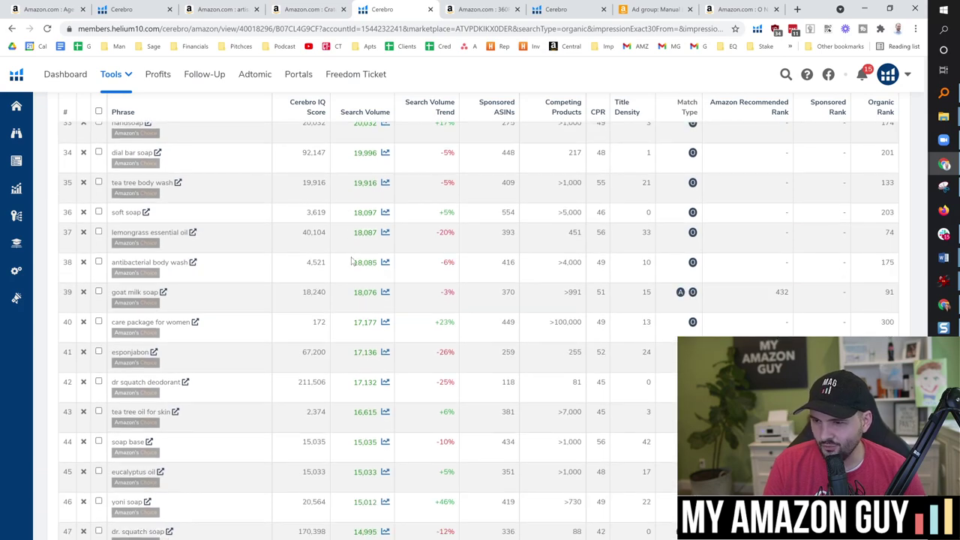
pyautogui.scroll(-3, 331, 264)
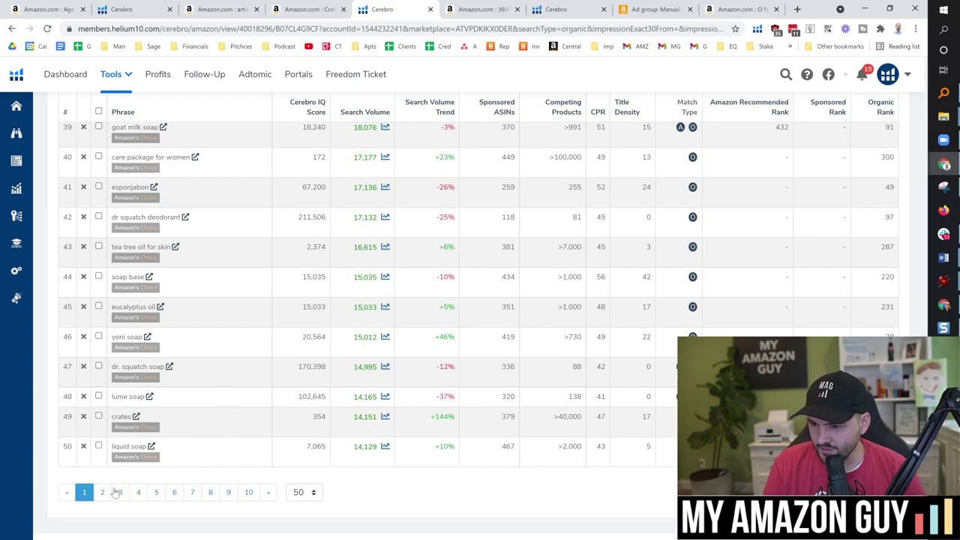
# Step: Examine the Crate 61 phrases on results pages 2 and 3 for further relevant soap keywords
pyautogui.click(102, 493)
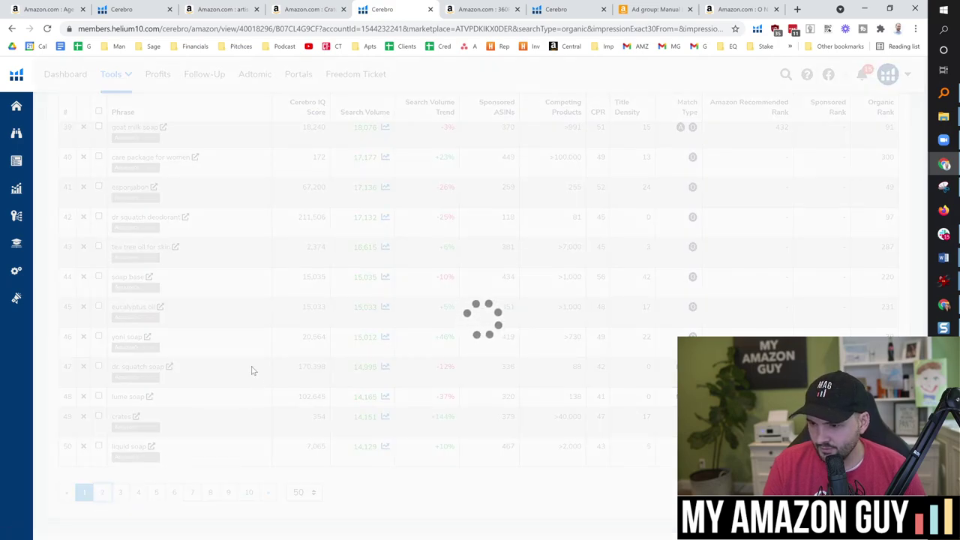
pyautogui.scroll(10, 232, 270)
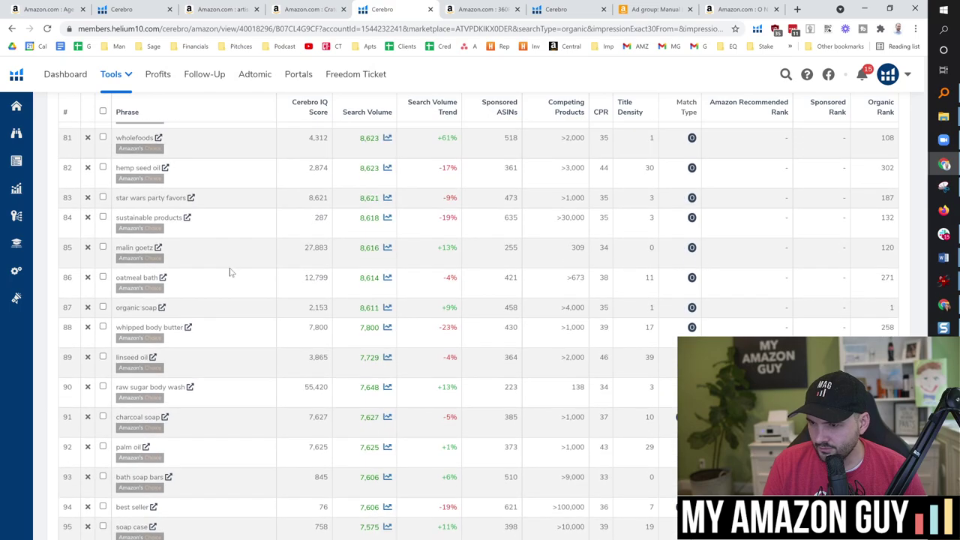
pyautogui.scroll(2, 225, 289)
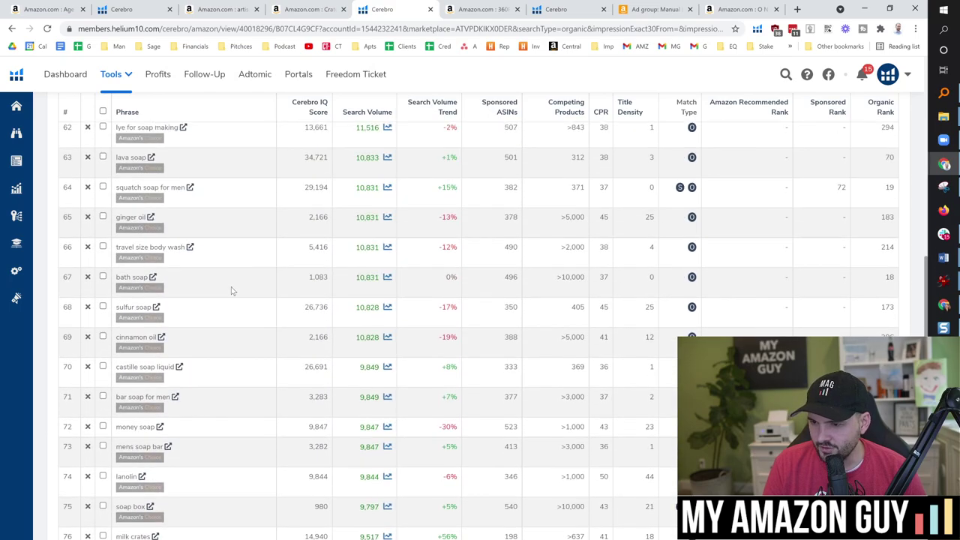
pyautogui.scroll(5, 242, 289)
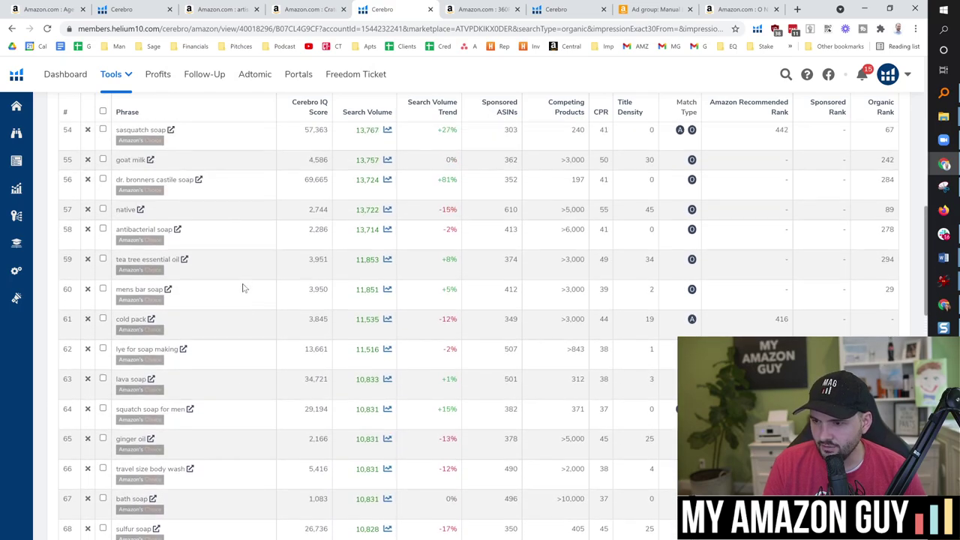
pyautogui.scroll(-15, 257, 292)
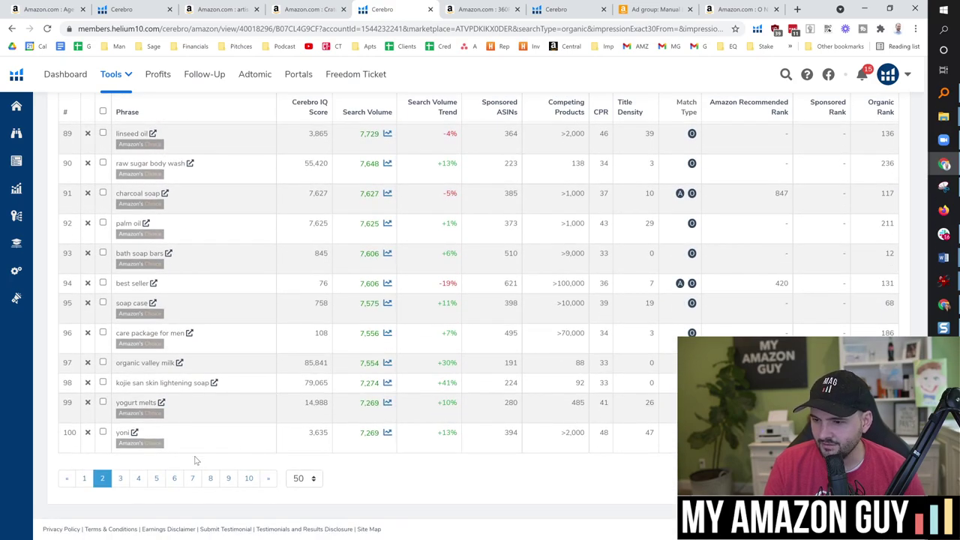
pyautogui.click(121, 478)
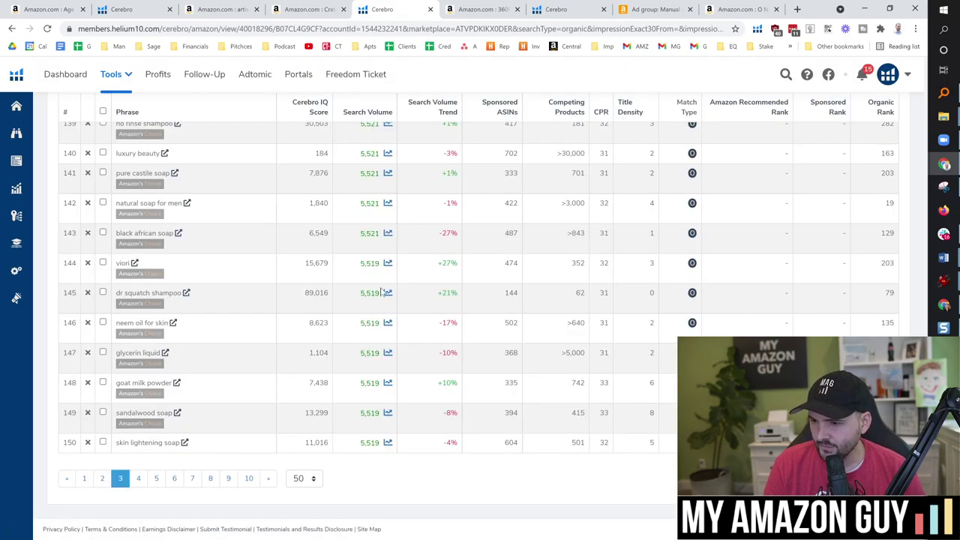
pyautogui.scroll(10, 285, 293)
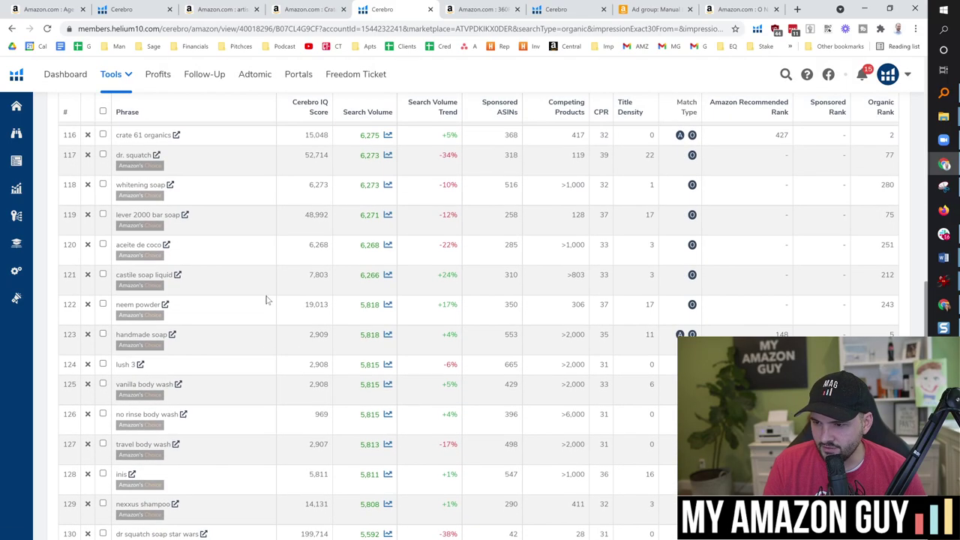
pyautogui.scroll(5, 266, 300)
# Step: Open the 360Feel soap's Cerebro results and examine its ranked keyword phrases
pyautogui.click(555, 9)
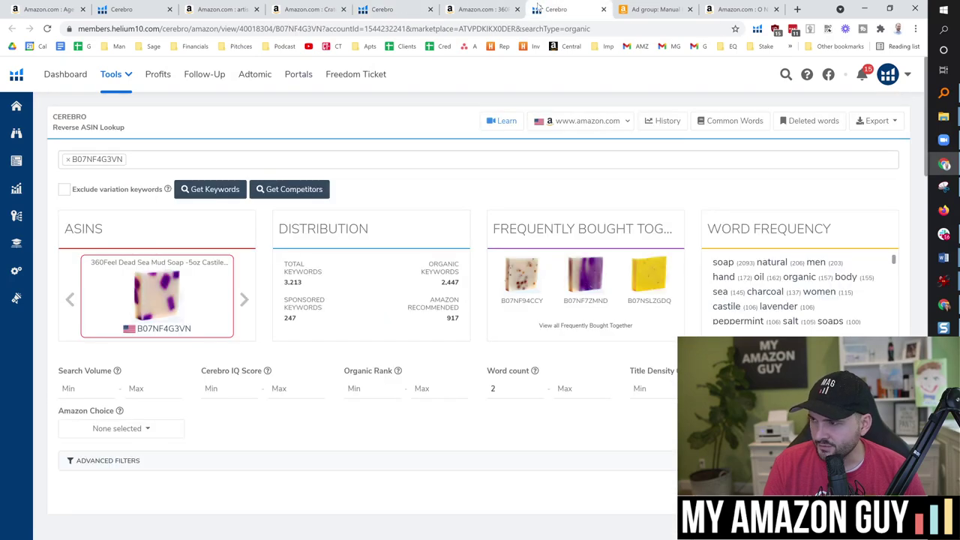
pyautogui.scroll(-5, 486, 234)
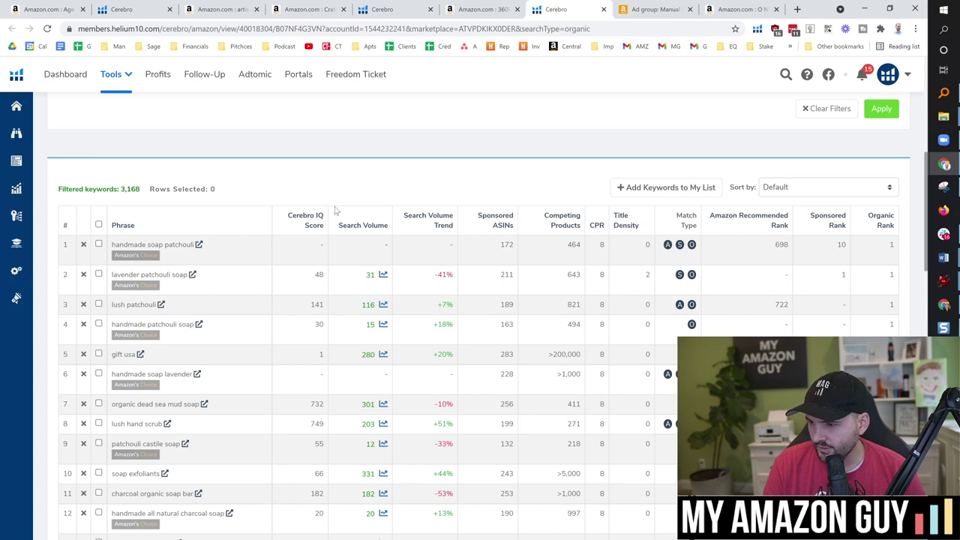
pyautogui.scroll(-2, 265, 214)
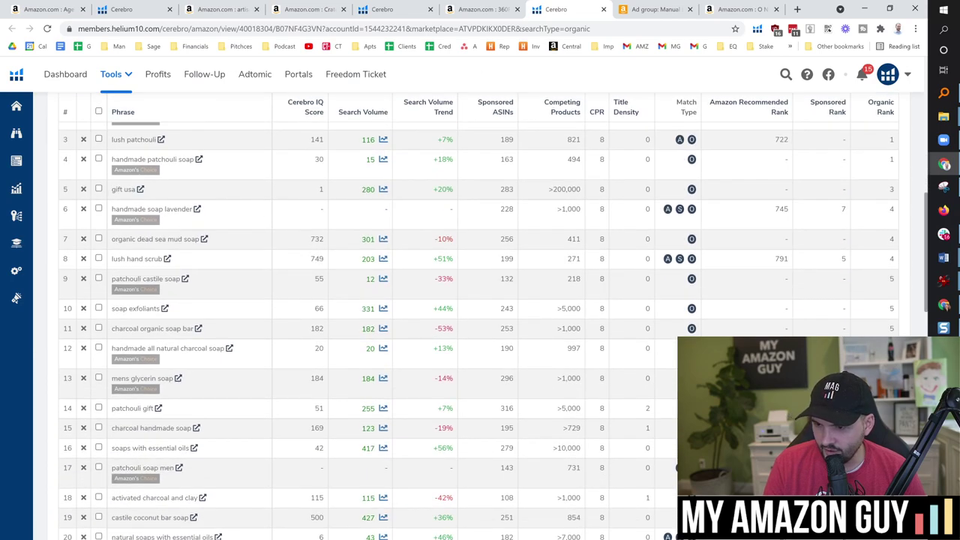
# Step: Examine the remaining 360Feel phrases on the first Cerebro results page for relevant soap keywords
pyautogui.scroll(-2, 300, 248)
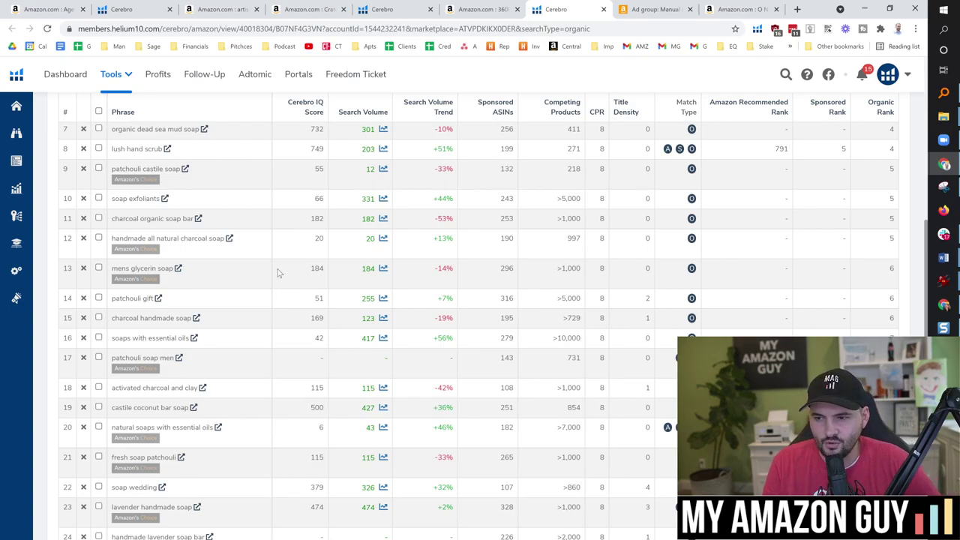
pyautogui.scroll(-2, 275, 272)
pyautogui.scroll(-4, 270, 272)
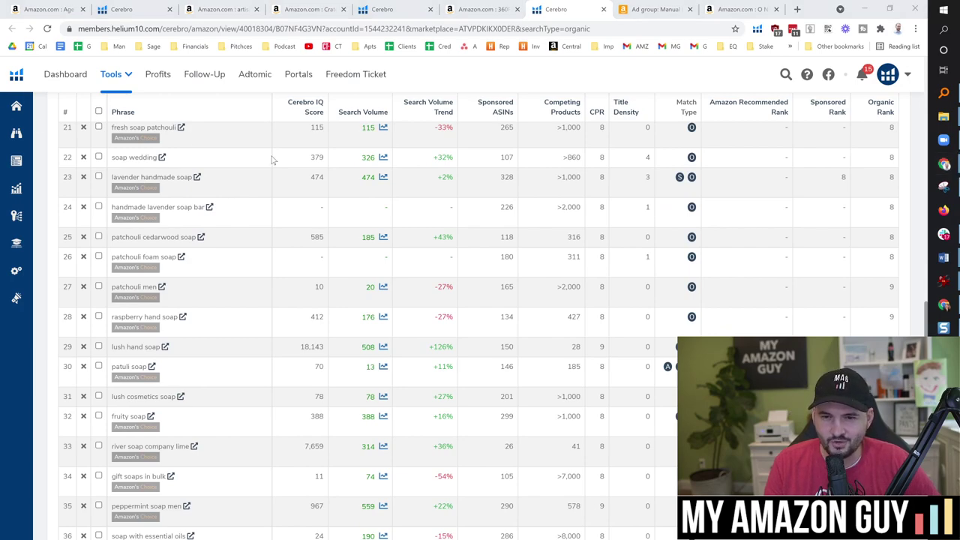
pyautogui.click(291, 229)
pyautogui.scroll(-4, 270, 236)
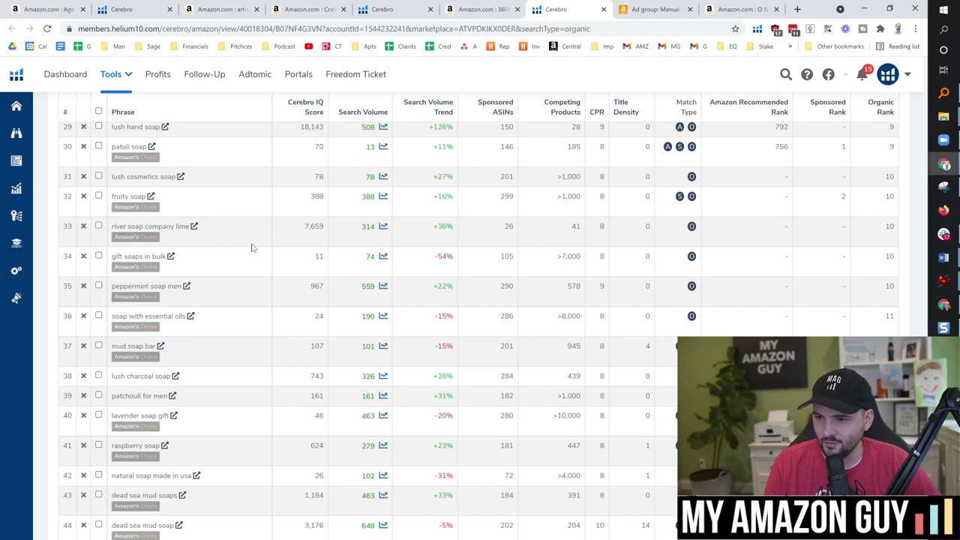
pyautogui.scroll(-5, 225, 255)
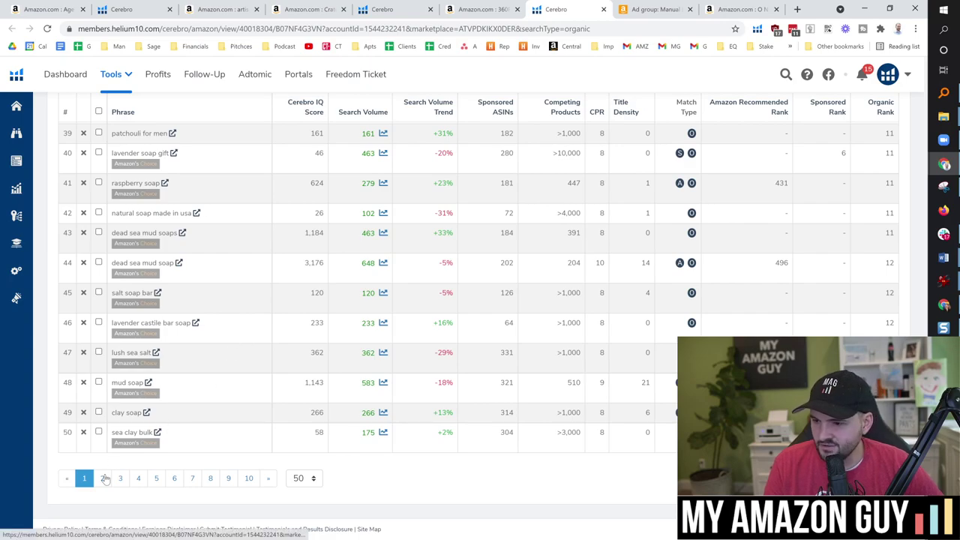
# Step: Open page 2 of the 360Feel Cerebro results and examine its phrases for further relevant soap keywords
pyautogui.click(105, 479)
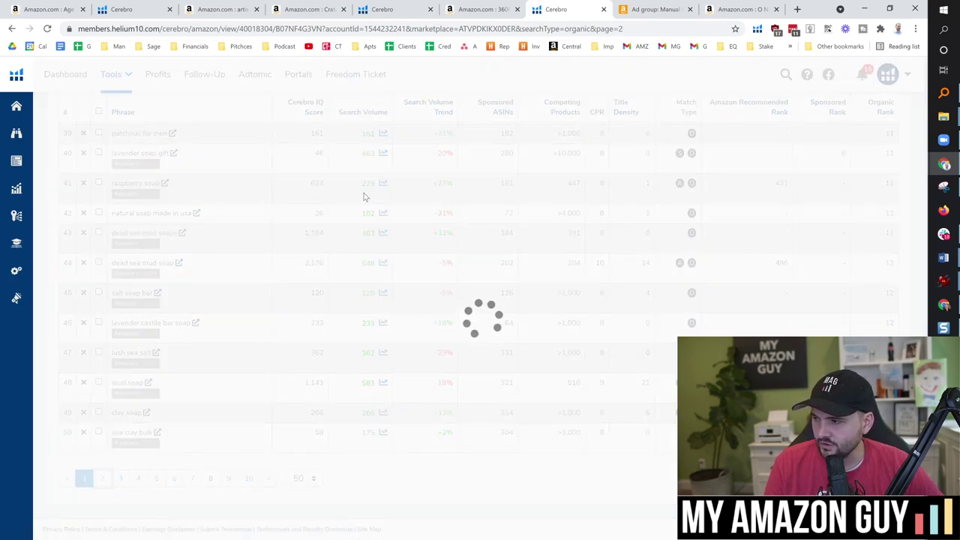
pyautogui.scroll(5, 303, 217)
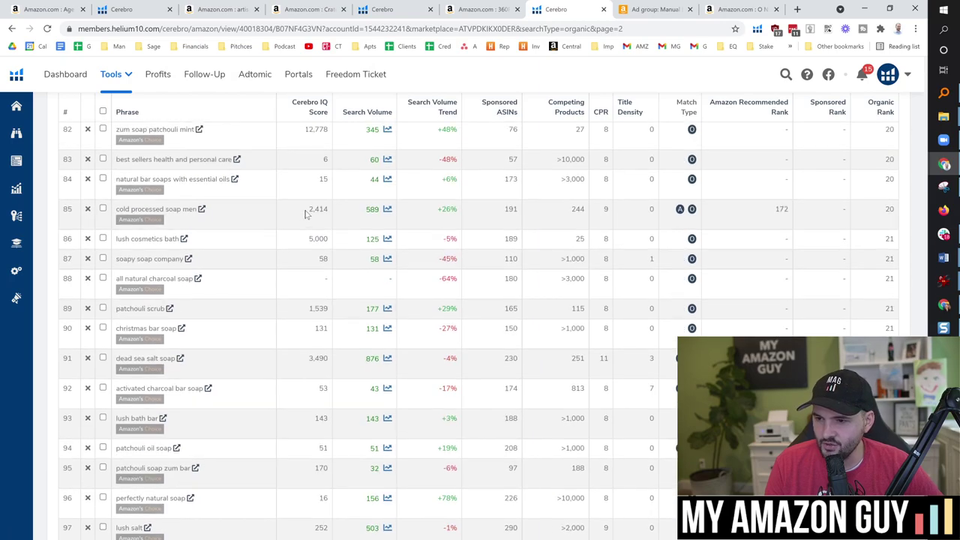
pyautogui.scroll(1, 304, 258)
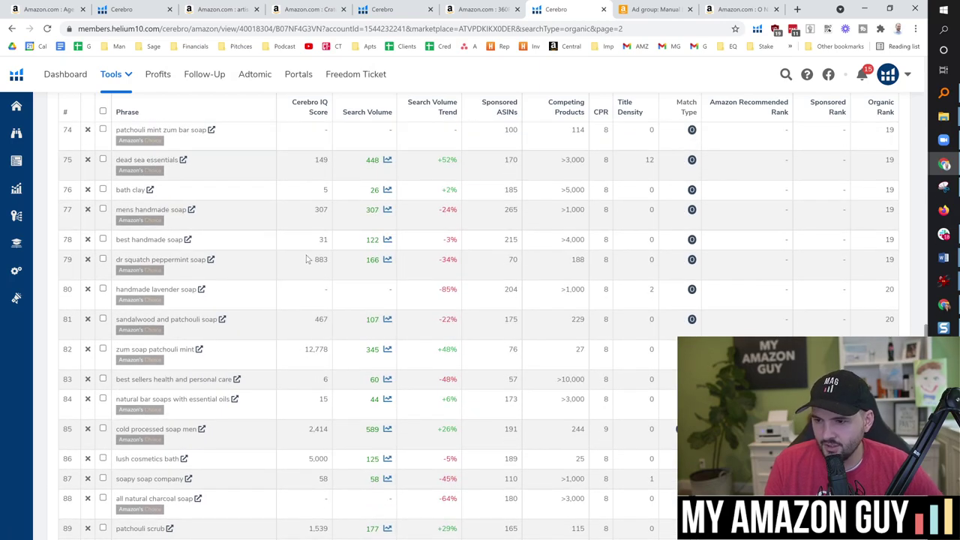
pyautogui.scroll(7, 233, 300)
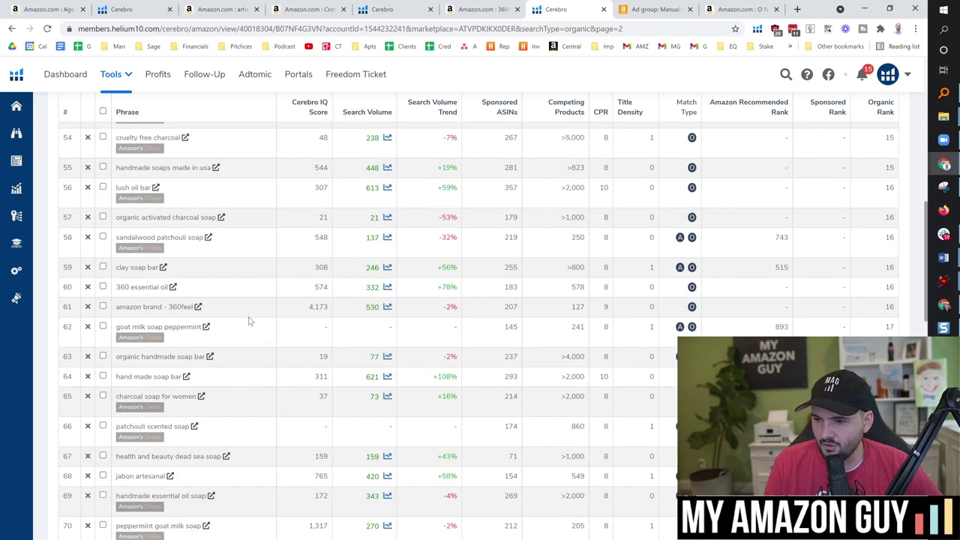
pyautogui.scroll(2, 250, 321)
pyautogui.scroll(-15, 312, 287)
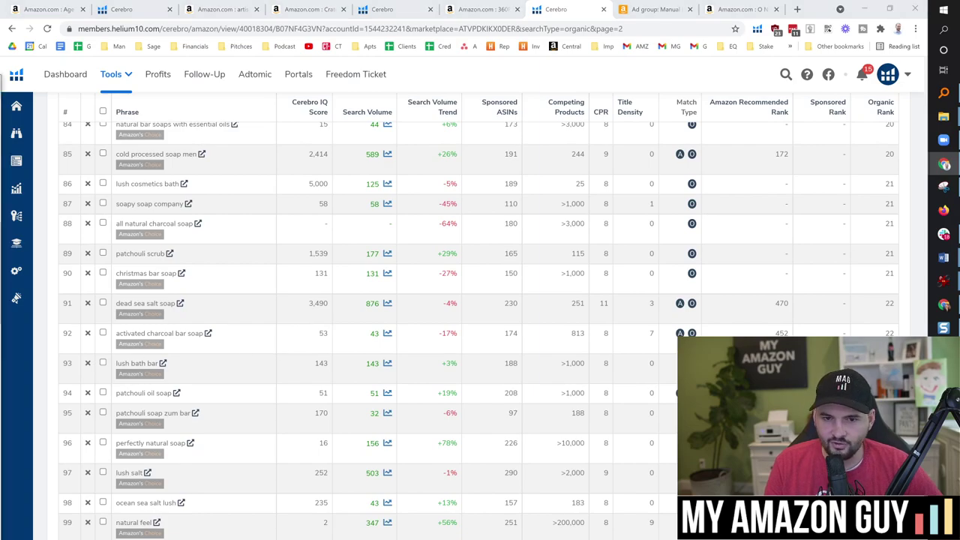
# Step: In Seller Central, compare the fruity set's live and edited titles, and copy the edited one into the masculine listing's address bar for reference
pyautogui.hotkey('alt', 'Tab')
pyautogui.doubleClick(559, 73)
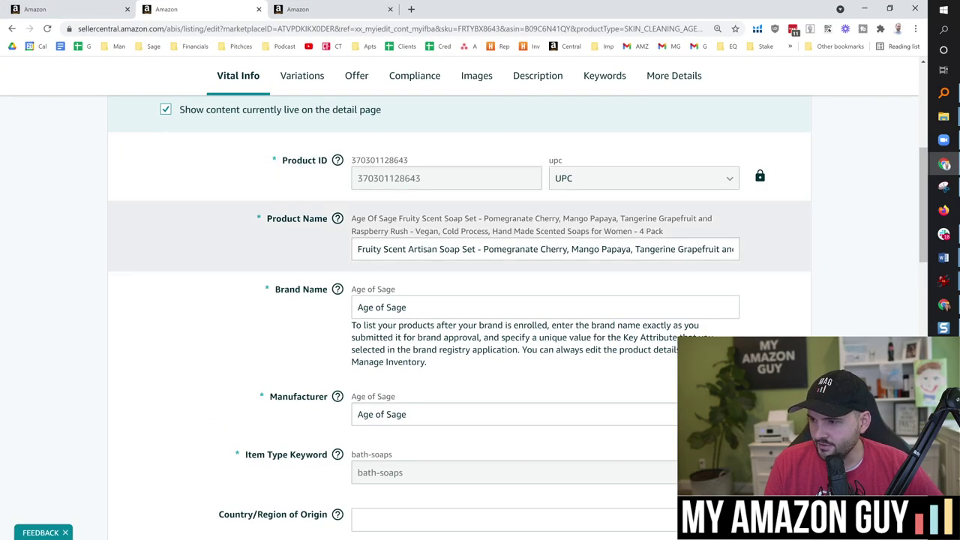
pyautogui.moveTo(356, 218); pyautogui.dragTo(720, 240)
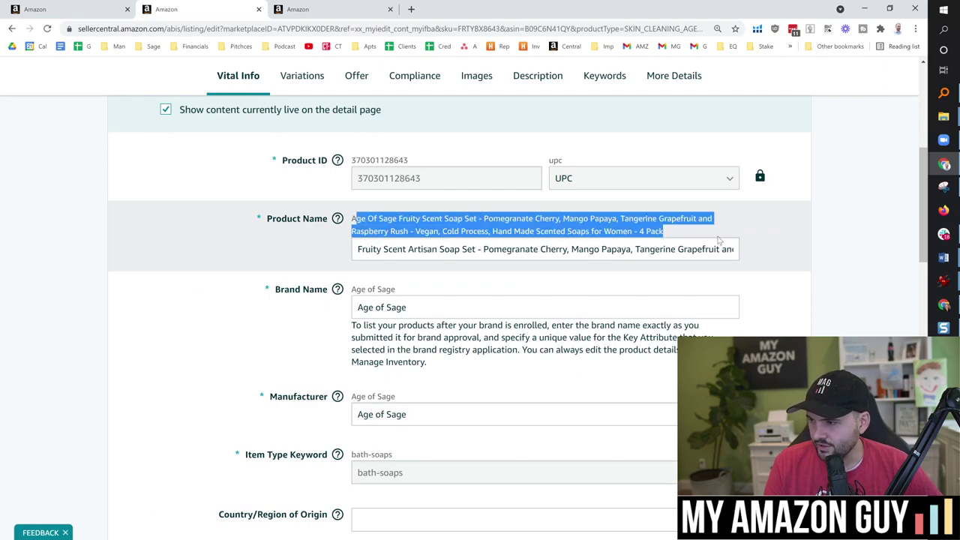
pyautogui.moveTo(362, 249); pyautogui.dragTo(738, 250)
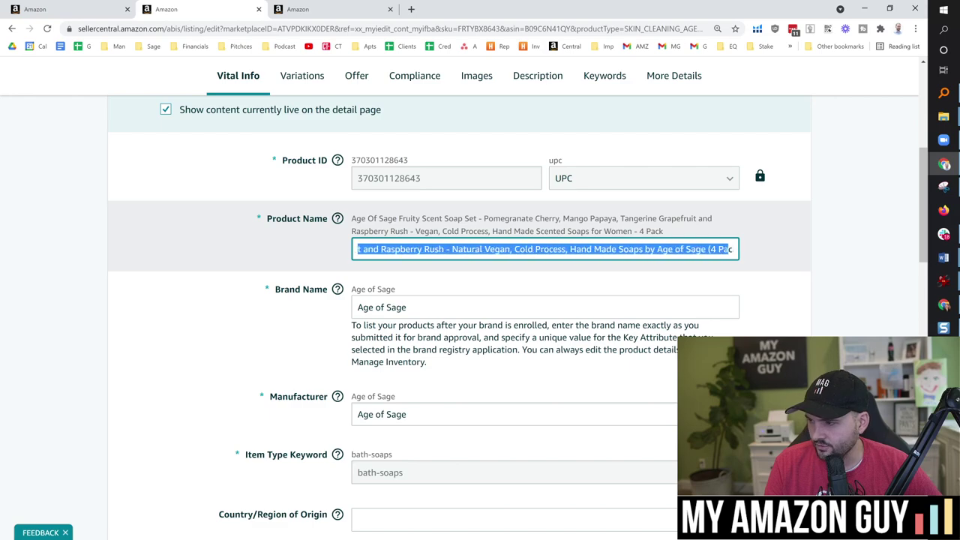
pyautogui.click(568, 249)
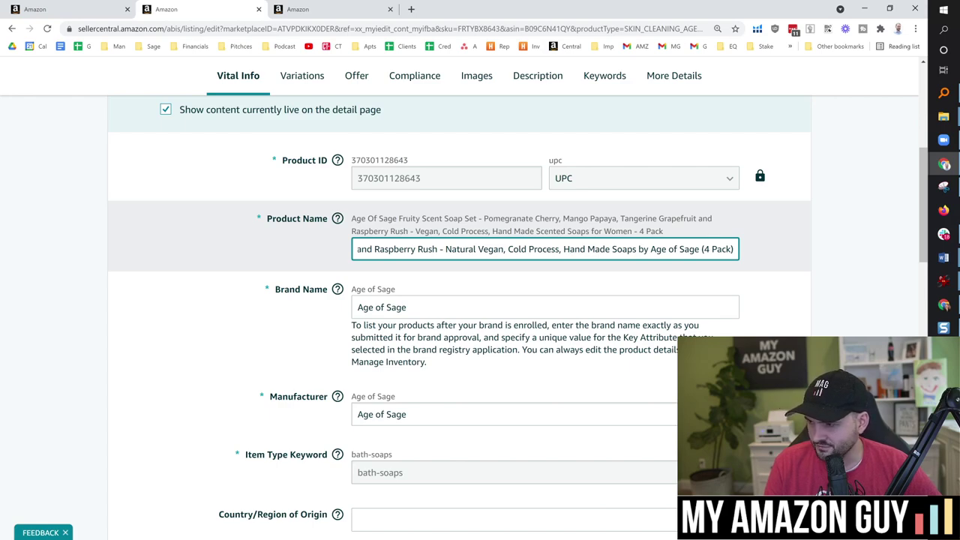
pyautogui.hotkey('ctrl', 'a')
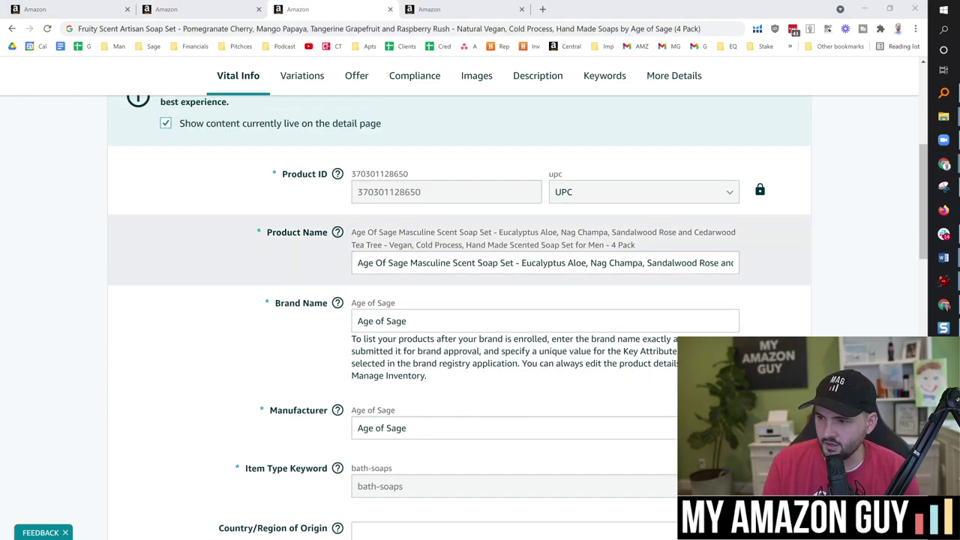
# Step: In the masculine soap set's product name, remove the leading "Age Of Sage" and insert "Artisan" before "Soap Set"
pyautogui.moveTo(357, 262); pyautogui.dragTo(408, 263)
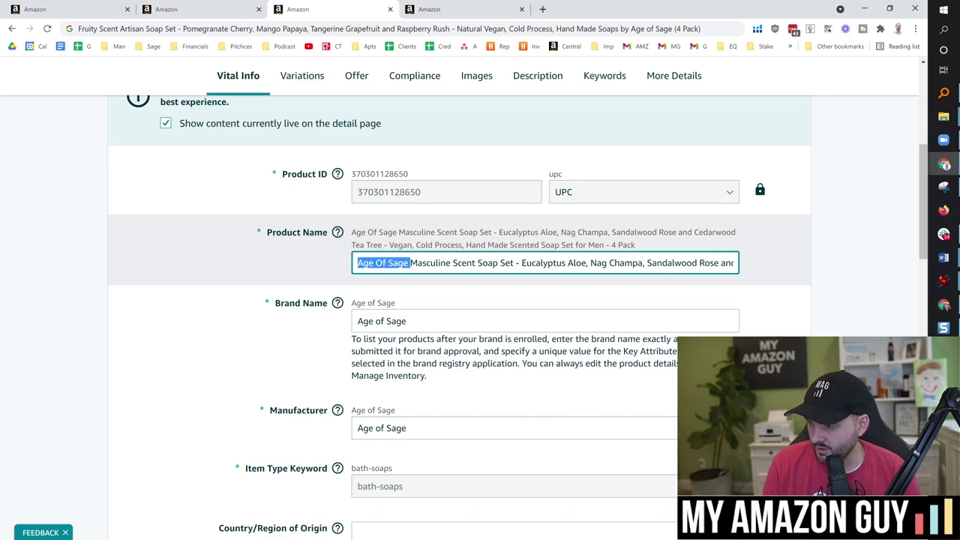
pyautogui.press('BackSpace')
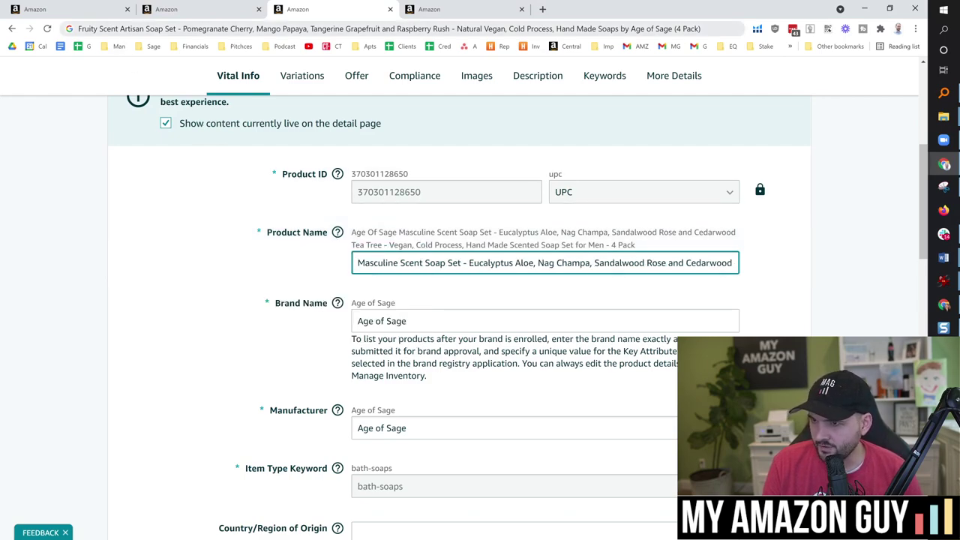
pyautogui.moveTo(78, 28); pyautogui.dragTo(134, 28)
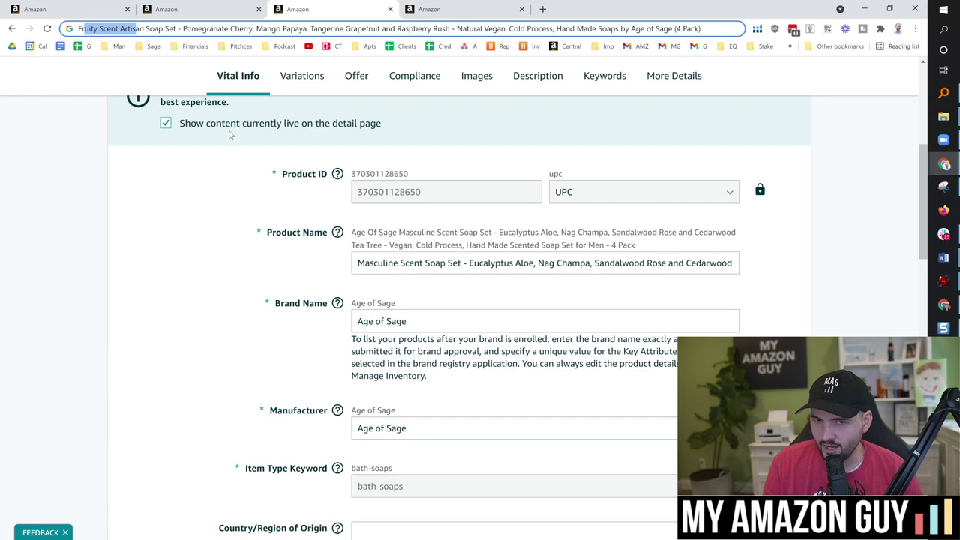
pyautogui.click(183, 266)
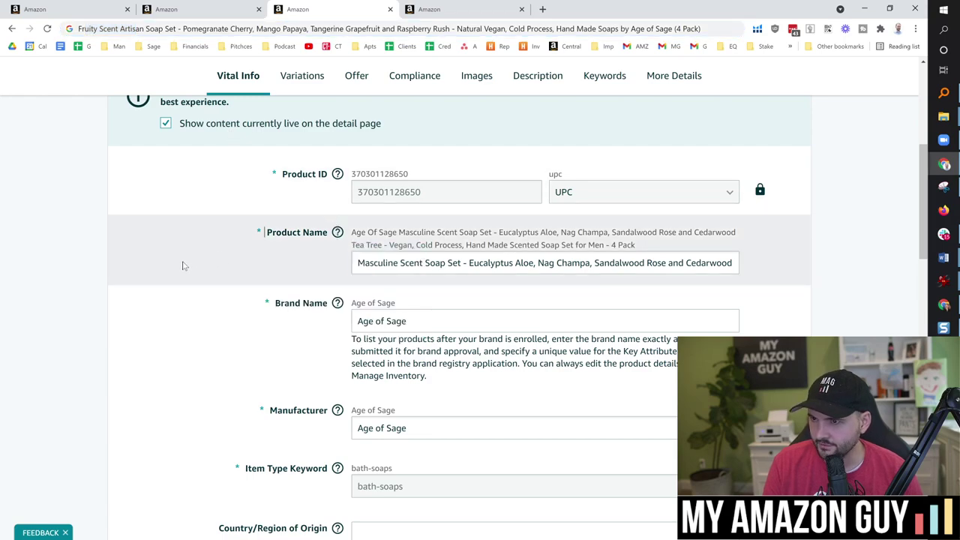
pyautogui.click(414, 263)
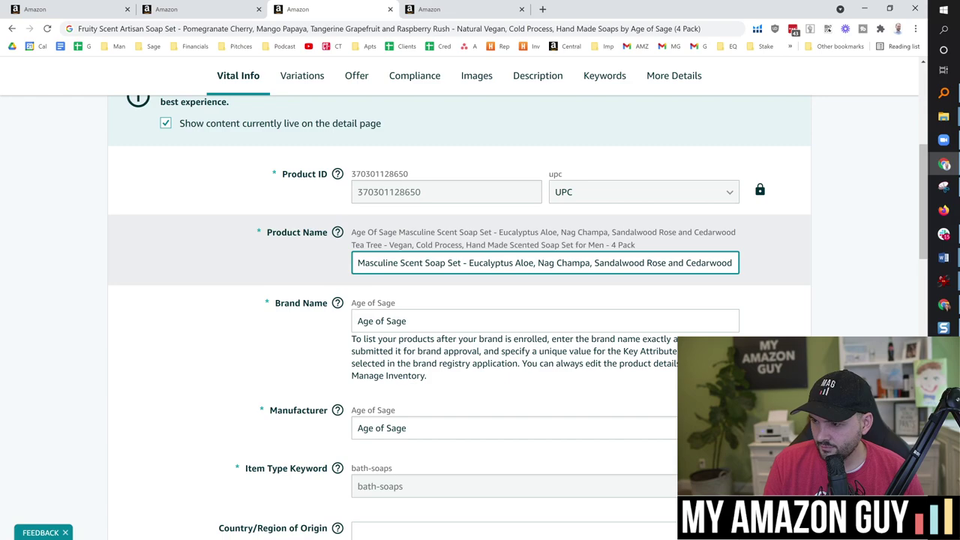
pyautogui.write('Artisan')
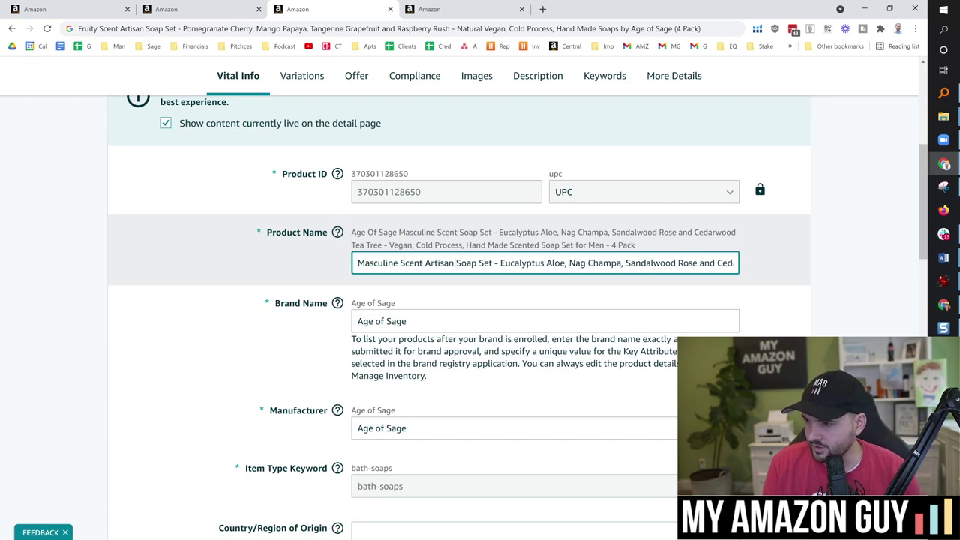
# Step: Replace the dashed pack size ending the masculine set's product name with "by Age of Sage (4 Pack)"
pyautogui.hotkey('shift', 'Right')
pyautogui.hotkey('shift', 'Right')
pyautogui.hotkey('shift', 'Right')
pyautogui.hotkey('shift', 'Right')
pyautogui.hotkey('shift', 'Right')
pyautogui.hotkey('shift', 'Right')
pyautogui.hotkey('shift', 'Right')
pyautogui.hotkey('shift', 'Right')
pyautogui.hotkey('shift', 'Right')
pyautogui.hotkey('shift', 'Right')
pyautogui.hotkey('shift', 'Right')
pyautogui.hotkey('shift', 'Right')
pyautogui.hotkey('shift', 'Right')
pyautogui.hotkey('shift', 'Right')
pyautogui.hotkey('shift', 'Right')
pyautogui.hotkey('shift', 'Right')
pyautogui.hotkey('shift', 'Right')
pyautogui.hotkey('shift', 'Right')
pyautogui.hotkey('shift', 'Right')
pyautogui.hotkey('shift', 'Right')
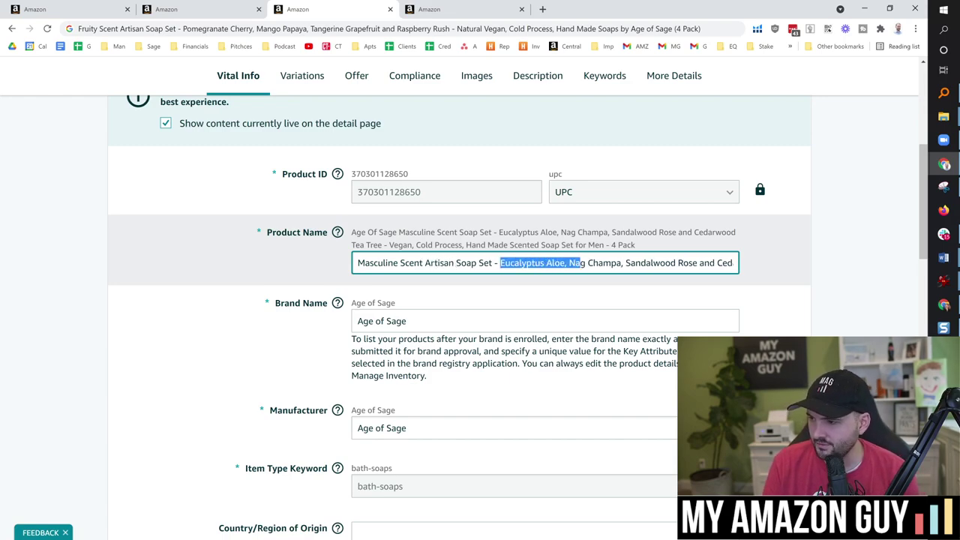
pyautogui.hotkey('shift', 'End')
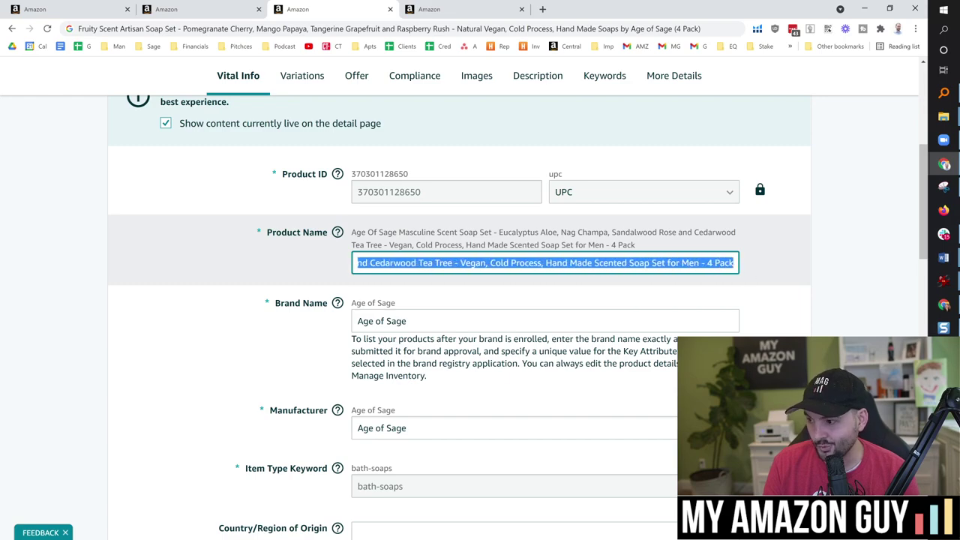
pyautogui.click(699, 263)
pyautogui.press('Right')
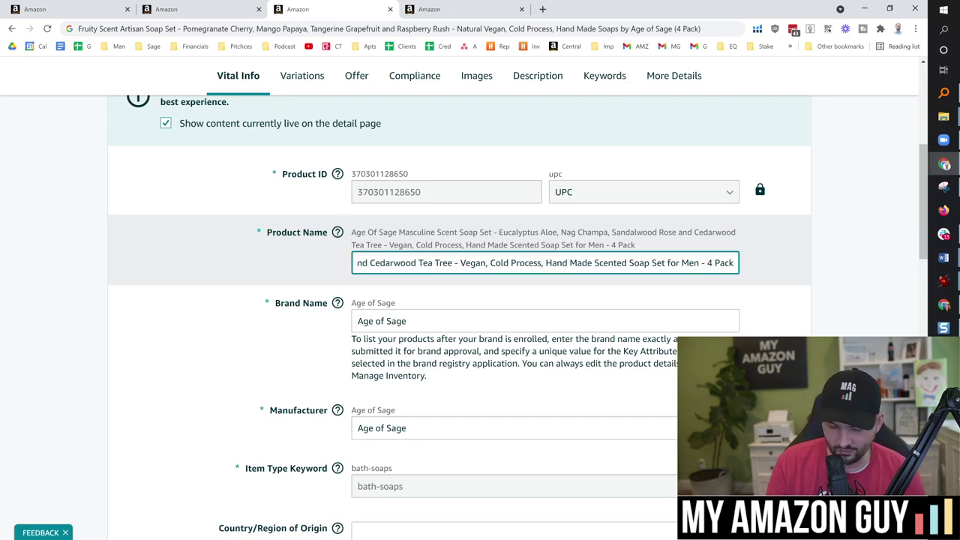
pyautogui.write('(')
pyautogui.press('End')
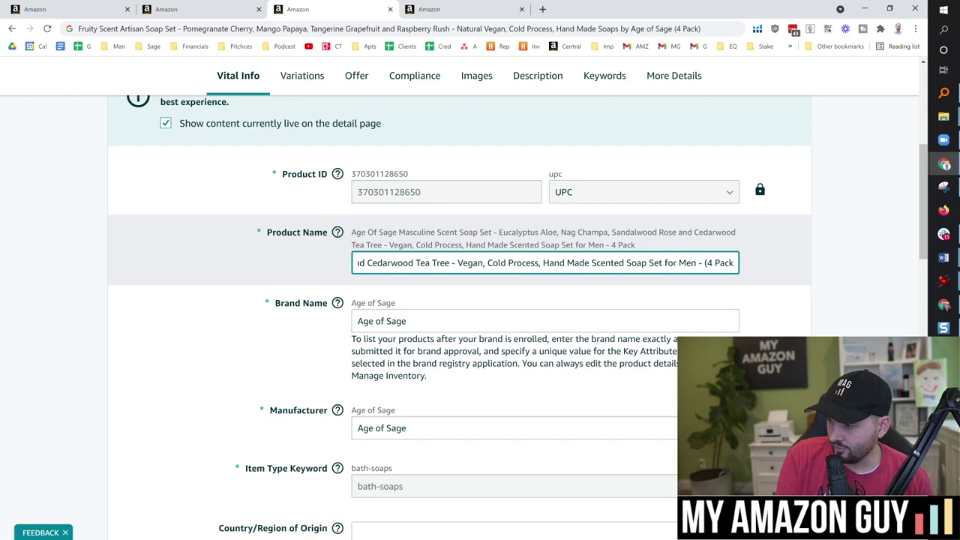
pyautogui.write(')')
pyautogui.press('Left')
pyautogui.press('Left')
pyautogui.press('Left')
pyautogui.press('Left')
pyautogui.press('Left')
pyautogui.press('Left')
pyautogui.press('Left')
pyautogui.press('Left')
pyautogui.press('BackSpace')
pyautogui.press('BackSpace')
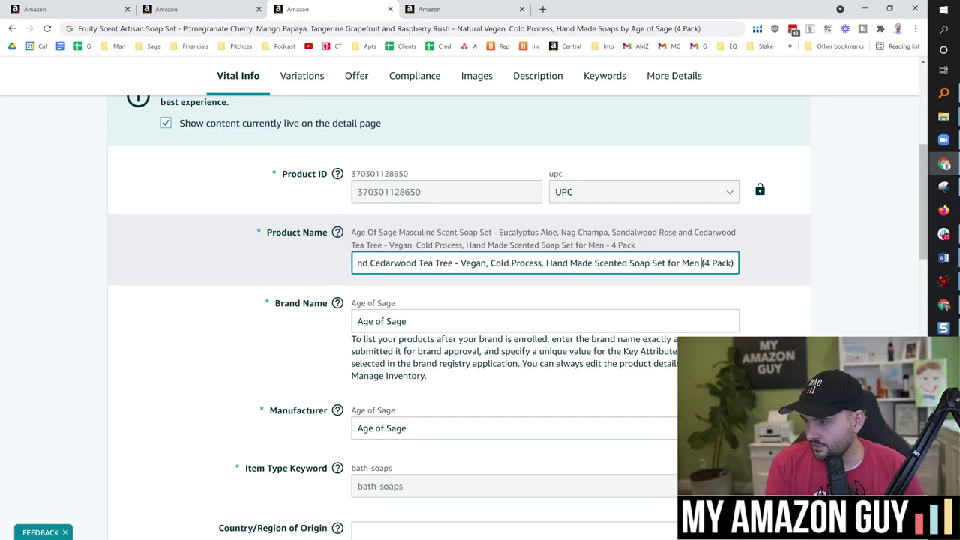
pyautogui.write('by Age of Sage')
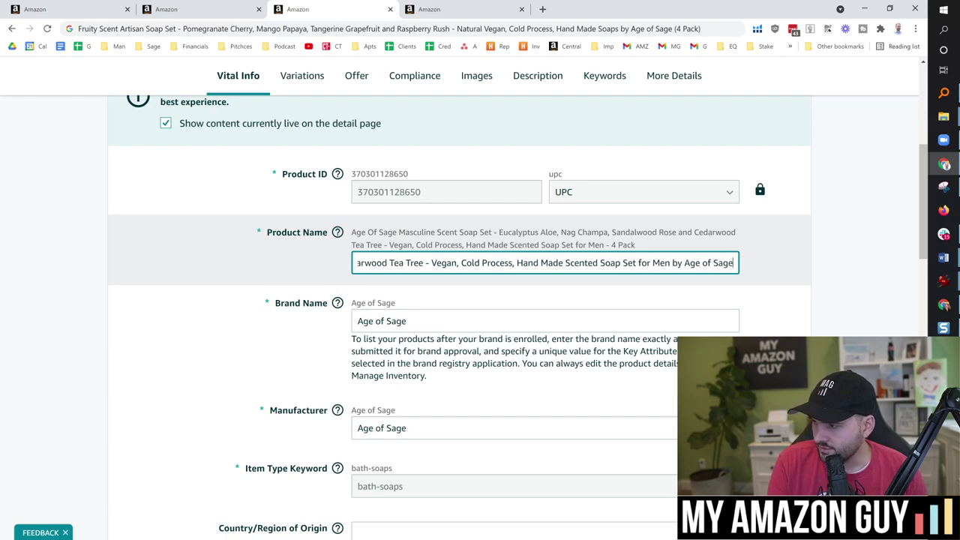
# Step: Insert "Natural" before "Vegan" in the masculine soap set's product name
pyautogui.moveTo(660, 262); pyautogui.dragTo(534, 262)
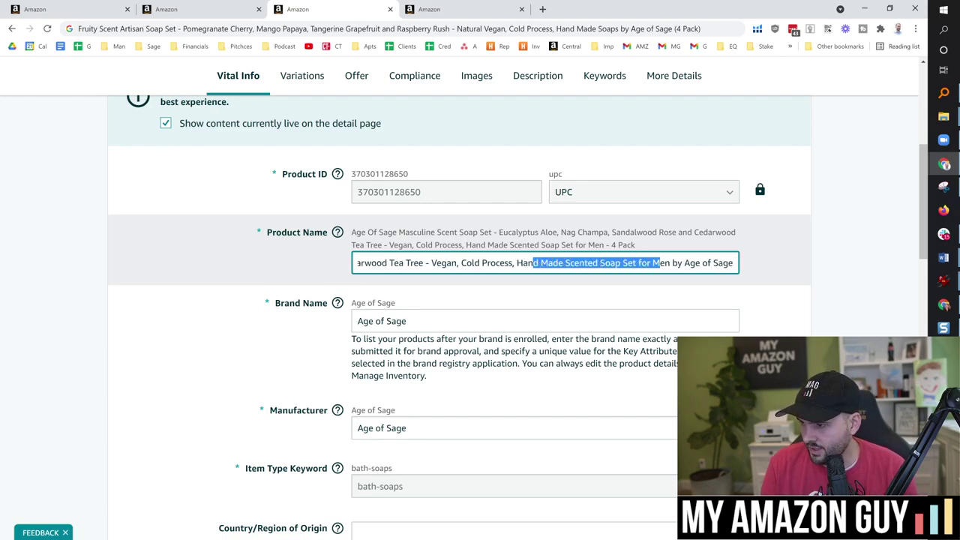
pyautogui.click(517, 262)
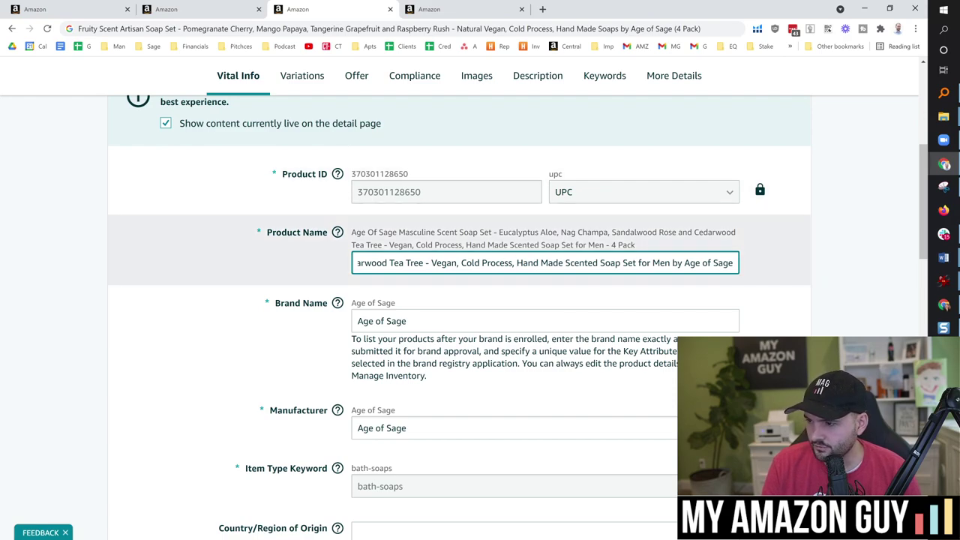
pyautogui.write('Natural')
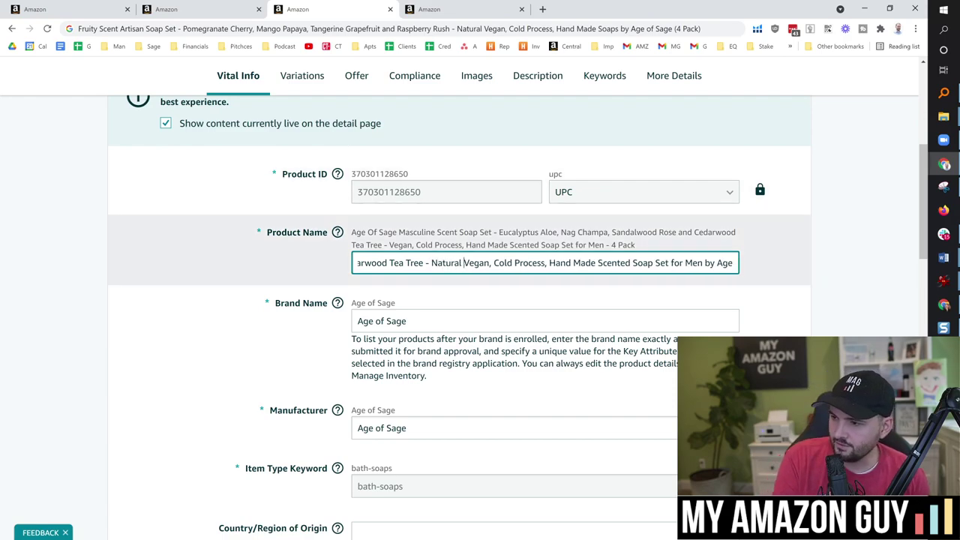
# Step: Read through the masculine soap set's edited product name, checking its scents and descriptive wording
pyautogui.hotkey('ctrl', 'shift', 'Left')
pyautogui.hotkey('ctrl', 'shift', 'Left')
pyautogui.hotkey('ctrl', 'shift', 'Left')
pyautogui.hotkey('ctrl', 'shift', 'Left')
pyautogui.hotkey('ctrl', 'shift', 'Left')
pyautogui.hotkey('ctrl', 'shift', 'Left')
pyautogui.hotkey('ctrl', 'shift', 'Right')
pyautogui.hotkey('ctrl', 'shift', 'Right')
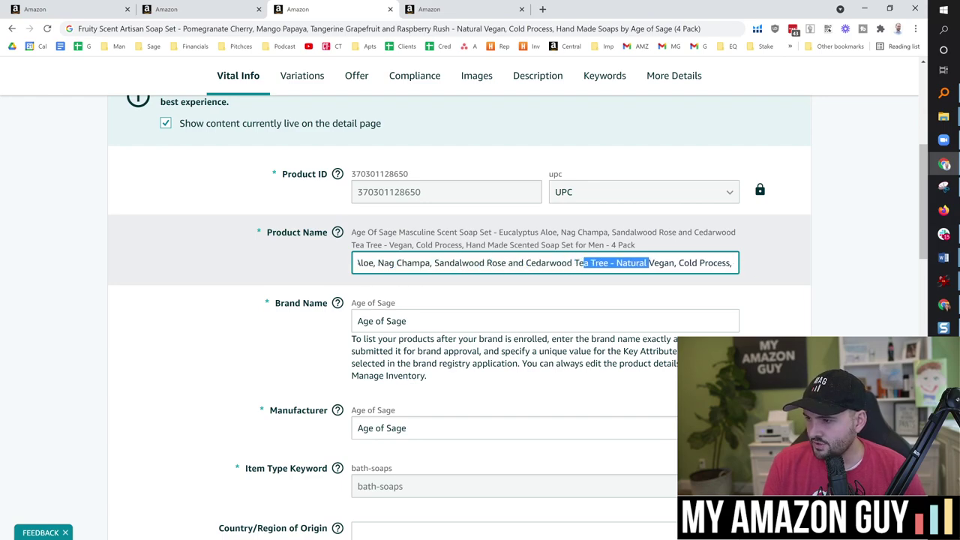
pyautogui.hotkey('shift', 'Left')
pyautogui.hotkey('shift', 'Left')
pyautogui.hotkey('shift', 'Left')
pyautogui.hotkey('shift', 'Left')
pyautogui.hotkey('shift', 'Left')
pyautogui.hotkey('shift', 'Left')
pyautogui.hotkey('shift', 'Left')
pyautogui.hotkey('shift', 'Left')
pyautogui.hotkey('shift', 'Left')
pyautogui.hotkey('shift', 'Left')
pyautogui.hotkey('shift', 'Left')
pyautogui.hotkey('ctrl', 'shift', 'Left')
pyautogui.hotkey('ctrl', 'shift', 'Left')
pyautogui.hotkey('ctrl', 'shift', 'Left')
pyautogui.hotkey('ctrl', 'shift', 'Left')
pyautogui.hotkey('ctrl', 'shift', 'Left')
pyautogui.hotkey('ctrl', 'shift', 'Left')
pyautogui.hotkey('ctrl', 'shift', 'Left')
pyautogui.hotkey('ctrl', 'shift', 'Left')
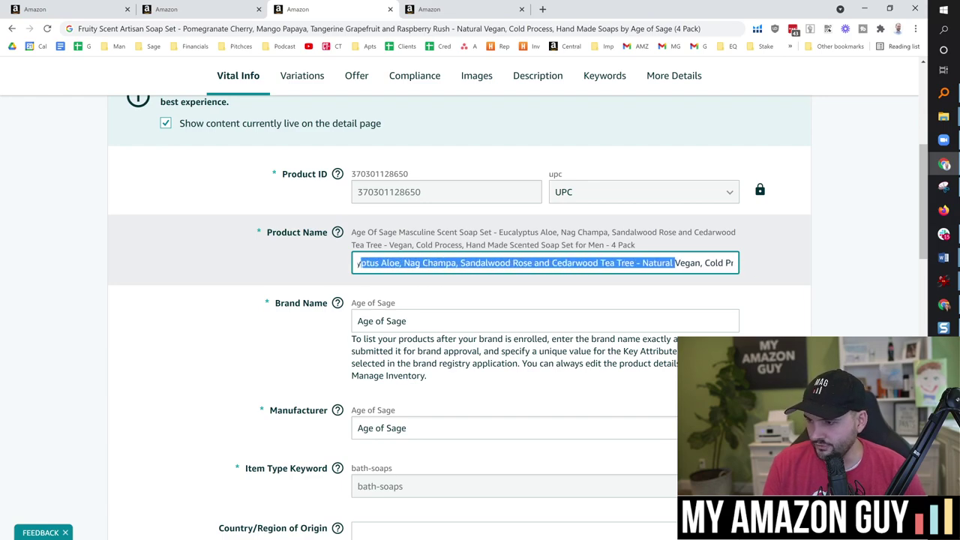
pyautogui.hotkey('ctrl', 'shift', 'Left')
pyautogui.hotkey('ctrl', 'shift', 'Left')
pyautogui.hotkey('ctrl', 'shift', 'Left')
pyautogui.hotkey('ctrl', 'shift', 'Left')
pyautogui.hotkey('ctrl', 'shift', 'Left')
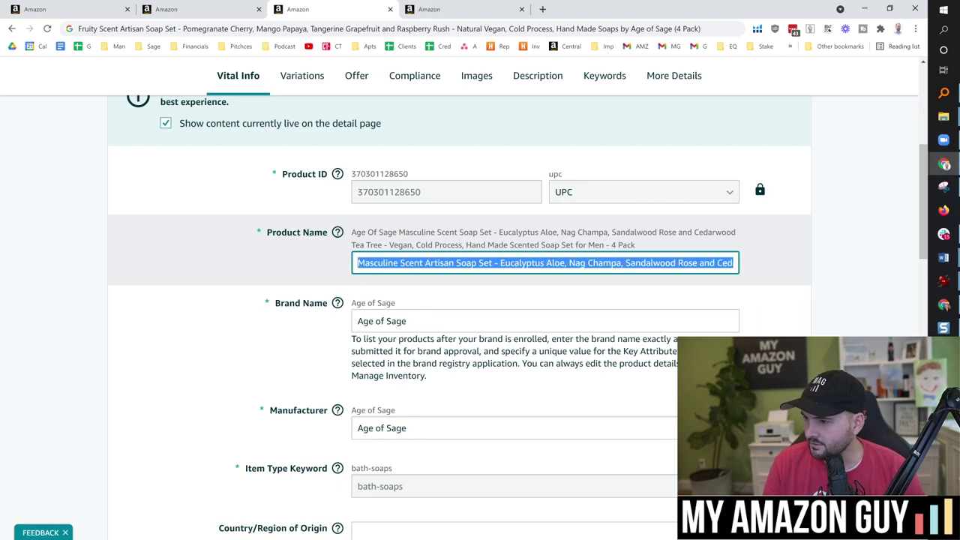
pyautogui.hotkey('ctrl', 'shift', 'Right')
pyautogui.hotkey('ctrl', 'shift', 'Right')
pyautogui.hotkey('ctrl', 'shift', 'Right')
pyautogui.hotkey('ctrl', 'shift', 'Right')
pyautogui.hotkey('ctrl', 'shift', 'Right')
pyautogui.hotkey('ctrl', 'shift', 'Right')
pyautogui.hotkey('ctrl', 'shift', 'Right')
pyautogui.hotkey('ctrl', 'shift', 'Right')
pyautogui.hotkey('ctrl', 'shift', 'Right')
pyautogui.hotkey('ctrl', 'shift', 'Right')
pyautogui.hotkey('ctrl', 'shift', 'Right')
pyautogui.hotkey('ctrl', 'shift', 'Right')
pyautogui.hotkey('ctrl', 'shift', 'Right')
pyautogui.hotkey('ctrl', 'shift', 'Right')
pyautogui.hotkey('ctrl', 'shift', 'Right')
pyautogui.hotkey('ctrl', 'shift', 'Right')
pyautogui.hotkey('ctrl', 'shift', 'Right')
pyautogui.hotkey('ctrl', 'shift', 'Right')
pyautogui.hotkey('ctrl', 'shift', 'Right')
pyautogui.hotkey('ctrl', 'shift', 'Right')
pyautogui.hotkey('ctrl', 'shift', 'Right')
pyautogui.hotkey('ctrl', 'shift', 'Right')
pyautogui.hotkey('ctrl', 'shift', 'Right')
pyautogui.hotkey('ctrl', 'shift', 'Right')
pyautogui.hotkey('ctrl', 'shift', 'Right')
pyautogui.hotkey('ctrl', 'shift', 'Right')
pyautogui.hotkey('ctrl', 'shift', 'Right')
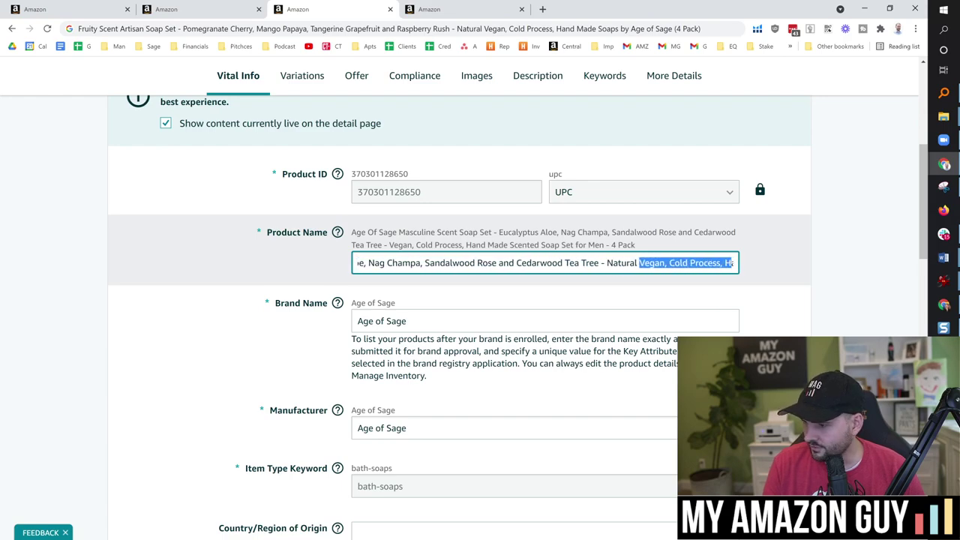
pyautogui.hotkey('shift', 'Left')
pyautogui.hotkey('shift', 'Left')
pyautogui.hotkey('shift', 'Left')
pyautogui.hotkey('shift', 'Left')
pyautogui.hotkey('shift', 'Left')
pyautogui.hotkey('shift', 'Left')
pyautogui.hotkey('shift', 'Left')
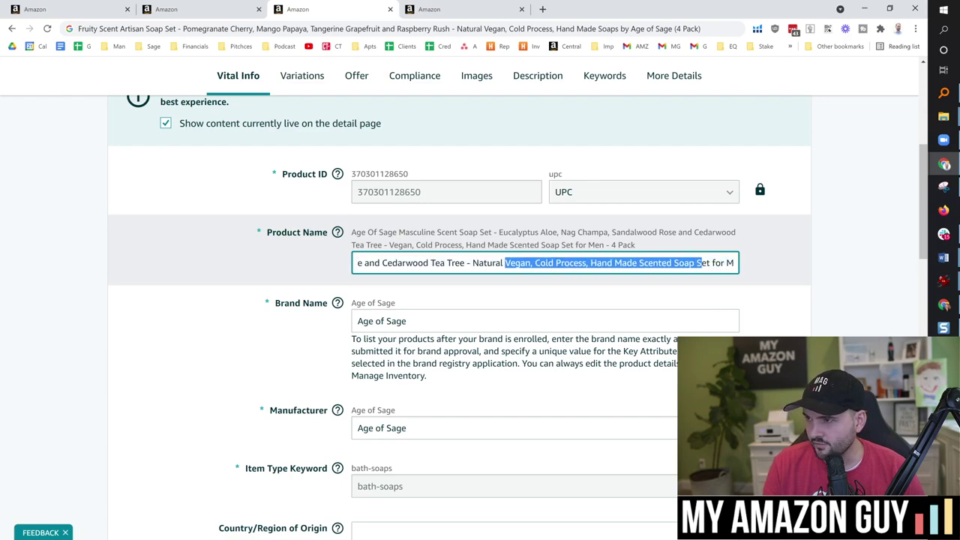
# Step: Open the Amazon.com storefront in a new browser tab
pyautogui.click(543, 9)
pyautogui.write('a')
pyautogui.press('Return')
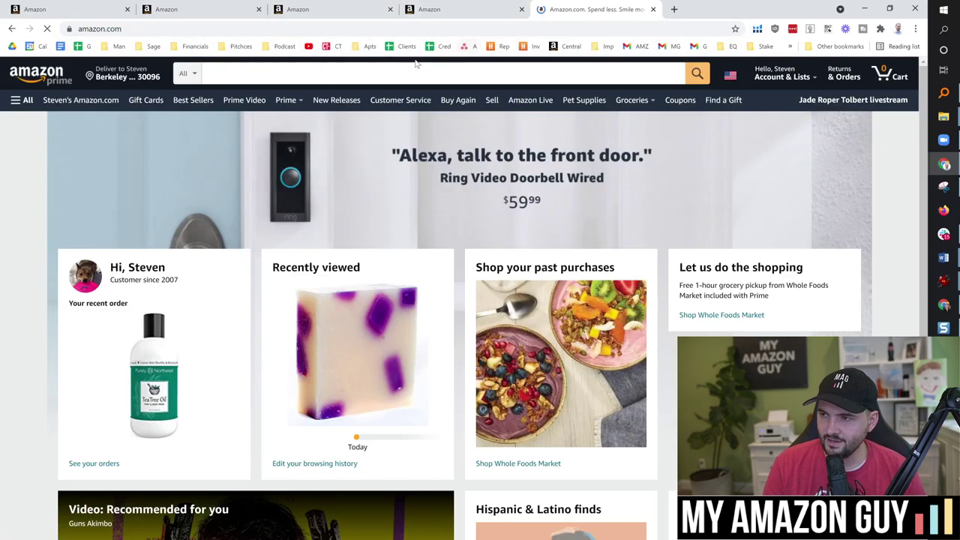
# Step: Search Amazon for "masculine artisan soap"
pyautogui.write('masculine a')
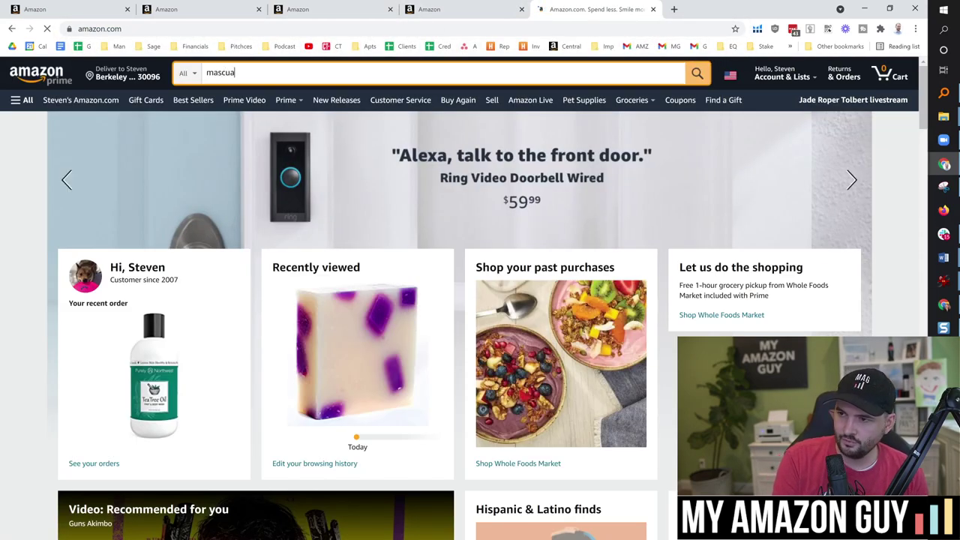
pyautogui.press('BackSpace')
pyautogui.write('line artisan soap')
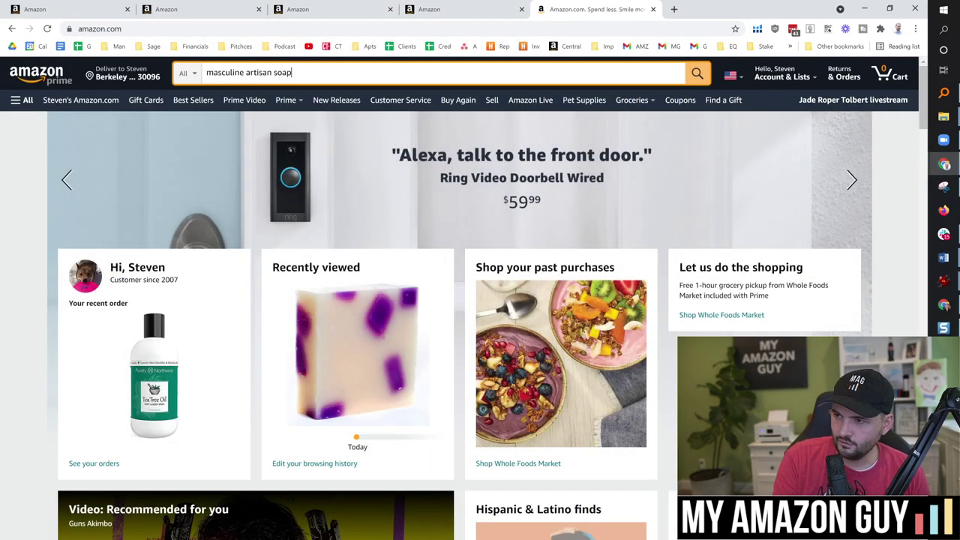
pyautogui.press('Return')
# Step: Find the BLUEBYRD Soap Co men's six-bar set in the search results and open its listing in a new tab
pyautogui.scroll(-3, 551, 346)
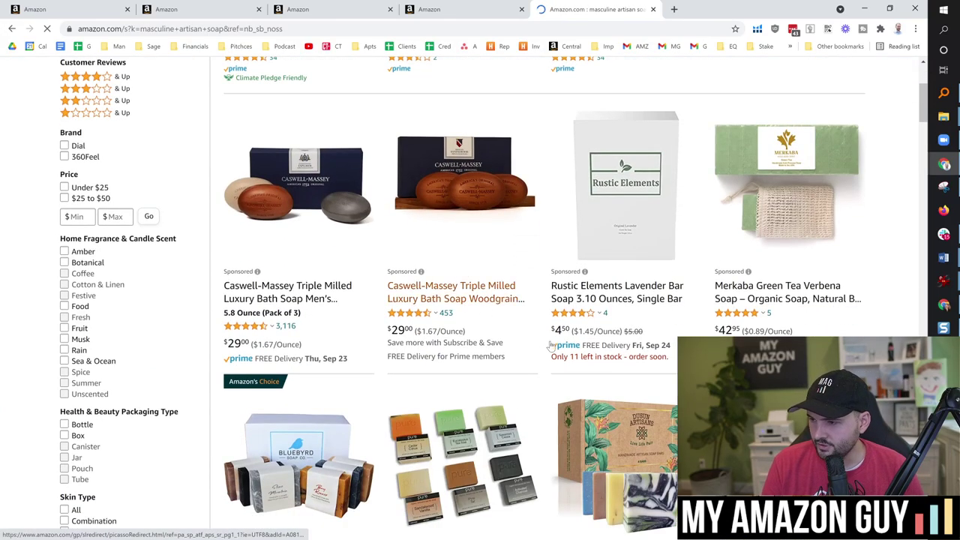
pyautogui.scroll(-4, 525, 353)
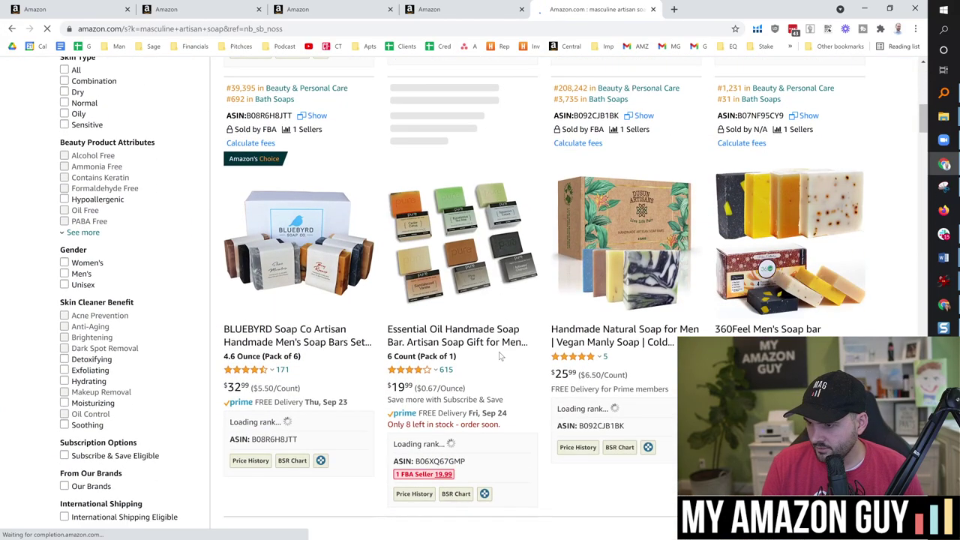
pyautogui.scroll(-2, 501, 357)
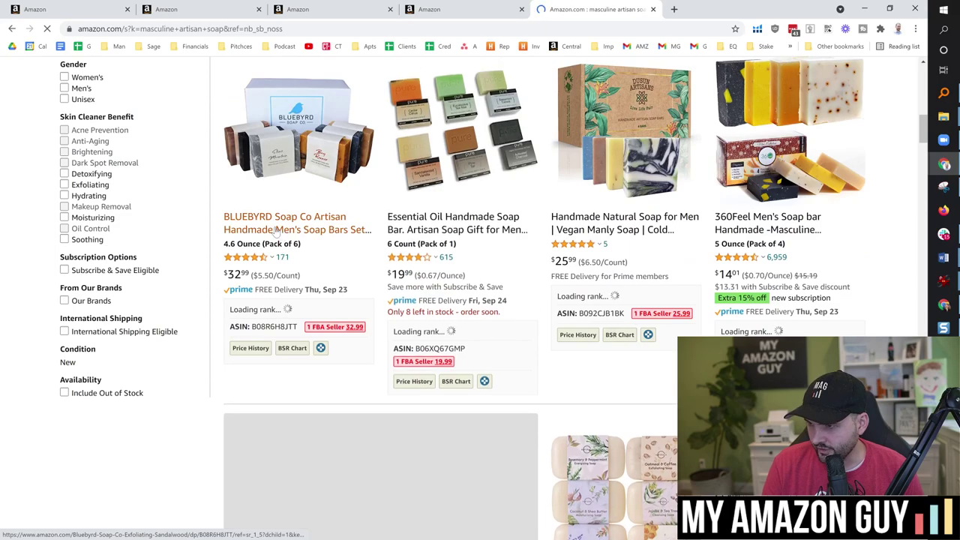
pyautogui.rightClick(299, 156)
pyautogui.click(345, 159)
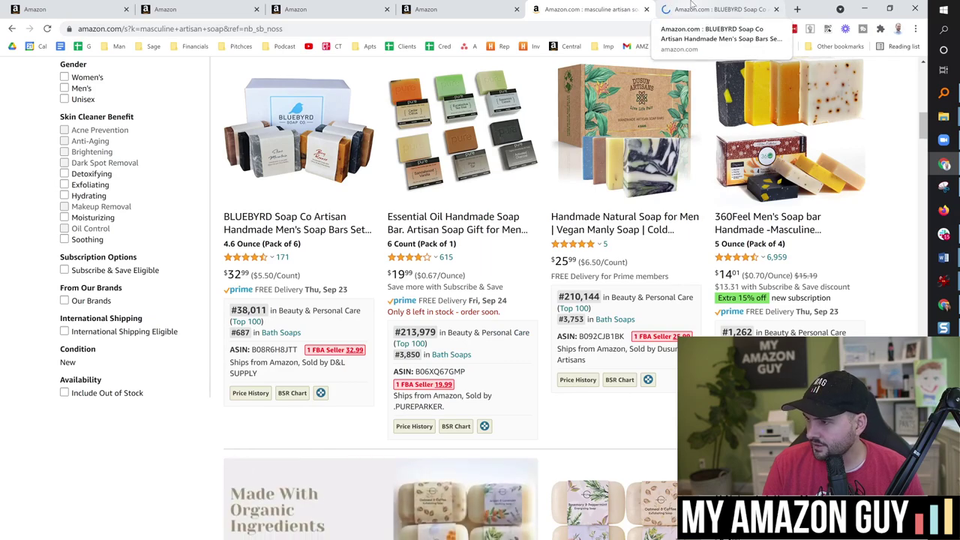
# Step: Compare the competing men's soap listings with the Age of Sage masculine set, checking images, prices, reviews and sales ranks
pyautogui.moveTo(807, 146)
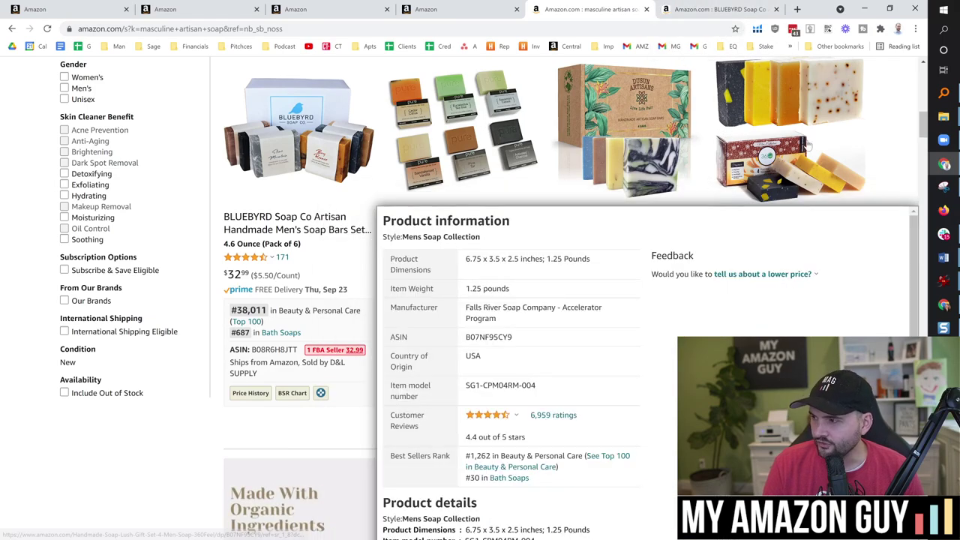
pyautogui.scroll(-8, 608, 300)
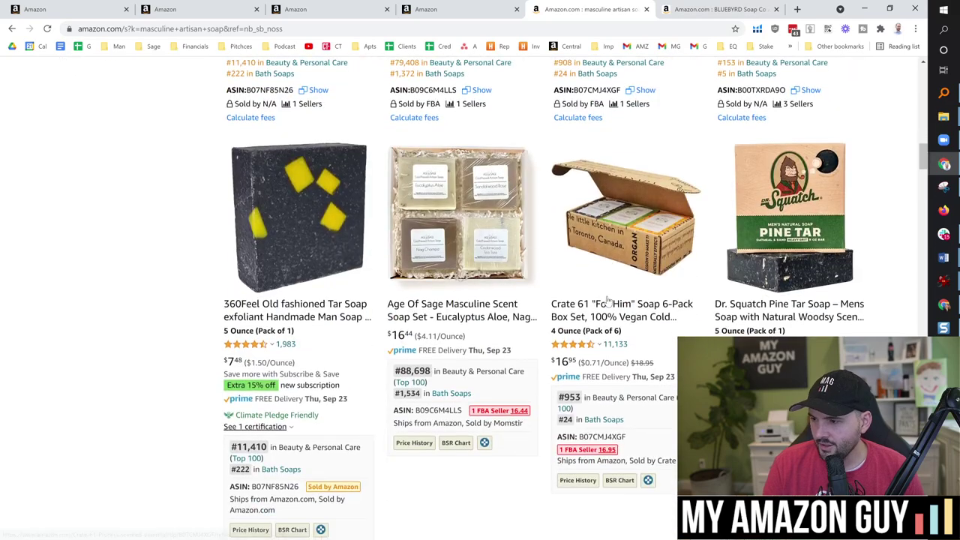
pyautogui.moveTo(477, 240)
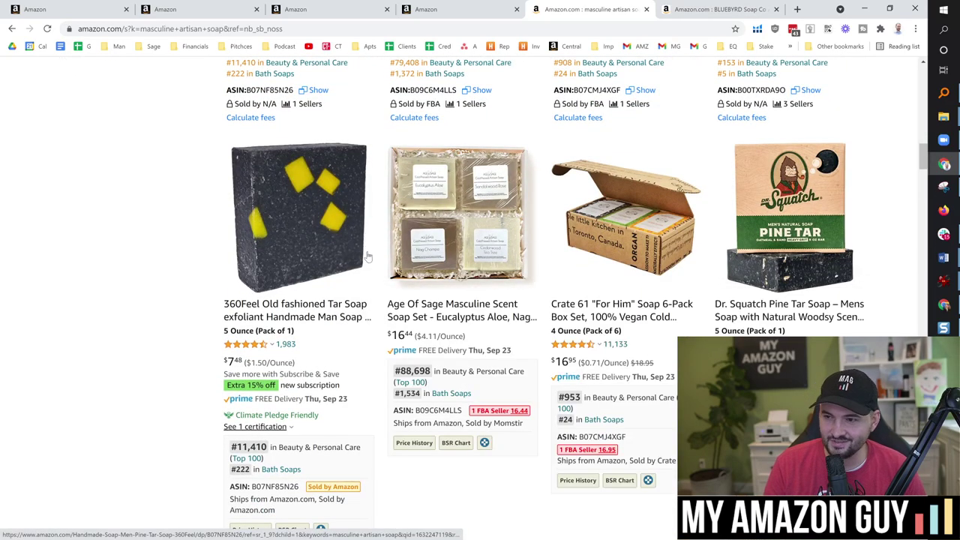
pyautogui.moveTo(300, 225)
pyautogui.scroll(2, 443, 266)
pyautogui.scroll(-2, 447, 259)
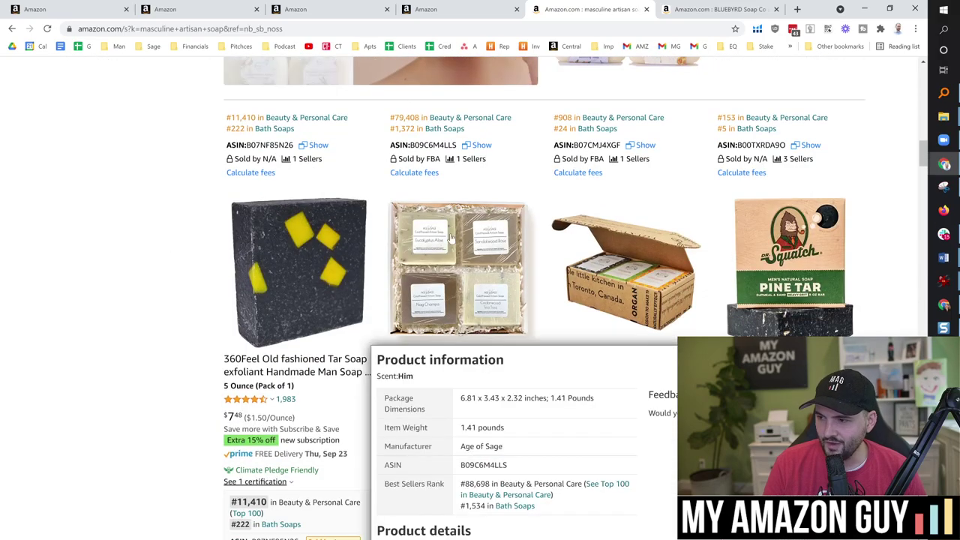
pyautogui.rightClick(454, 244)
pyautogui.click(139, 222)
pyautogui.scroll(10, 323, 255)
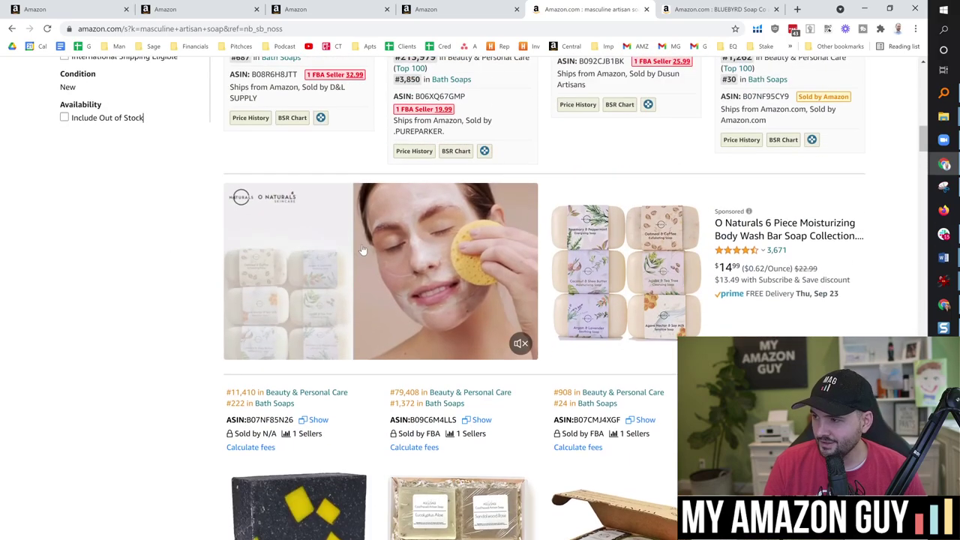
pyautogui.moveTo(324, 258)
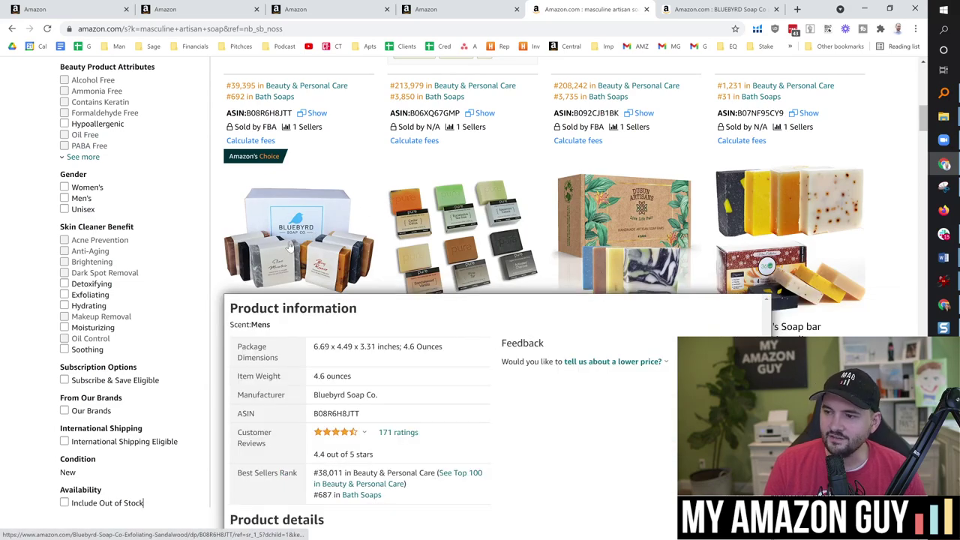
# Step: Examine the BLUEBYRD soap set's listing, including its title, bullet points and product images
pyautogui.hotkey('ctrl', 'Tab')
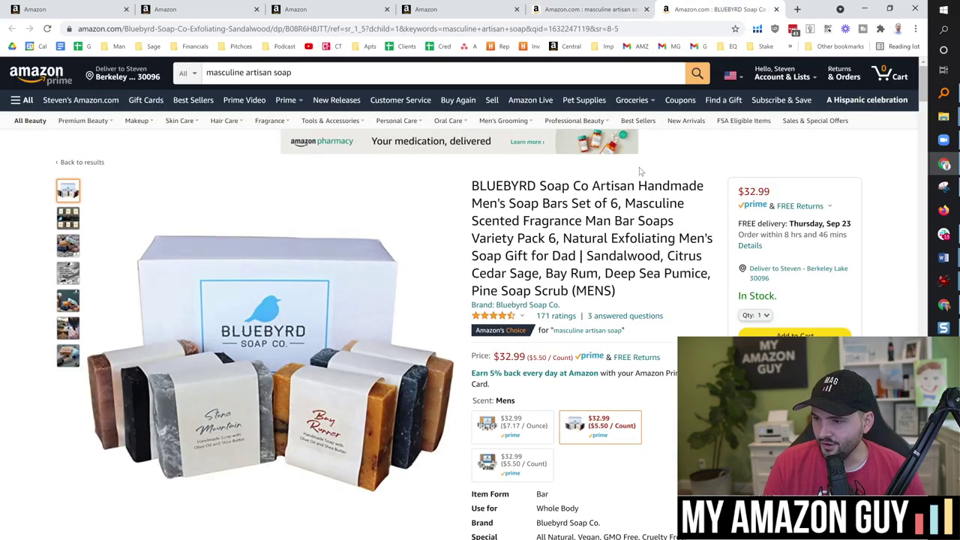
pyautogui.scroll(-4, 315, 315)
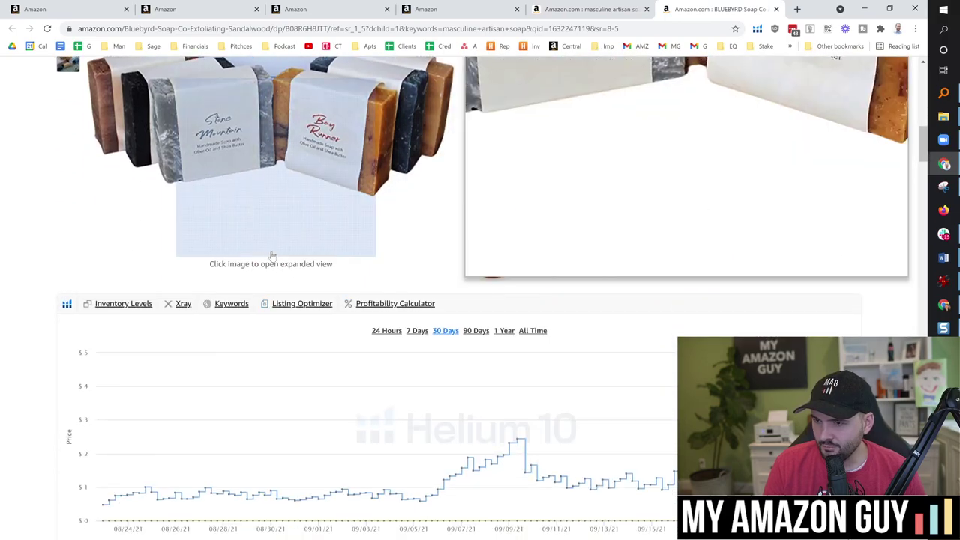
pyautogui.scroll(2, 272, 257)
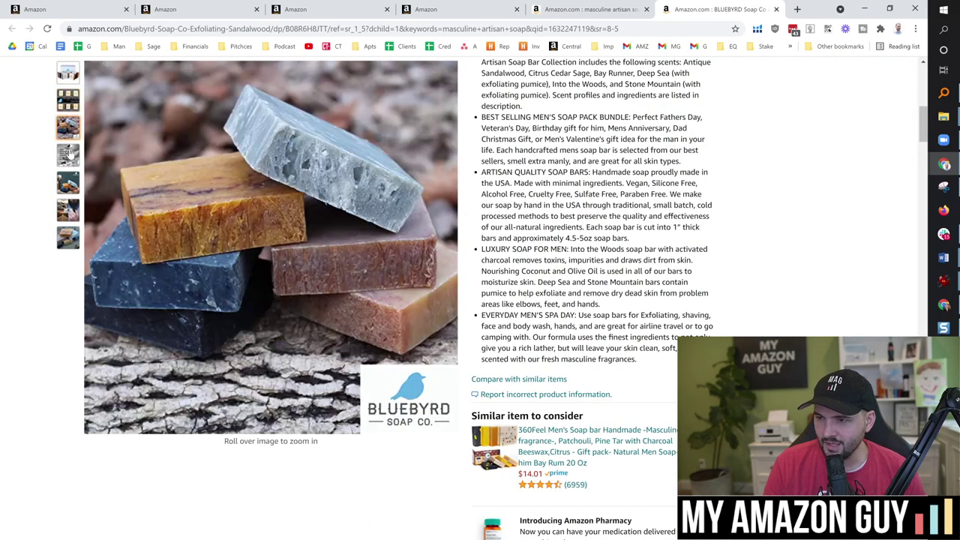
pyautogui.moveTo(251, 223)
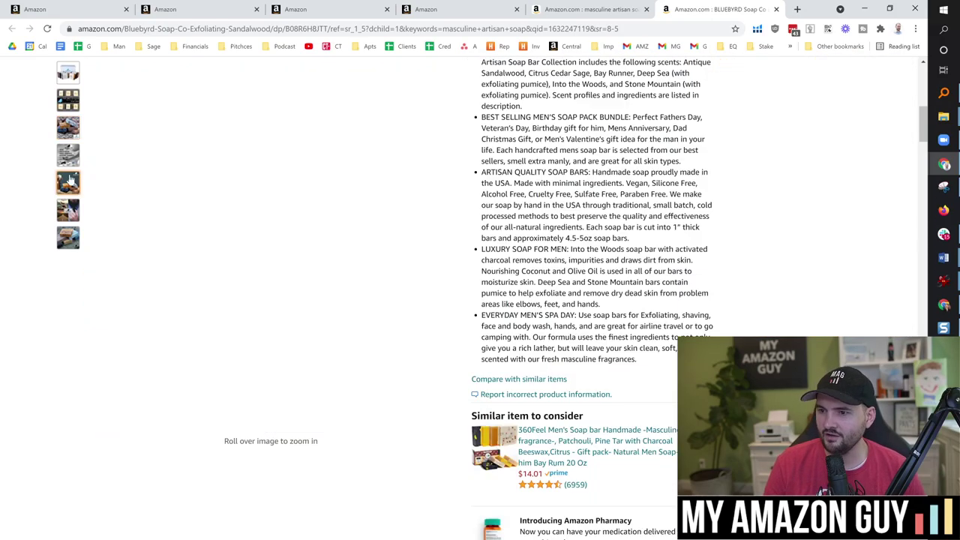
pyautogui.moveTo(69, 192)
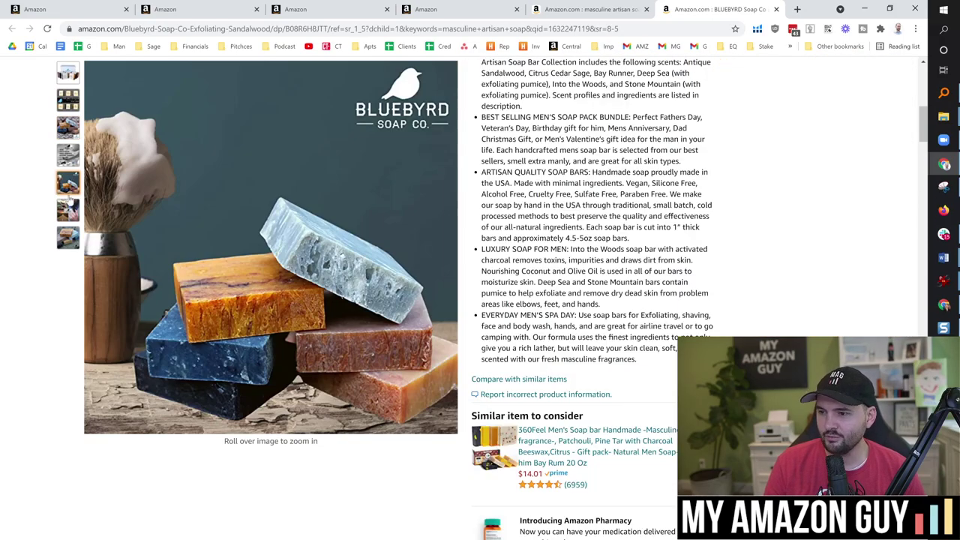
pyautogui.moveTo(63, 223)
pyautogui.moveTo(238, 279)
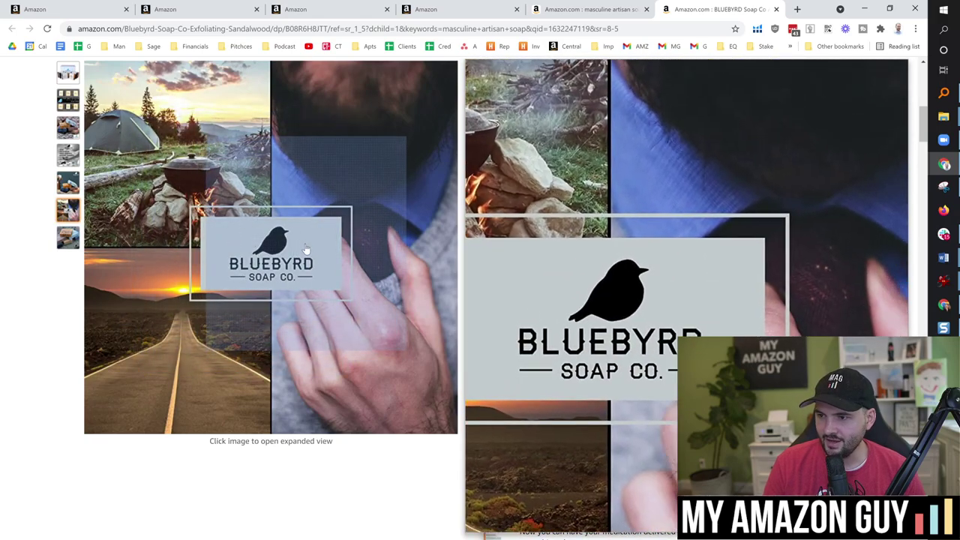
# Step: Run a Helium 10 Cerebro reverse ASIN keyword lookup on the BLUEBYRD listing and bring up its keyword table
pyautogui.scroll(-5, 330, 360)
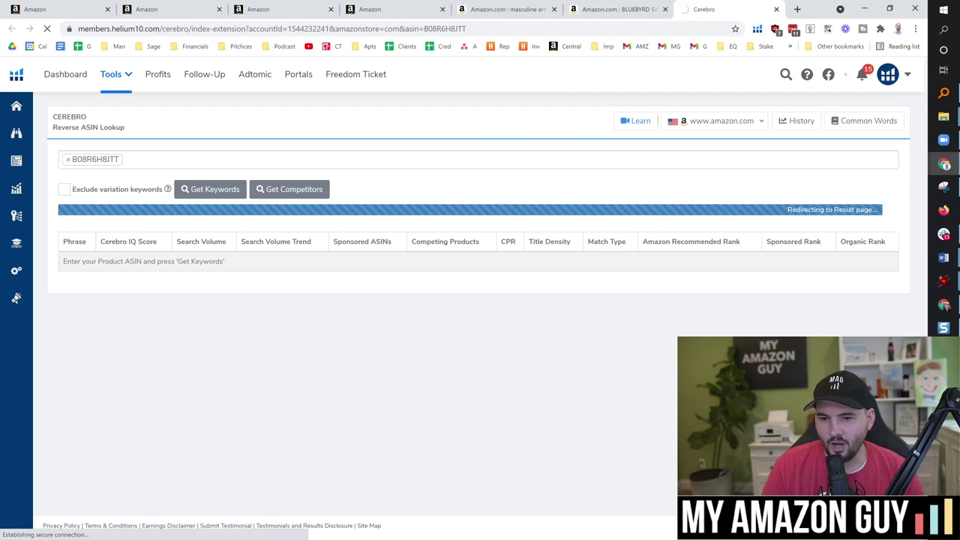
pyautogui.scroll(4, 401, 217)
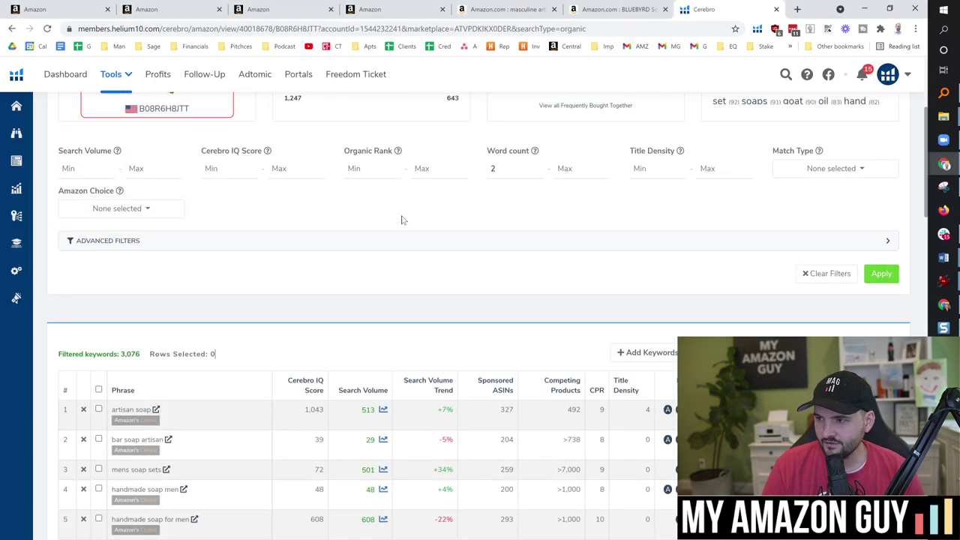
pyautogui.moveTo(441, 228); pyautogui.dragTo(467, 228)
pyautogui.scroll(-5, 466, 228)
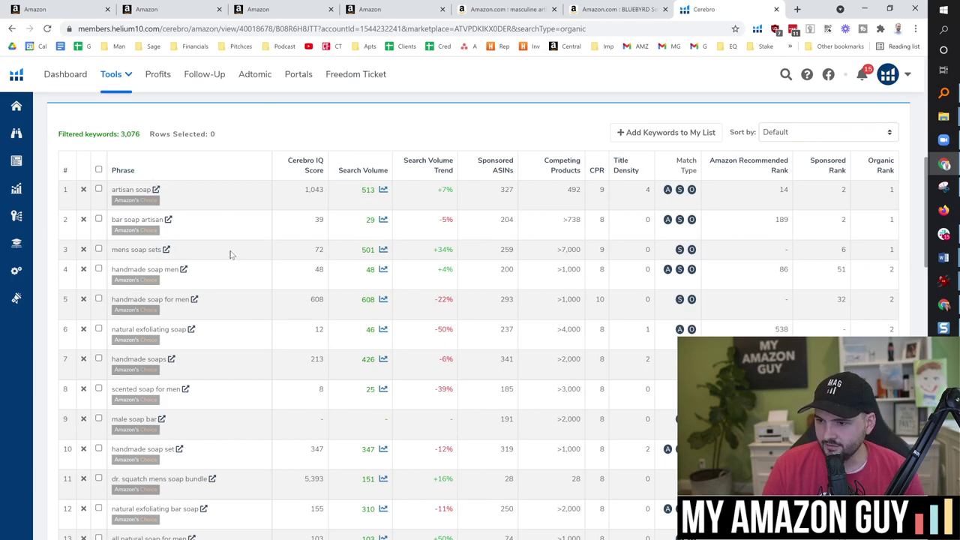
# Step: Review the BLUEBYRD set's ranking phrases and search volumes, focusing on natural, exfoliating, handmade and men's soap terms
pyautogui.scroll(-2, 267, 219)
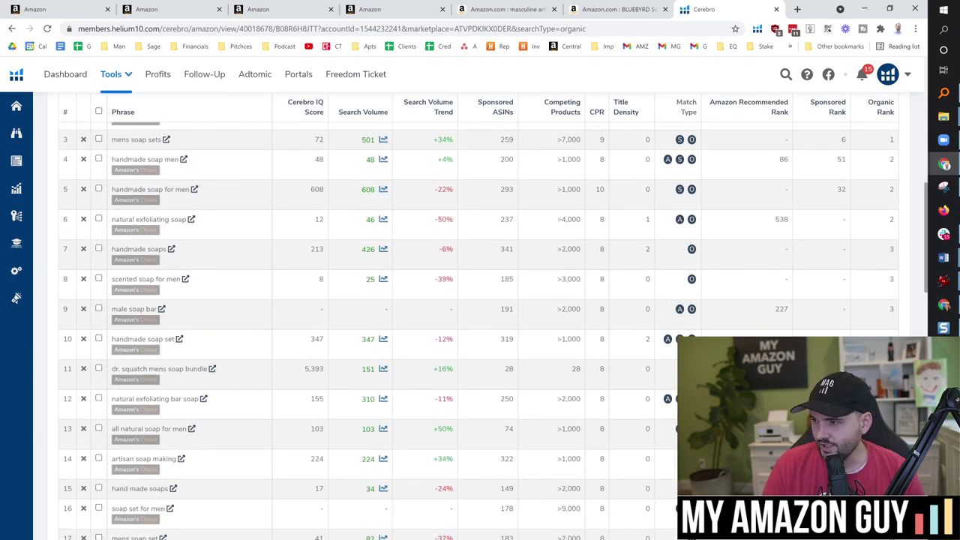
pyautogui.scroll(-1, 225, 225)
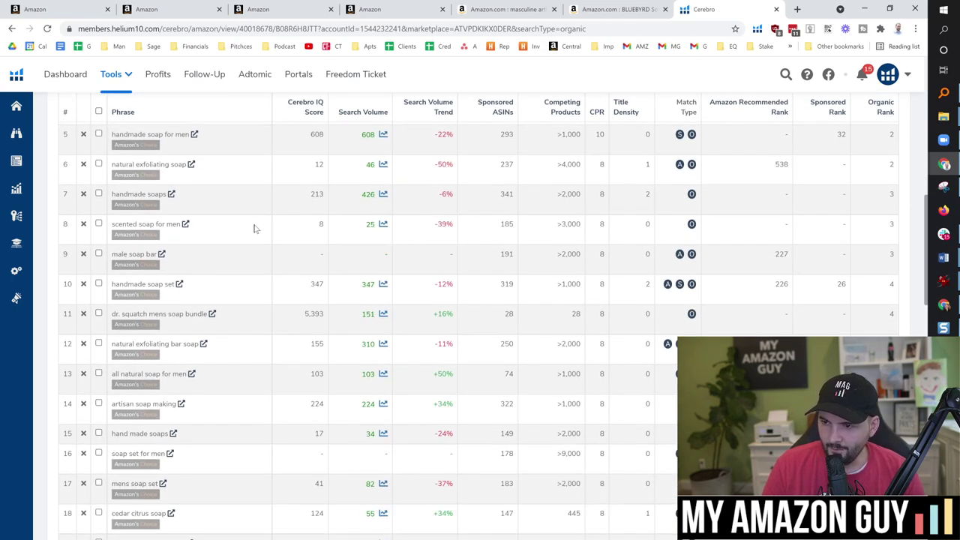
pyautogui.doubleClick(160, 165)
pyautogui.click(370, 161)
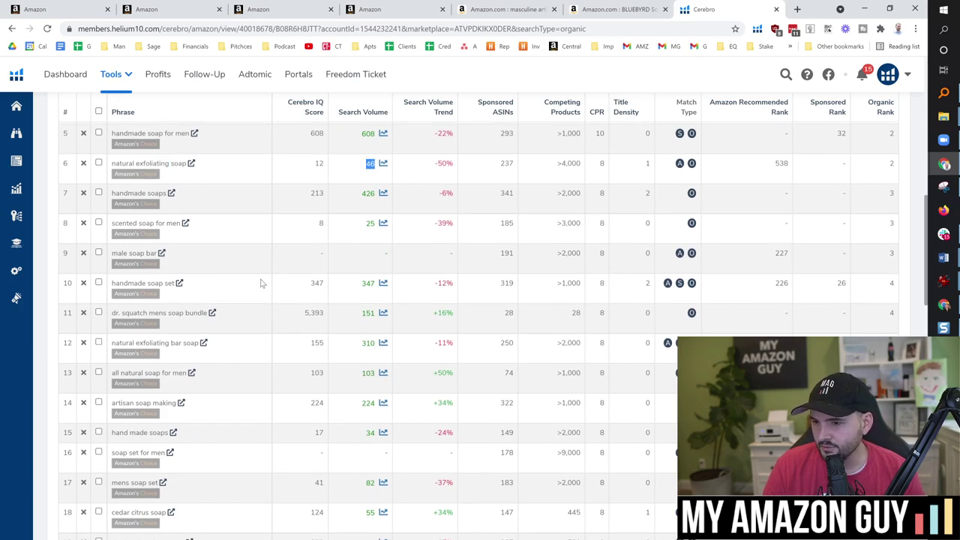
pyautogui.scroll(-1, 254, 294)
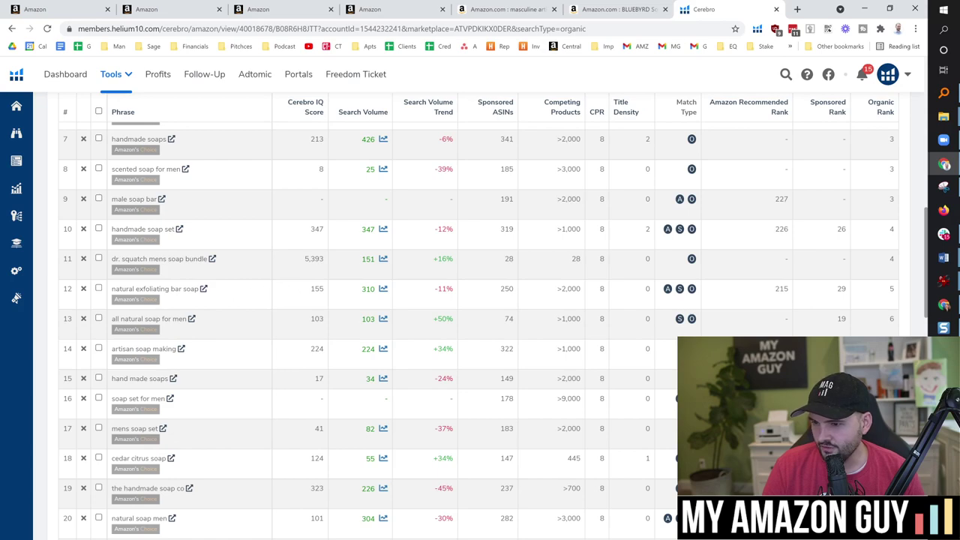
pyautogui.doubleClick(153, 288)
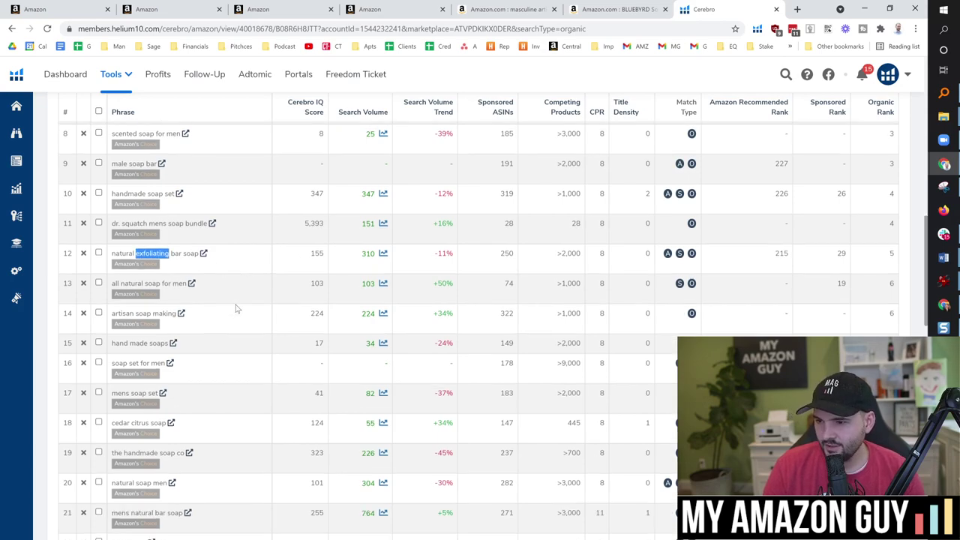
pyautogui.scroll(-1, 237, 304)
pyautogui.moveTo(141, 203); pyautogui.dragTo(130, 203)
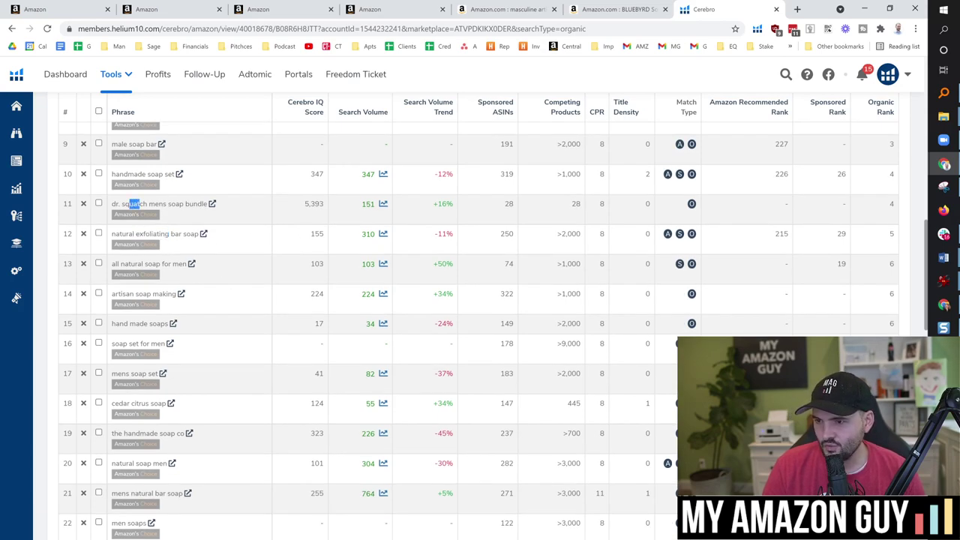
pyautogui.click(237, 117)
pyautogui.scroll(-1, 300, 281)
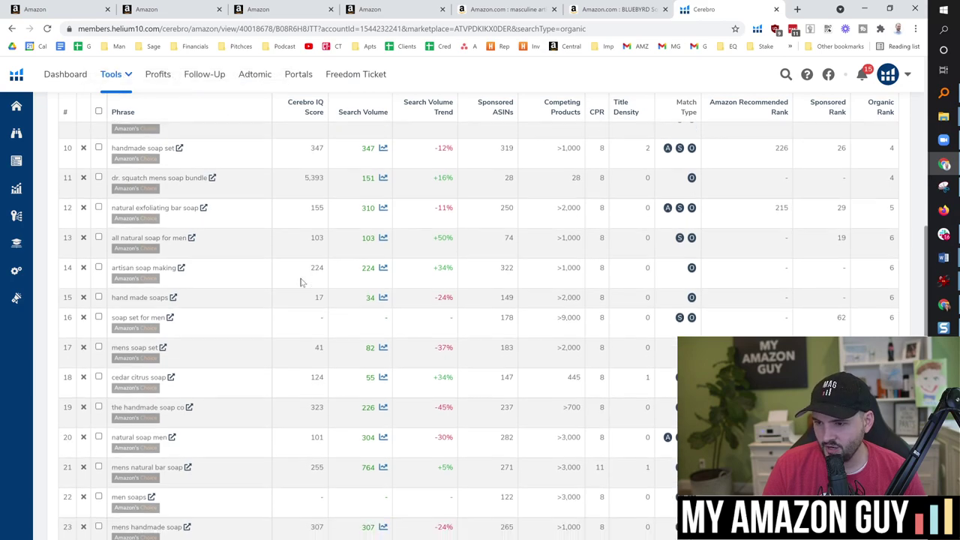
pyautogui.scroll(-1, 299, 281)
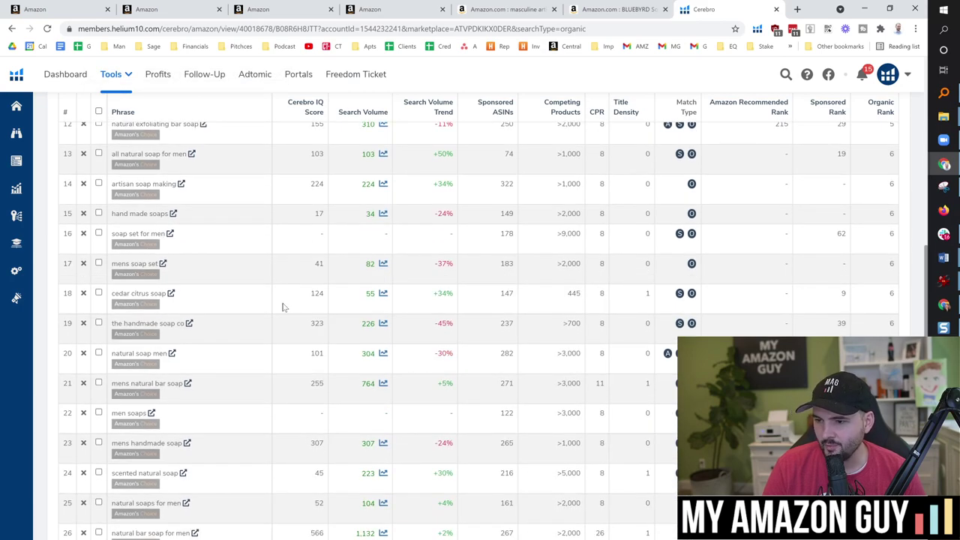
pyautogui.scroll(-2, 282, 310)
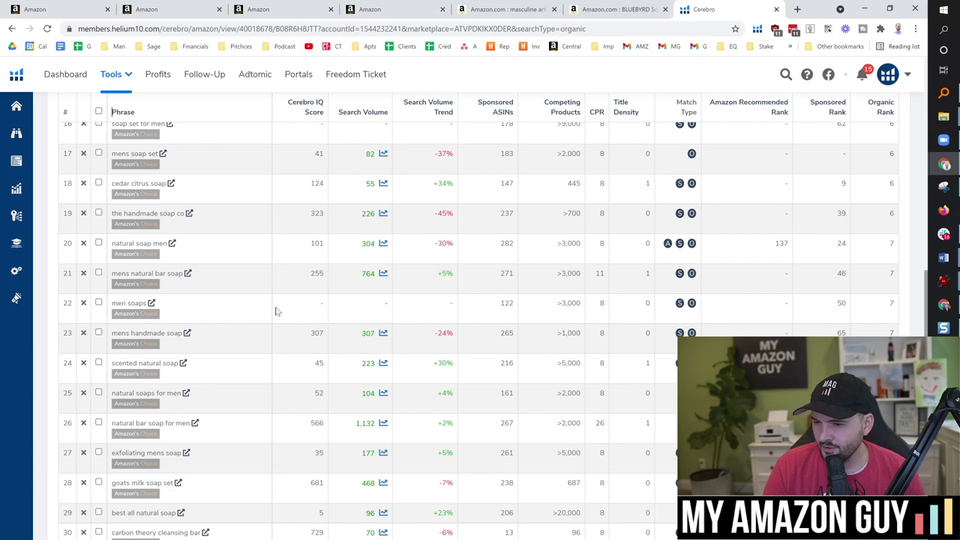
pyautogui.scroll(-1, 281, 310)
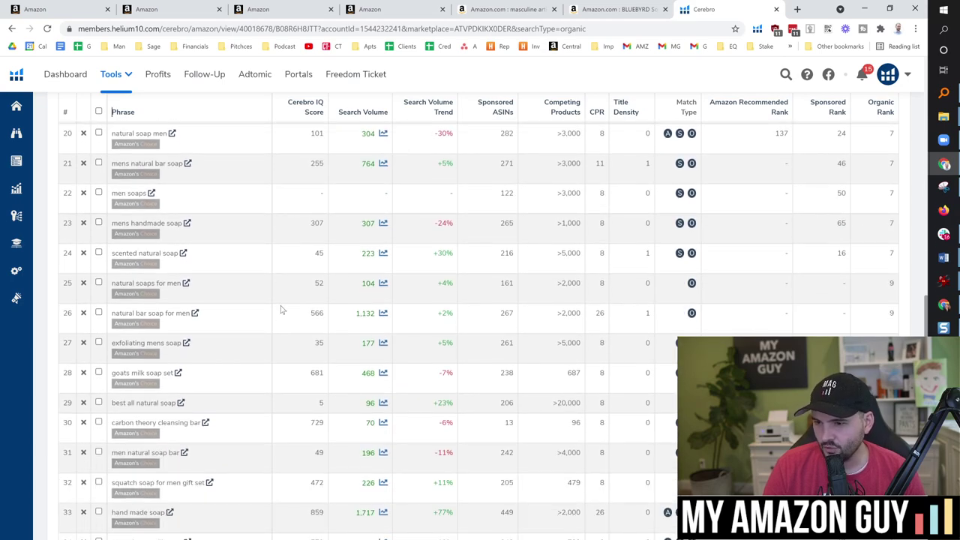
pyautogui.scroll(-2, 283, 310)
pyautogui.scroll(-2, 282, 310)
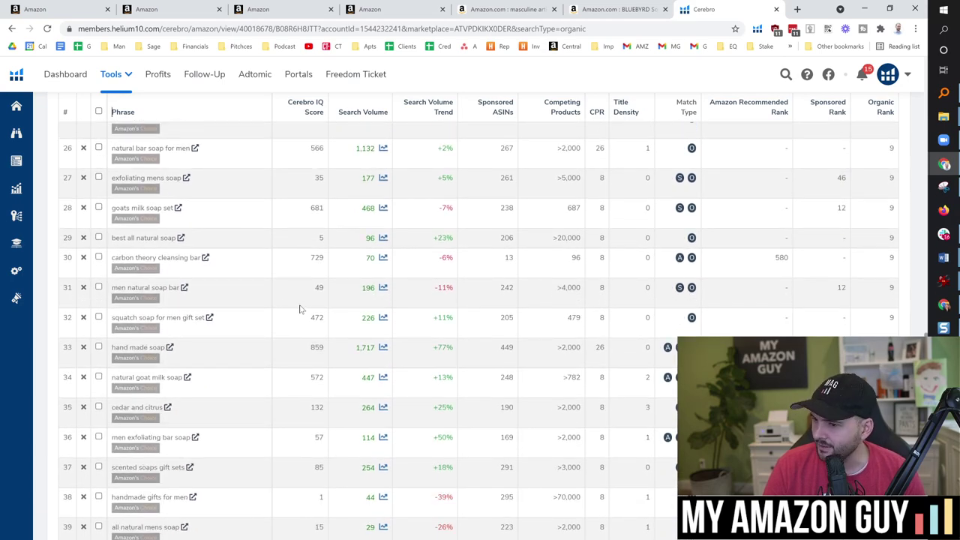
# Step: Return to the masculine soap set's listing form and replace "Artisan" with "Men" before "Soap Set" in the product name
pyautogui.click(58, 7)
pyautogui.click(194, 8)
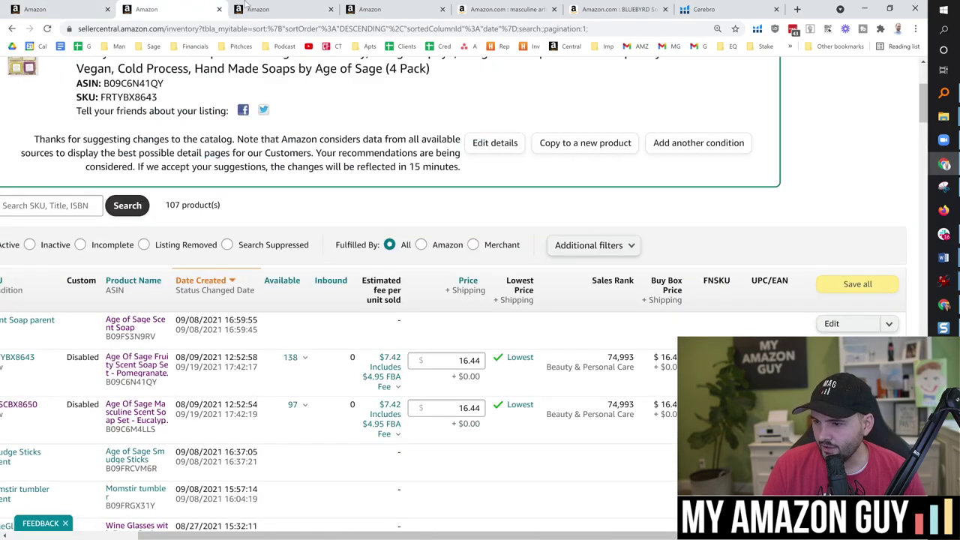
pyautogui.click(256, 7)
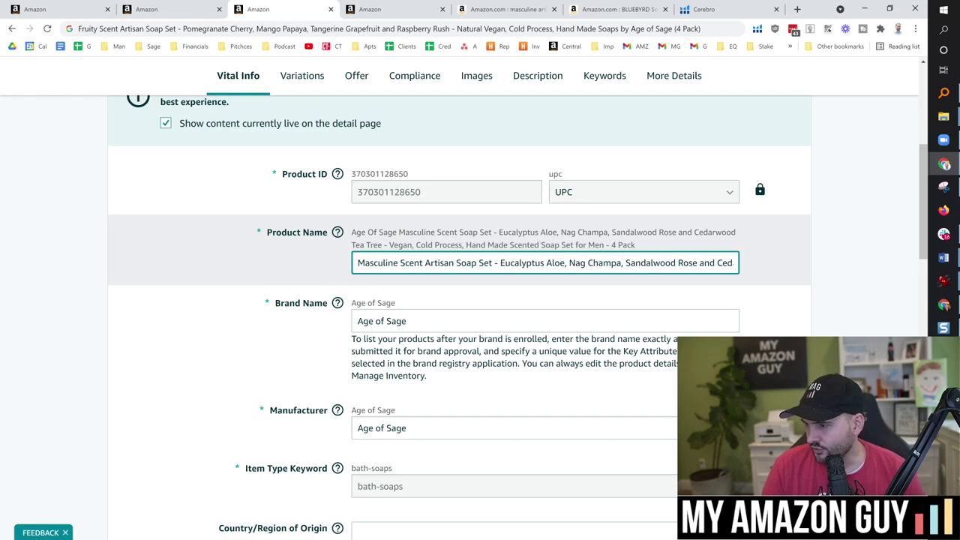
pyautogui.click(414, 263)
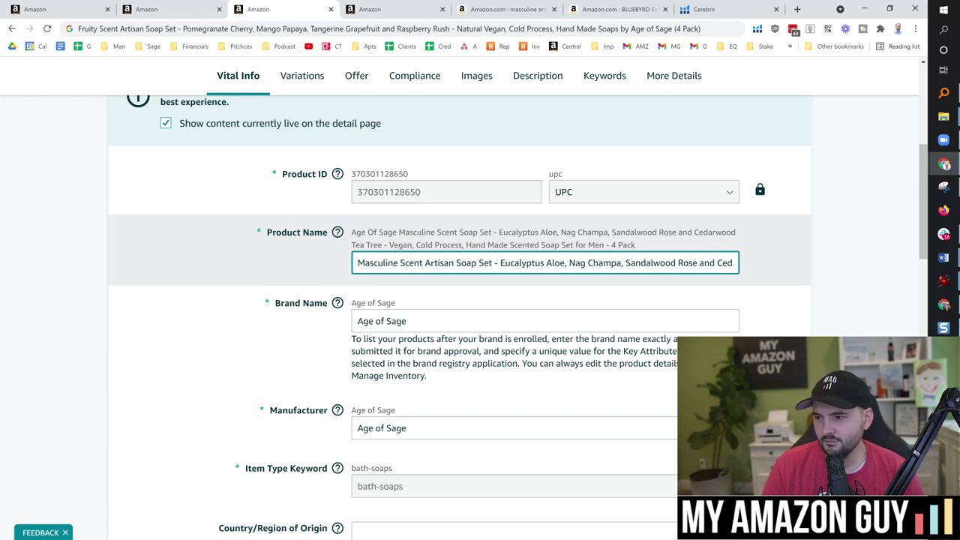
pyautogui.doubleClick(439, 263)
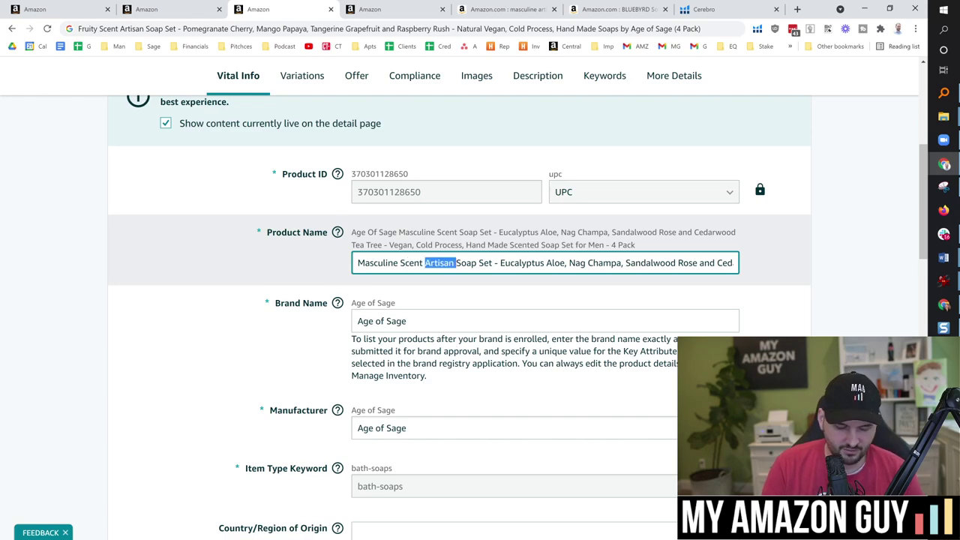
pyautogui.write('Men')
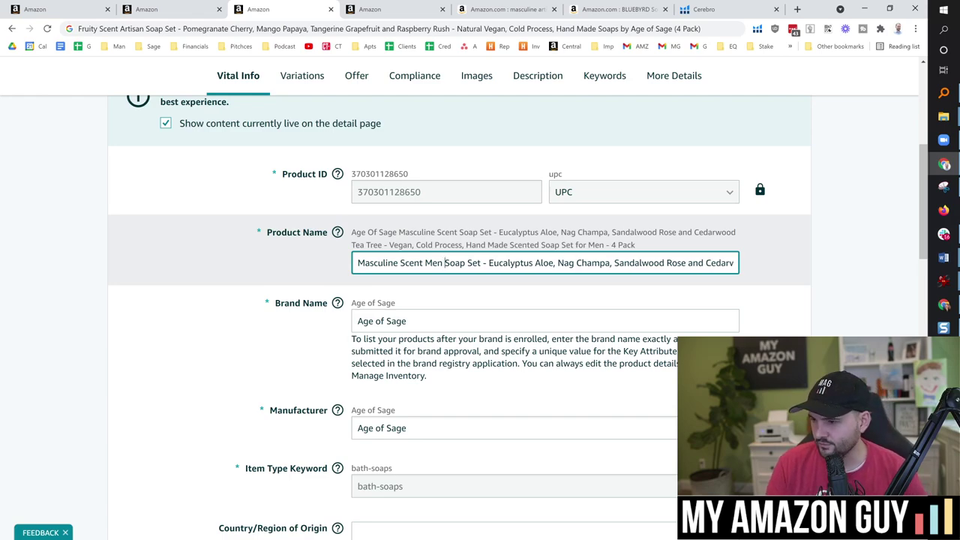
# Step: Insert "Artisan" before "Scented Soap" near the end of the product name and remove "Set for Men"
pyautogui.moveTo(535, 263); pyautogui.dragTo(743, 263)
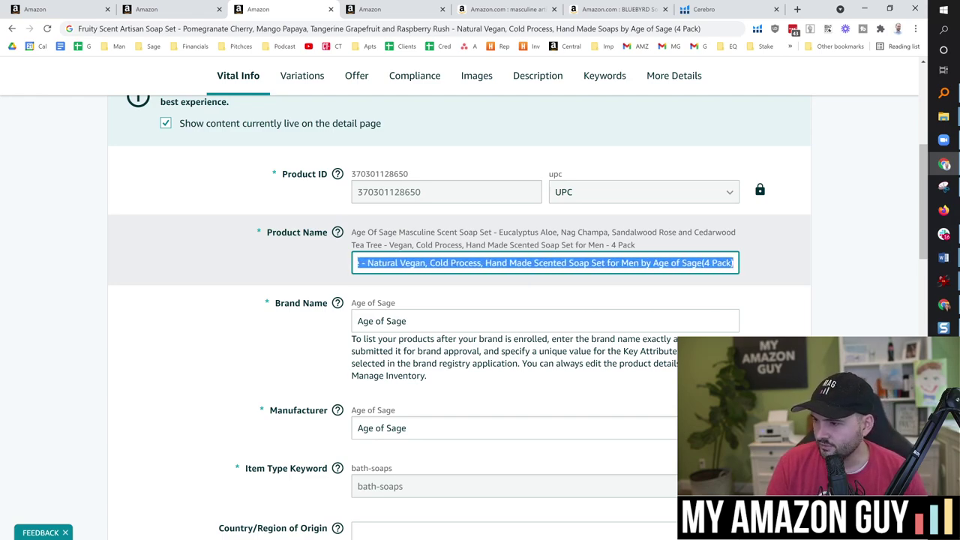
pyautogui.click(639, 263)
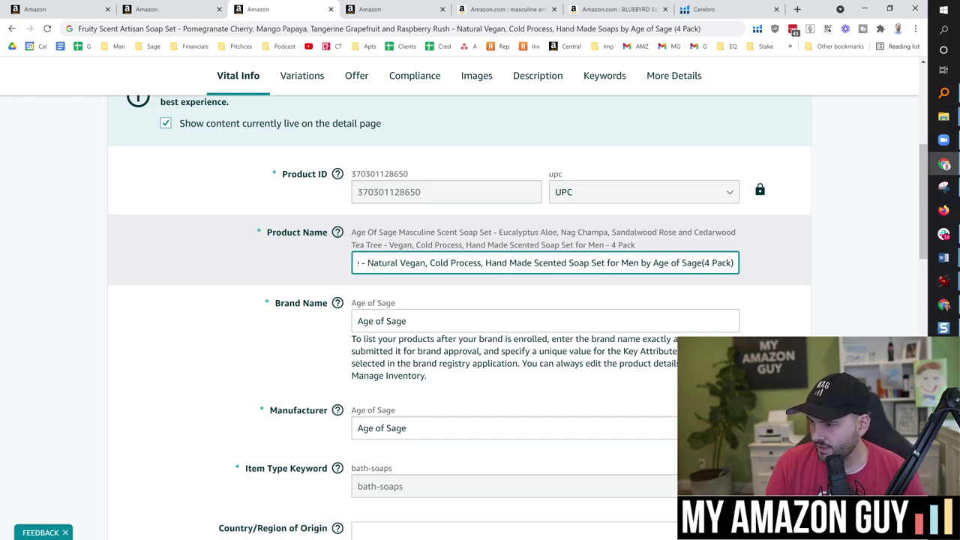
pyautogui.write('Artisan')
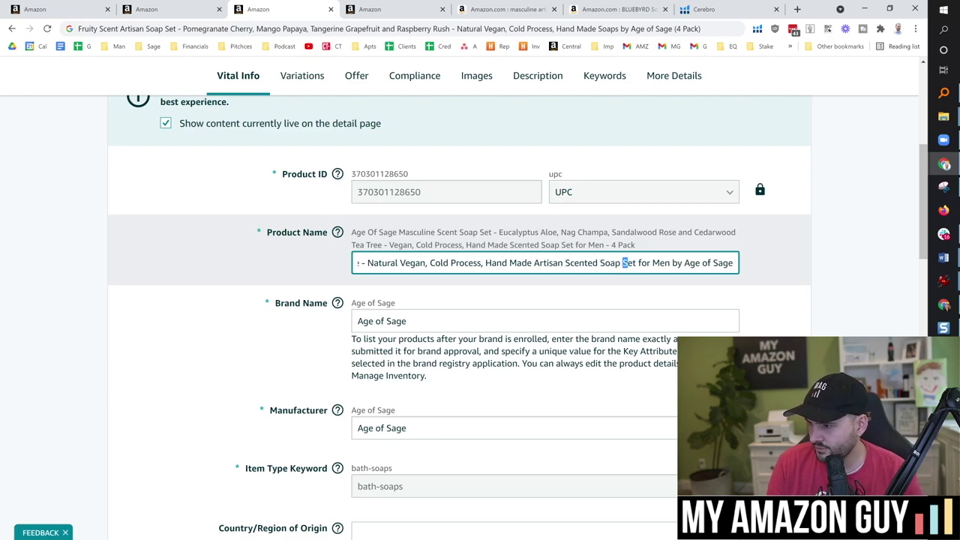
pyautogui.moveTo(623, 263); pyautogui.dragTo(666, 262)
pyautogui.press('BackSpace')
pyautogui.press('BackSpace')
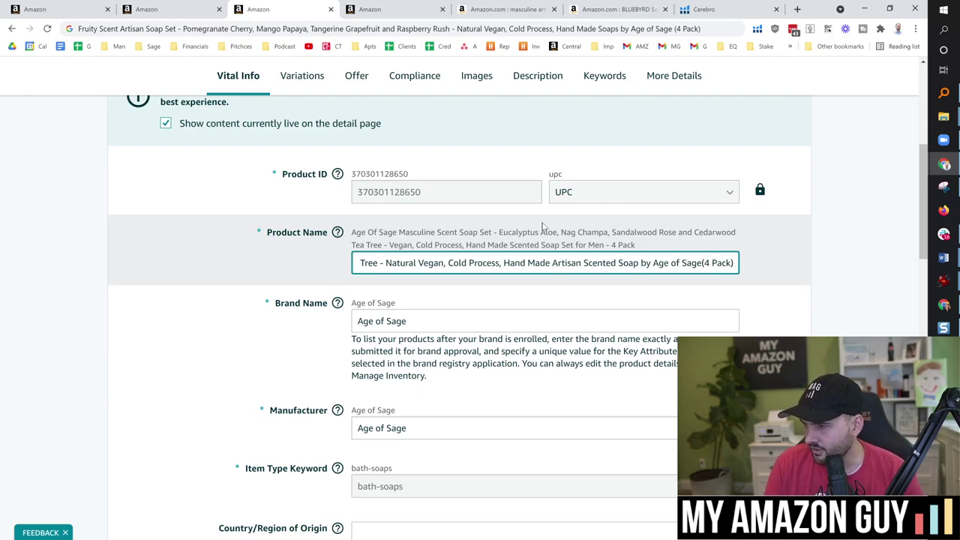
# Step: Review the remaining BLUEBYRD ranking phrases in the Cerebro keyword table, down to the last rows of the page
pyautogui.click(496, 9)
pyautogui.click(682, 8)
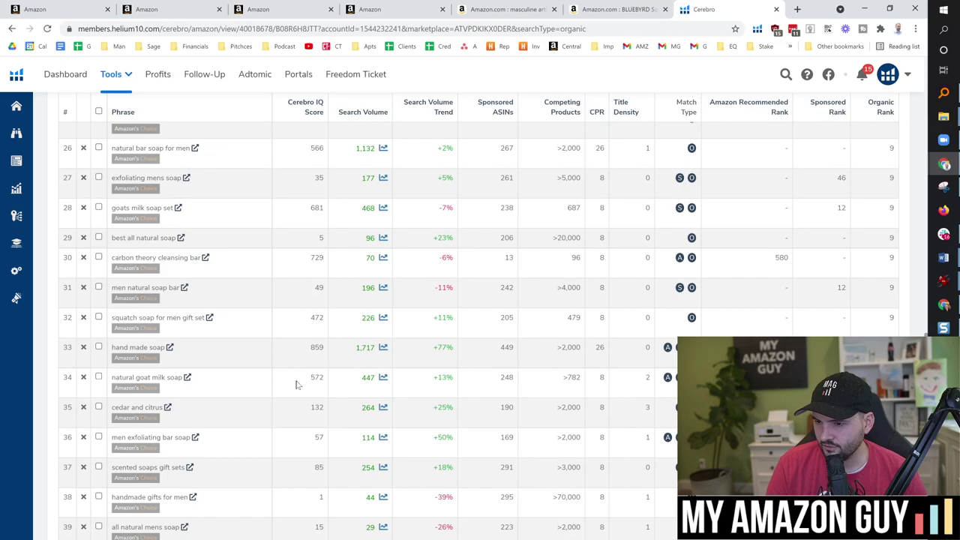
pyautogui.scroll(-3, 296, 385)
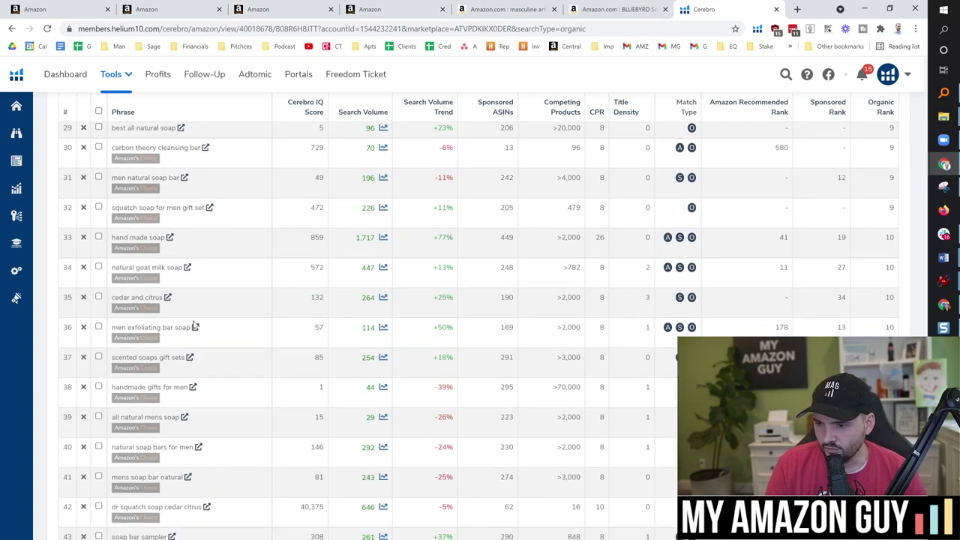
pyautogui.scroll(-6, 194, 327)
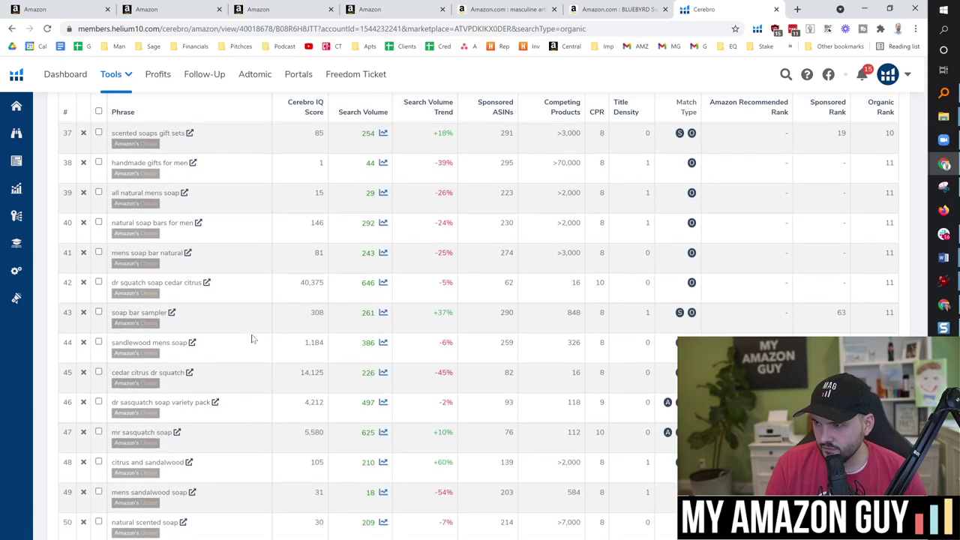
pyautogui.scroll(-5, 252, 339)
# Step: Search the masculine set's listing form for "bar" and check the product name through to its end
pyautogui.click(285, 9)
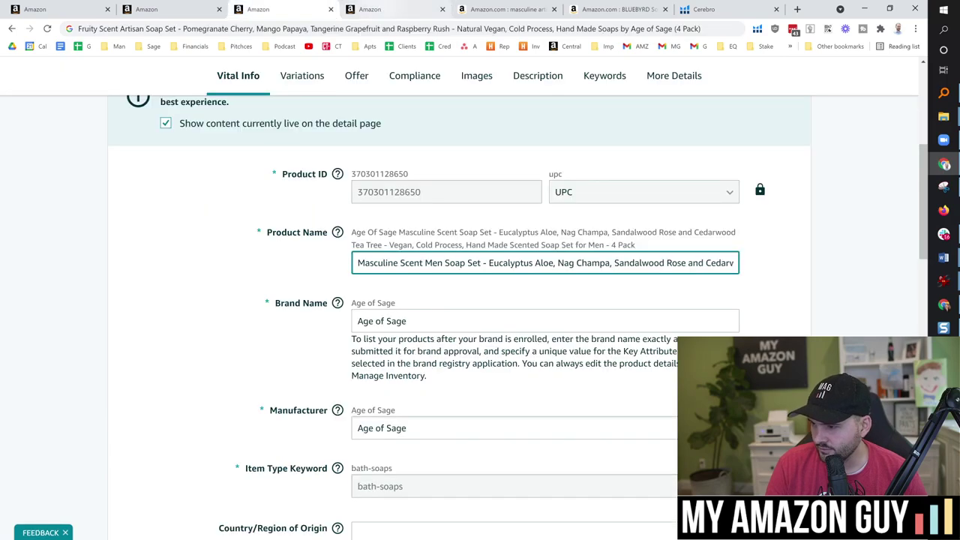
pyautogui.hotkey('ctrl', 'f')
pyautogui.write('bar')
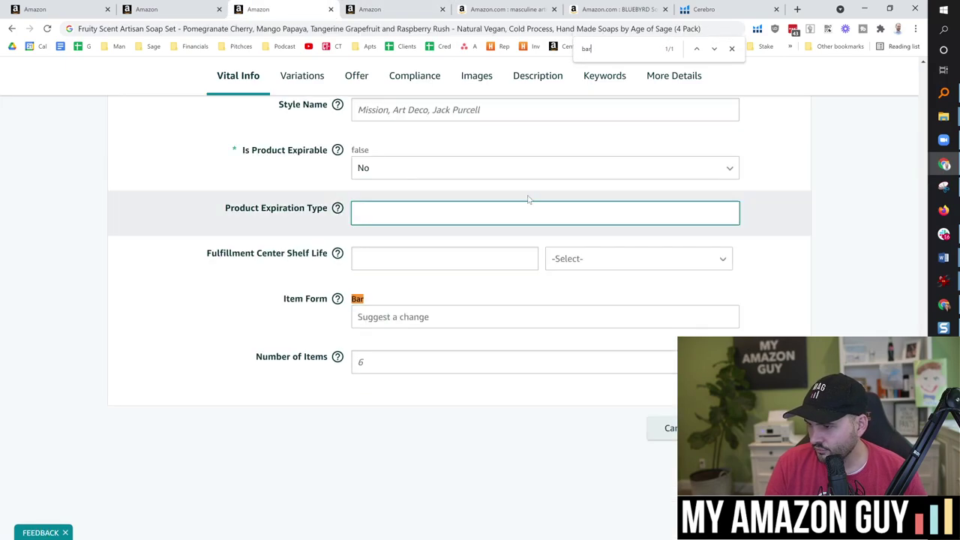
pyautogui.scroll(5, 330, 227)
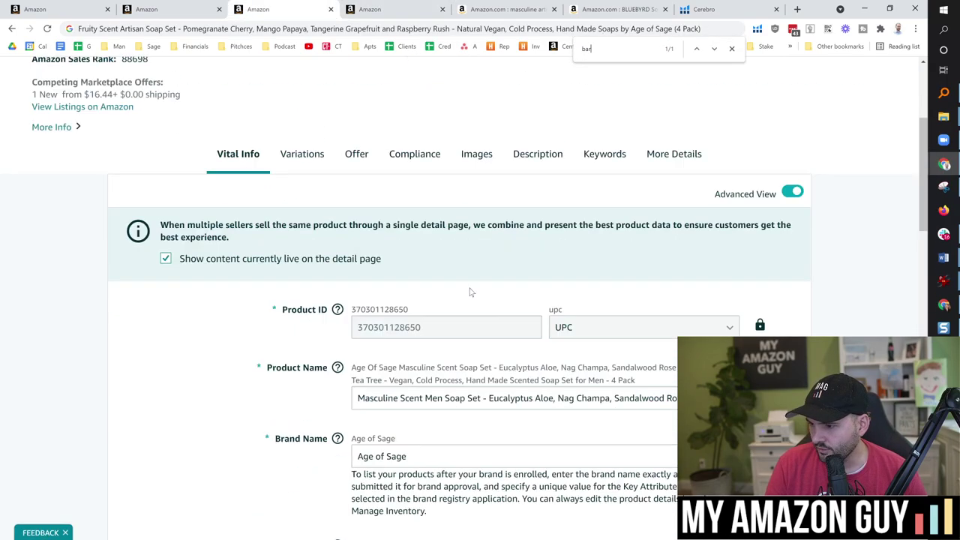
pyautogui.scroll(-2, 511, 268)
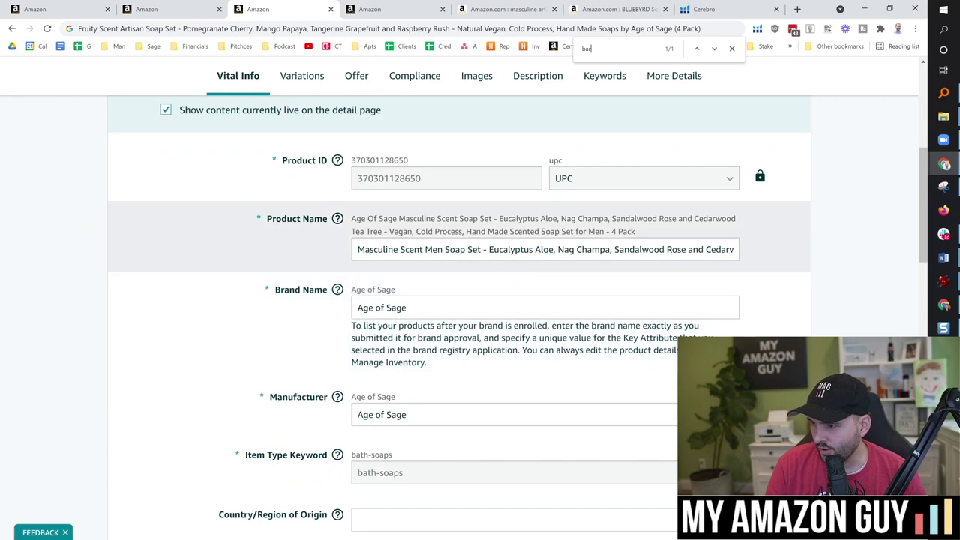
pyautogui.moveTo(523, 249); pyautogui.dragTo(741, 249)
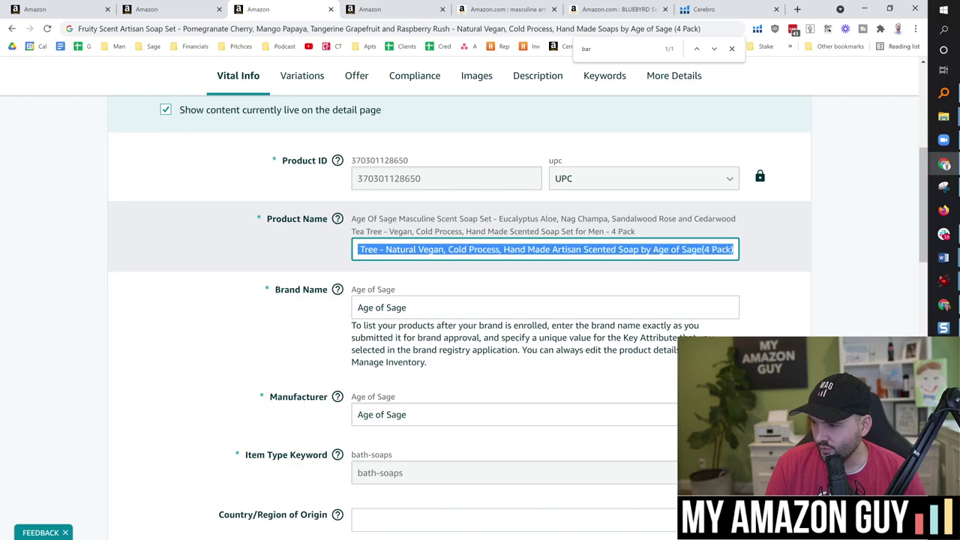
# Step: Check the BLUEBYRD listing's product images and bullet points, plus its Cerebro phrases, for soap bar wording
pyautogui.click(600, 9)
pyautogui.click(704, 9)
pyautogui.click(641, 6)
pyautogui.scroll(7, 270, 225)
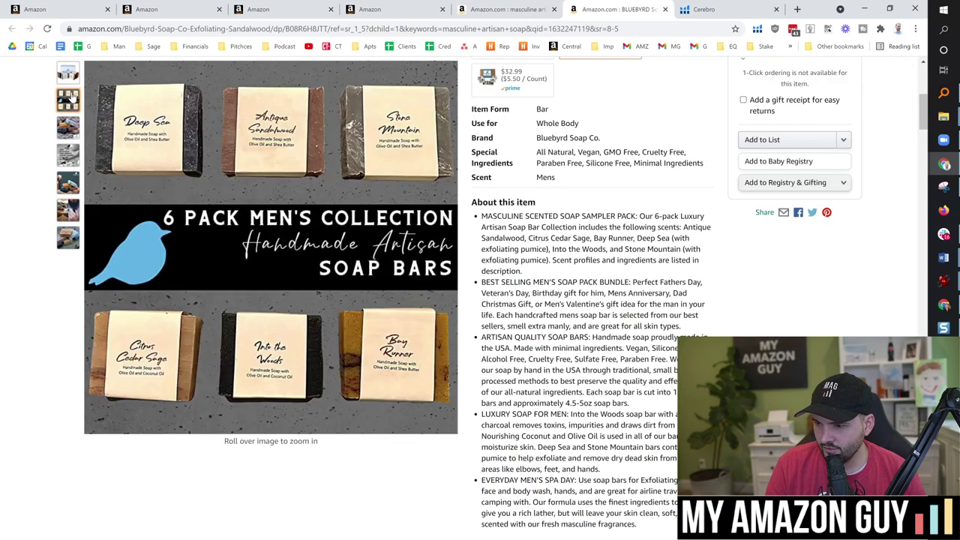
pyautogui.moveTo(68, 84)
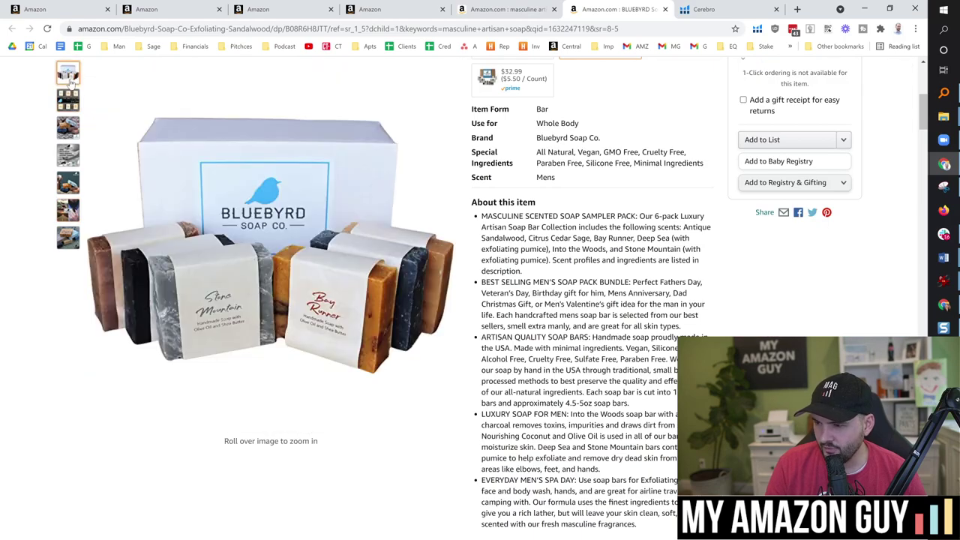
pyautogui.click(704, 9)
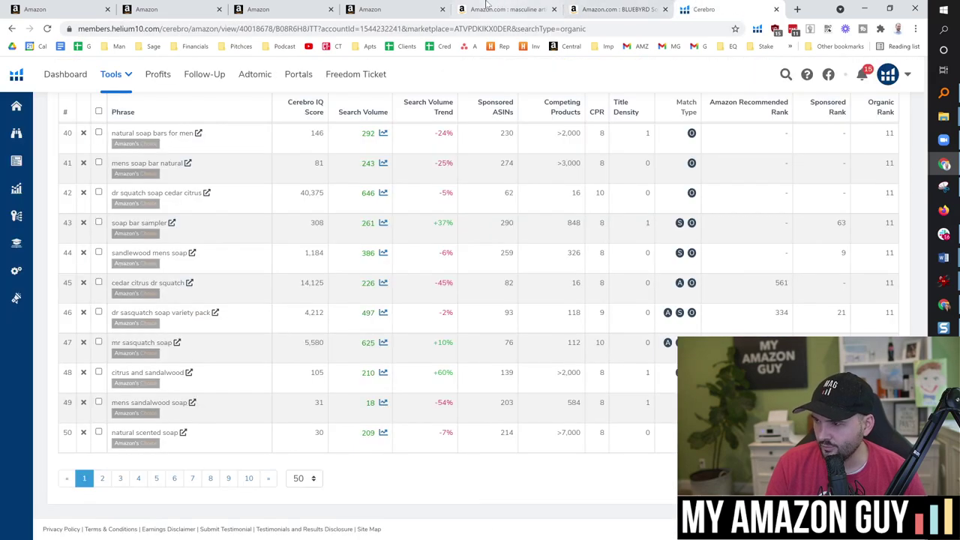
# Step: Replace "Process" with "Pressed Bars" after "Cold" in the masculine set's product name
pyautogui.click(450, 7)
pyautogui.scroll(-2, 410, 125)
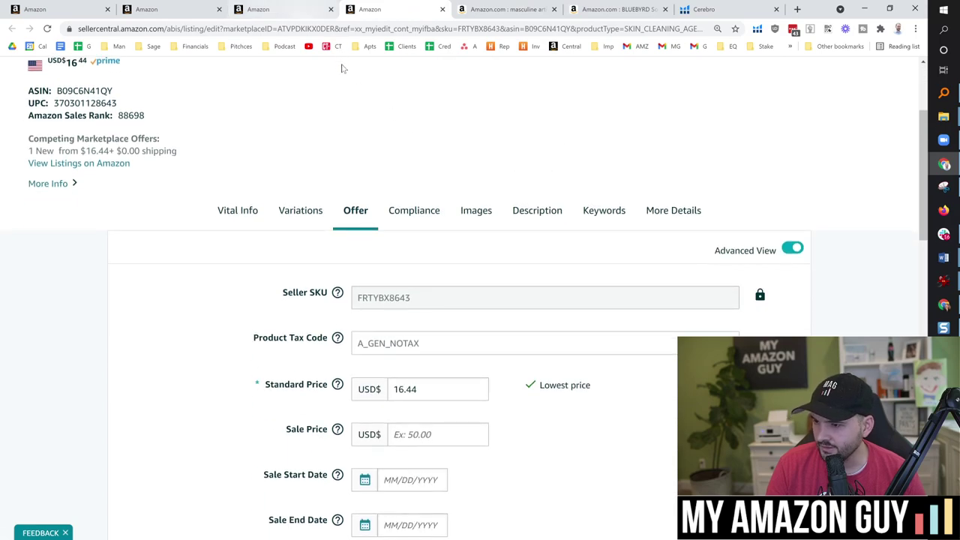
pyautogui.click(275, 9)
pyautogui.click(615, 249)
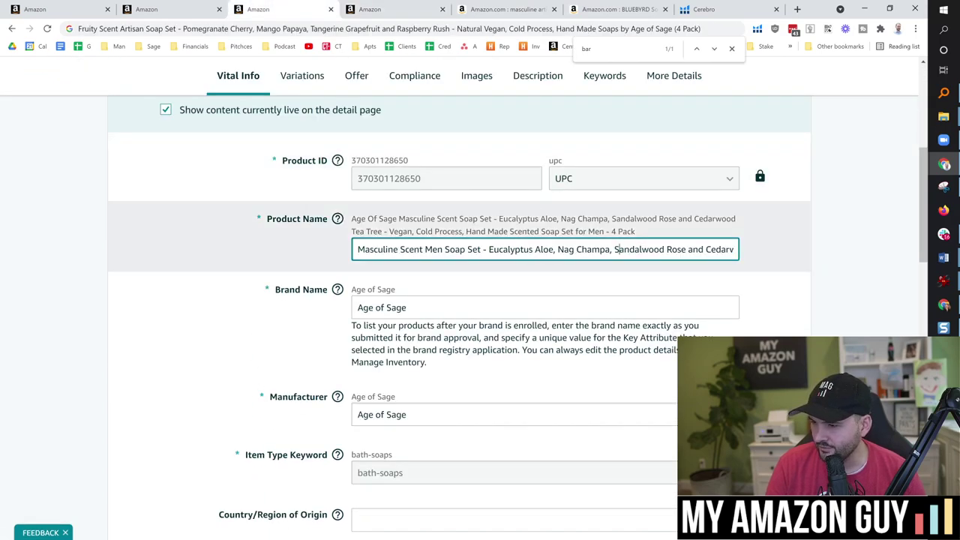
pyautogui.moveTo(503, 249); pyautogui.dragTo(746, 251)
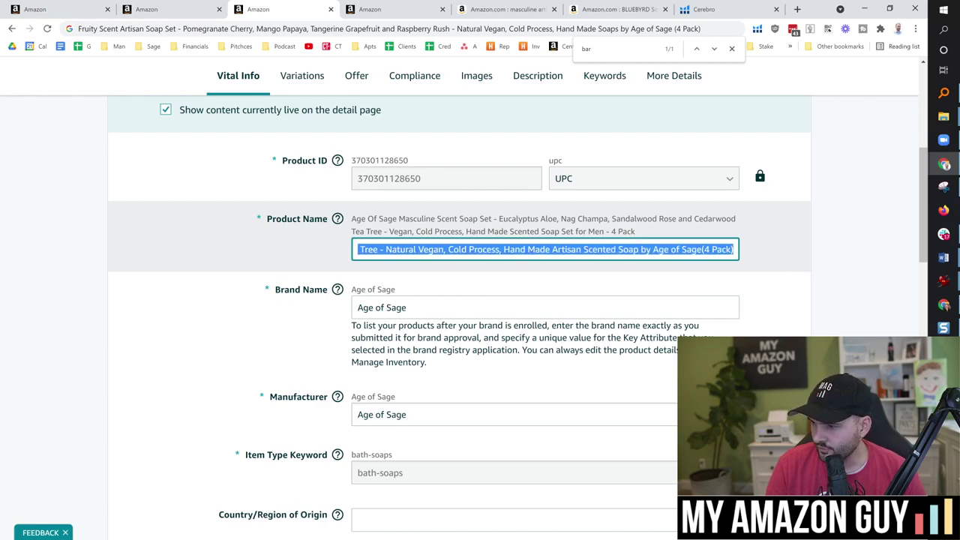
pyautogui.click(469, 249)
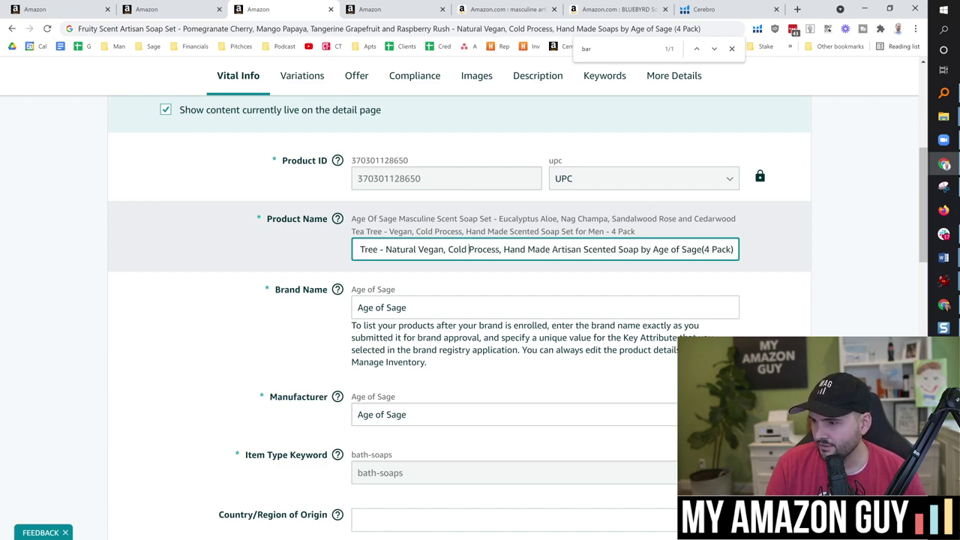
pyautogui.doubleClick(484, 250)
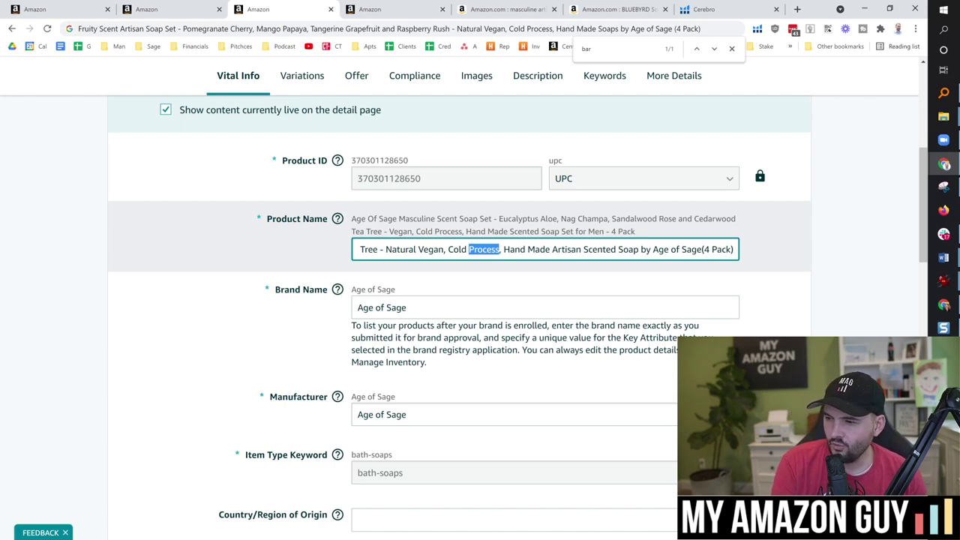
pyautogui.write('Pressed Bars')
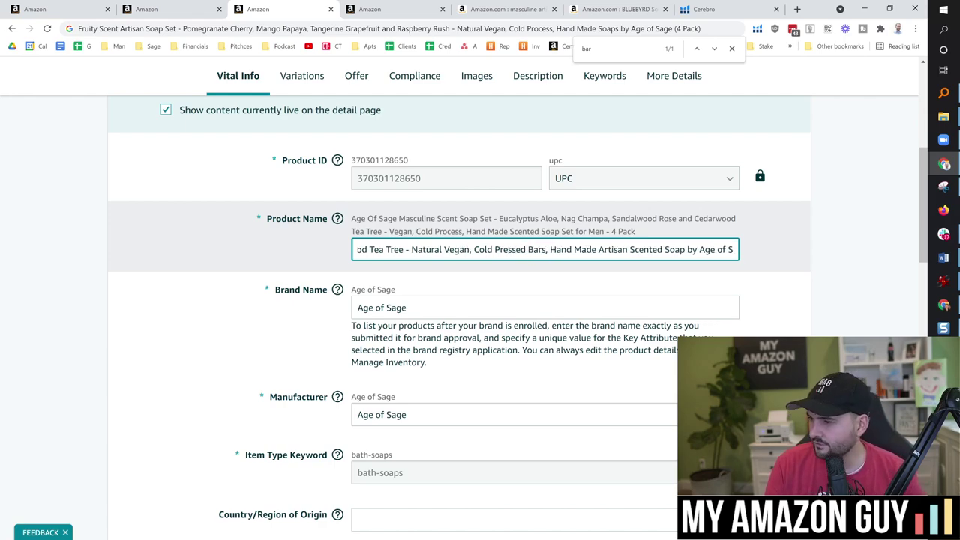
# Step: Finish editing the product name and save the masculine soap set's listing changes
pyautogui.hotkey('ctrl', 'a')
pyautogui.click(527, 250)
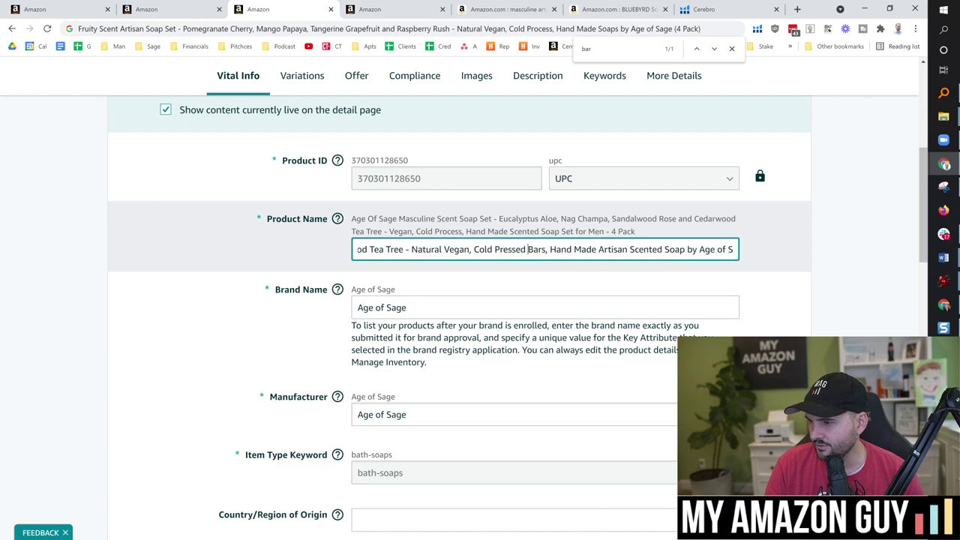
pyautogui.tripleClick(839, 215)
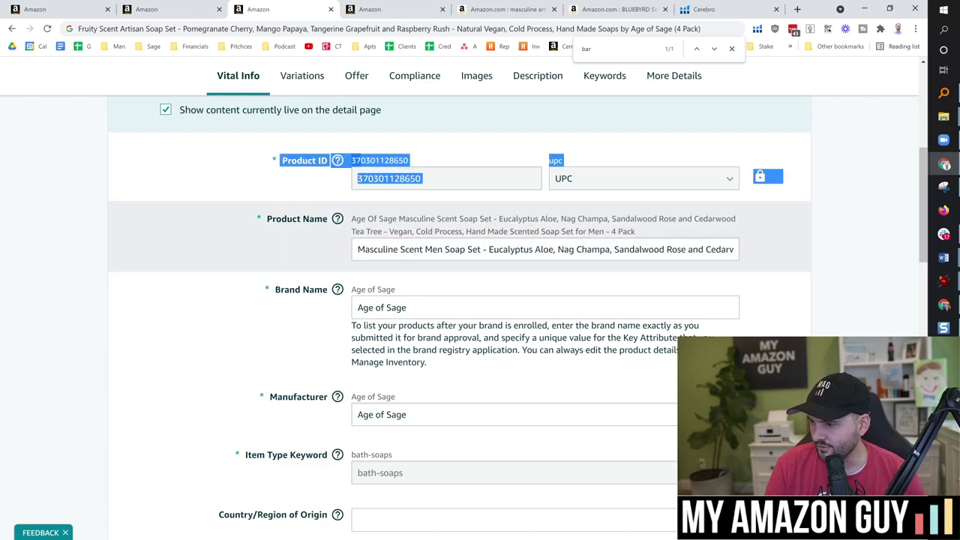
pyautogui.click(926, 242)
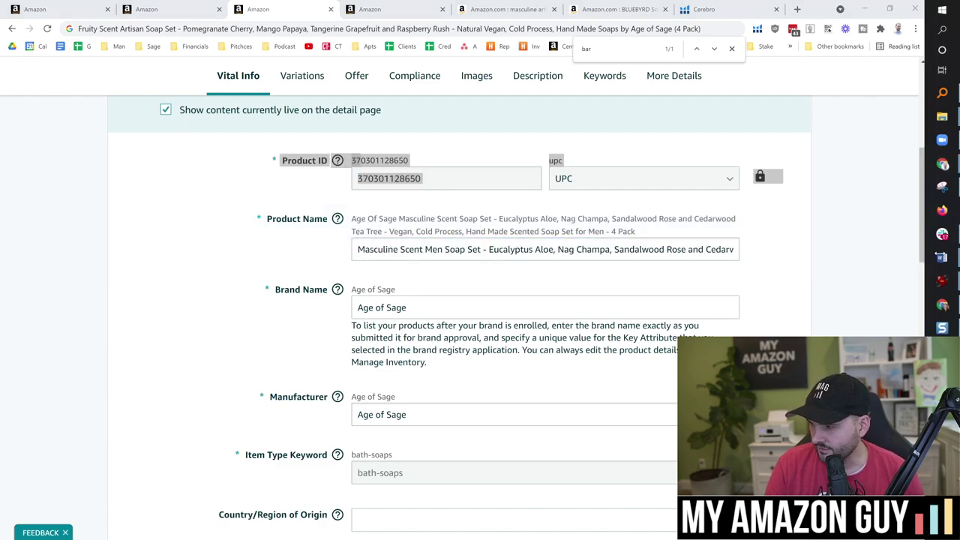
pyautogui.click(926, 246)
pyautogui.scroll(-3, 643, 411)
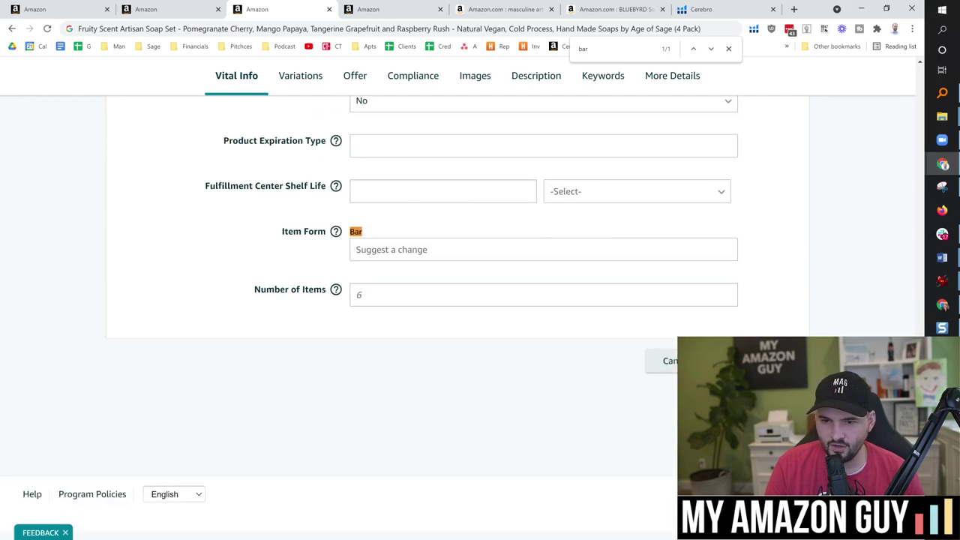
pyautogui.click(743, 361)
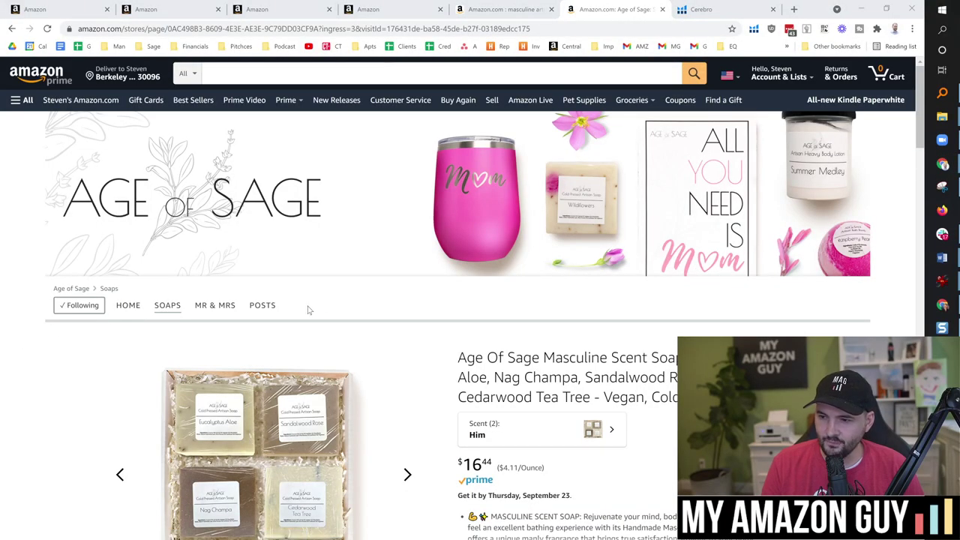
# Step: Open the Age Of Sage Masculine Scent Soap Set's detail page from the brand store's Soaps page
pyautogui.scroll(-3, 342, 303)
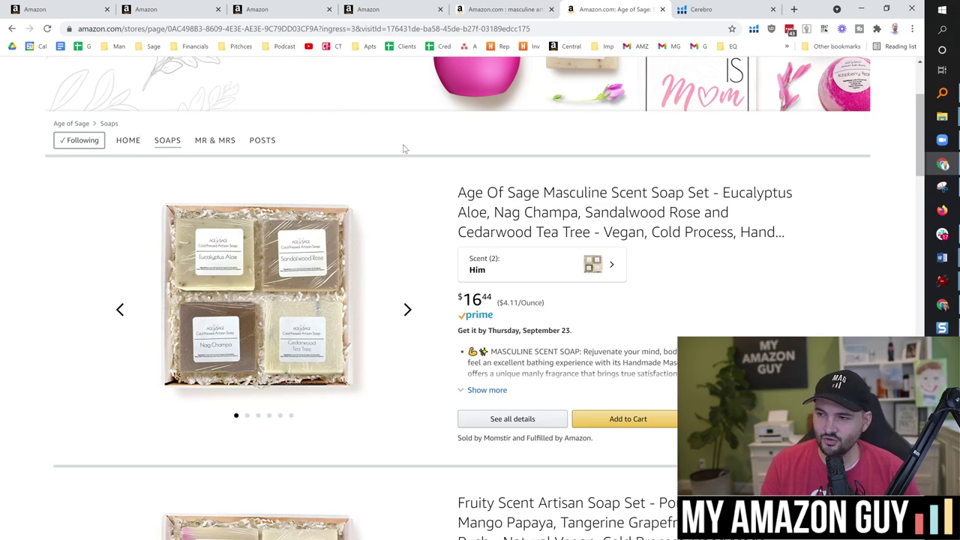
pyautogui.scroll(-1, 438, 150)
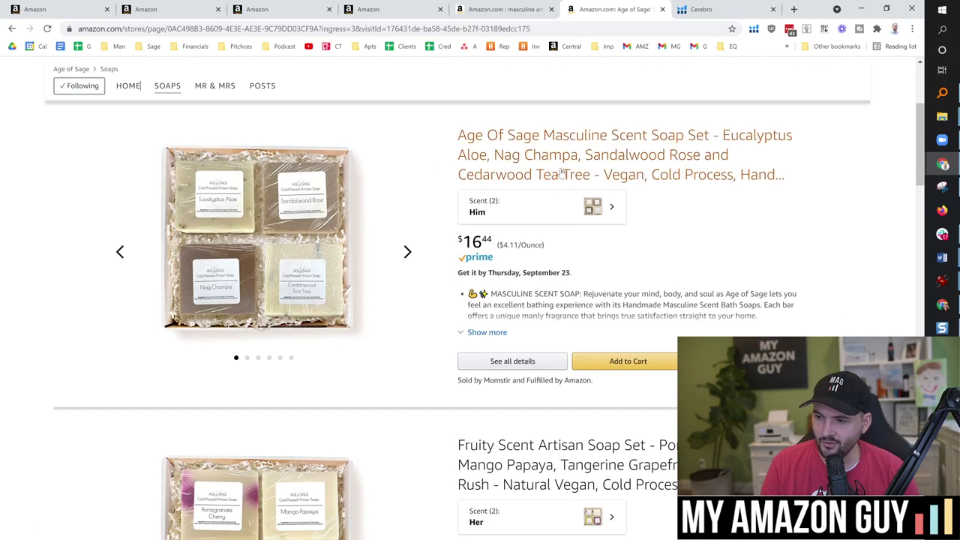
pyautogui.click(523, 155)
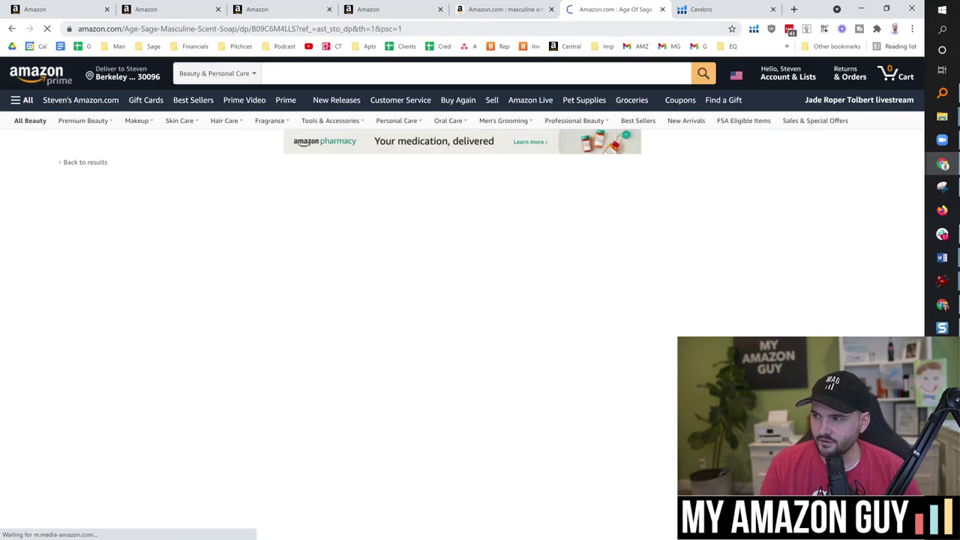